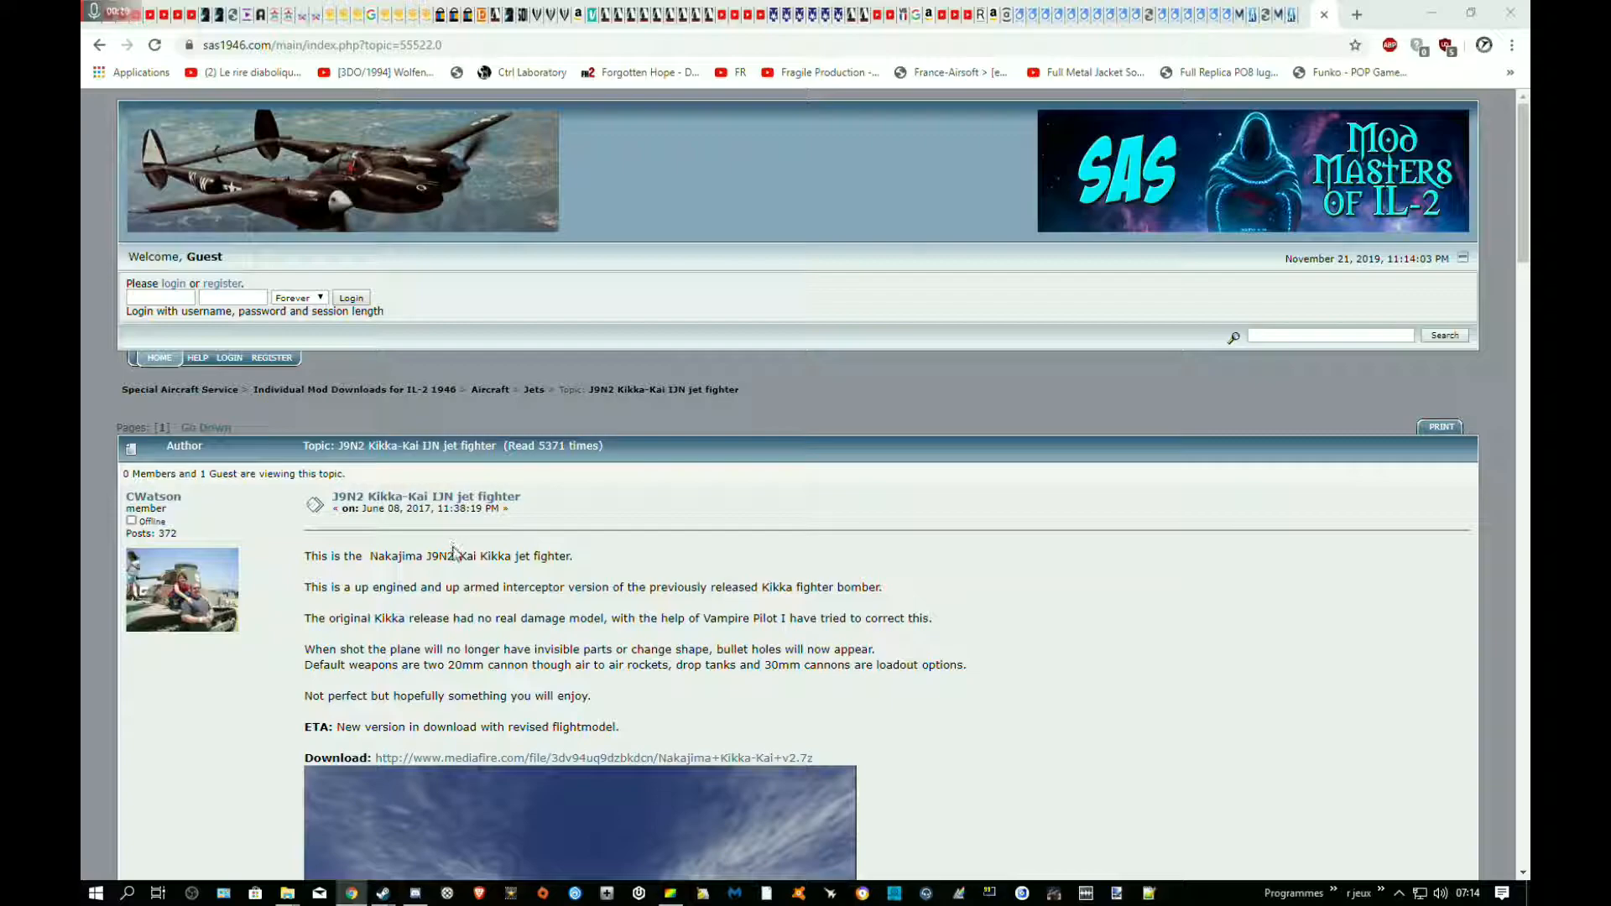
# Review the J9N2 Kikka-Kai IJN jet fighter topic, including its description, download link, screenshots and credits
pyautogui.scroll(-2, 453, 554)
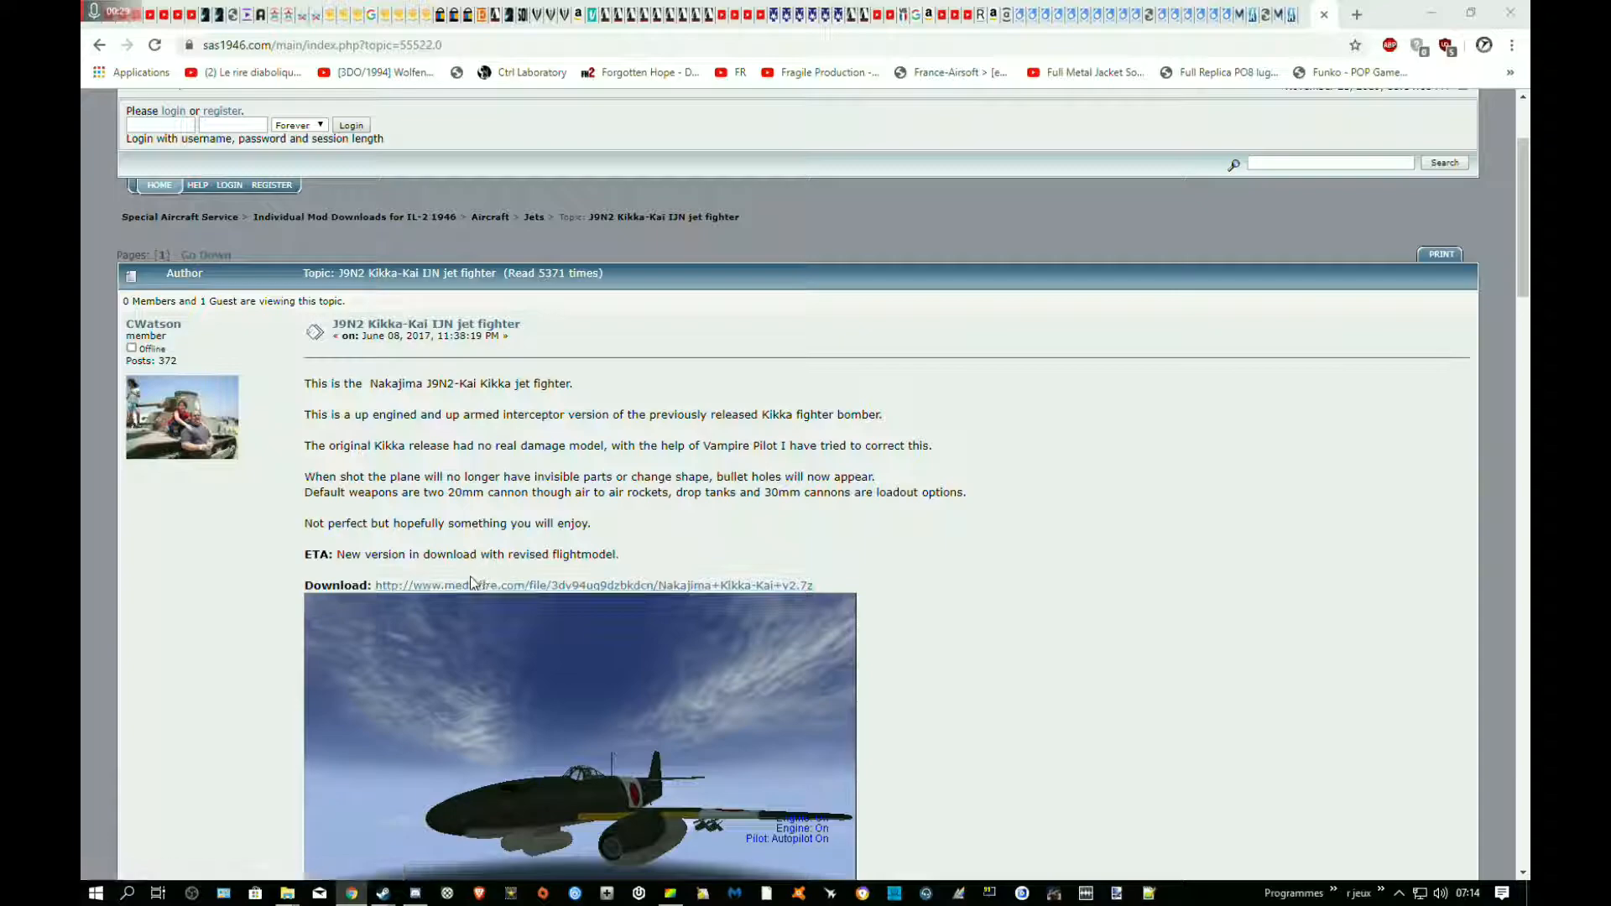
pyautogui.scroll(3, 336, 554)
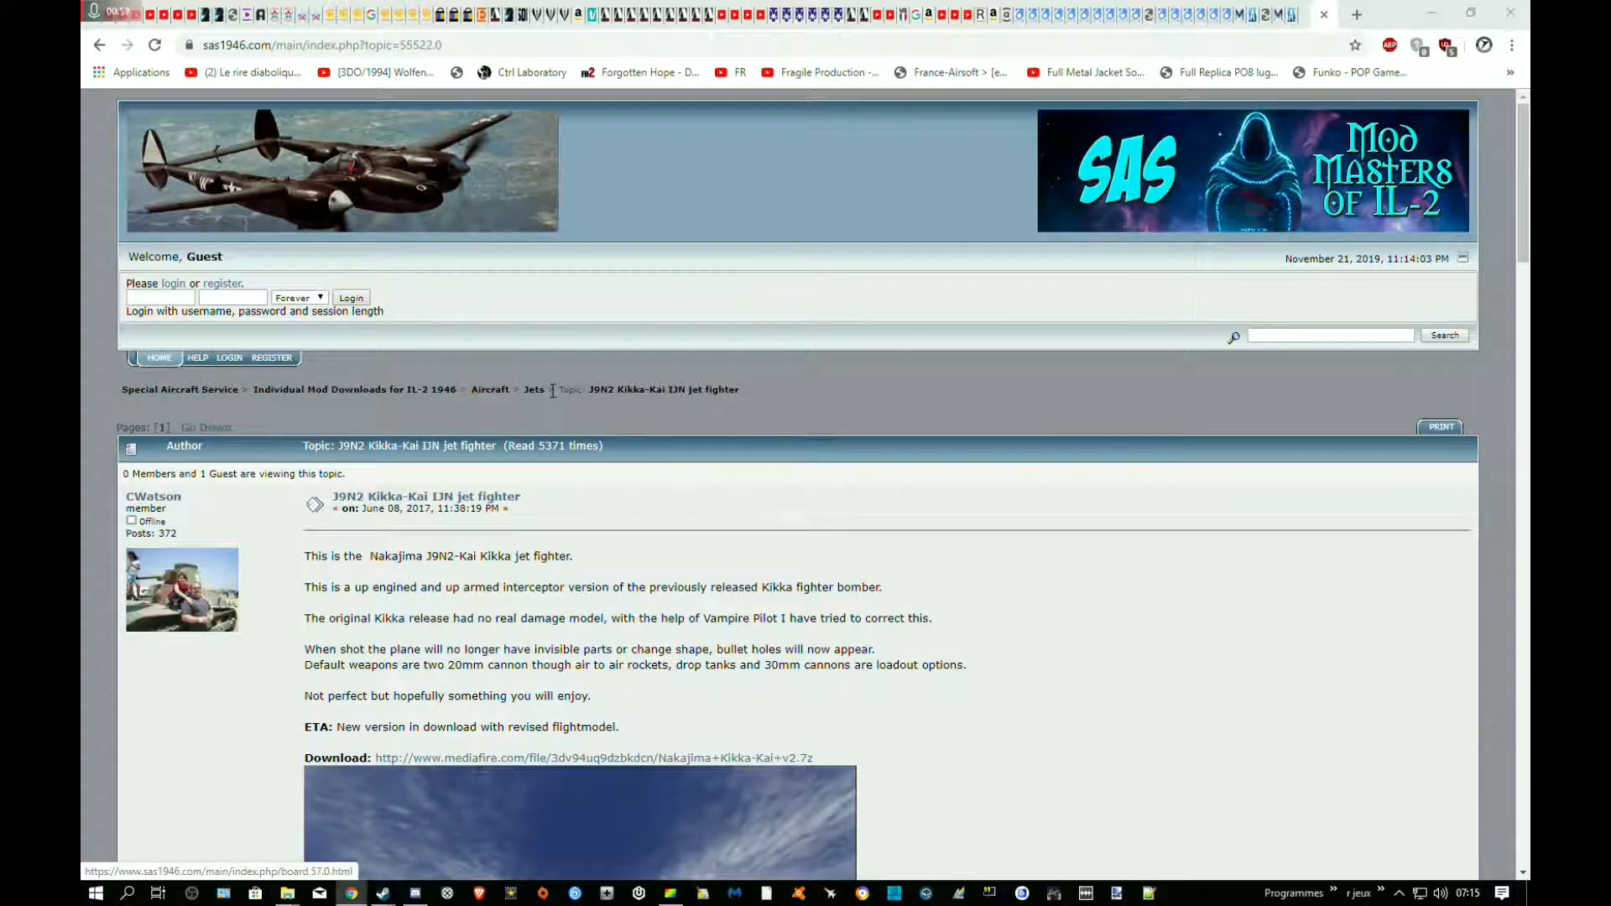
pyautogui.scroll(-3, 248, 335)
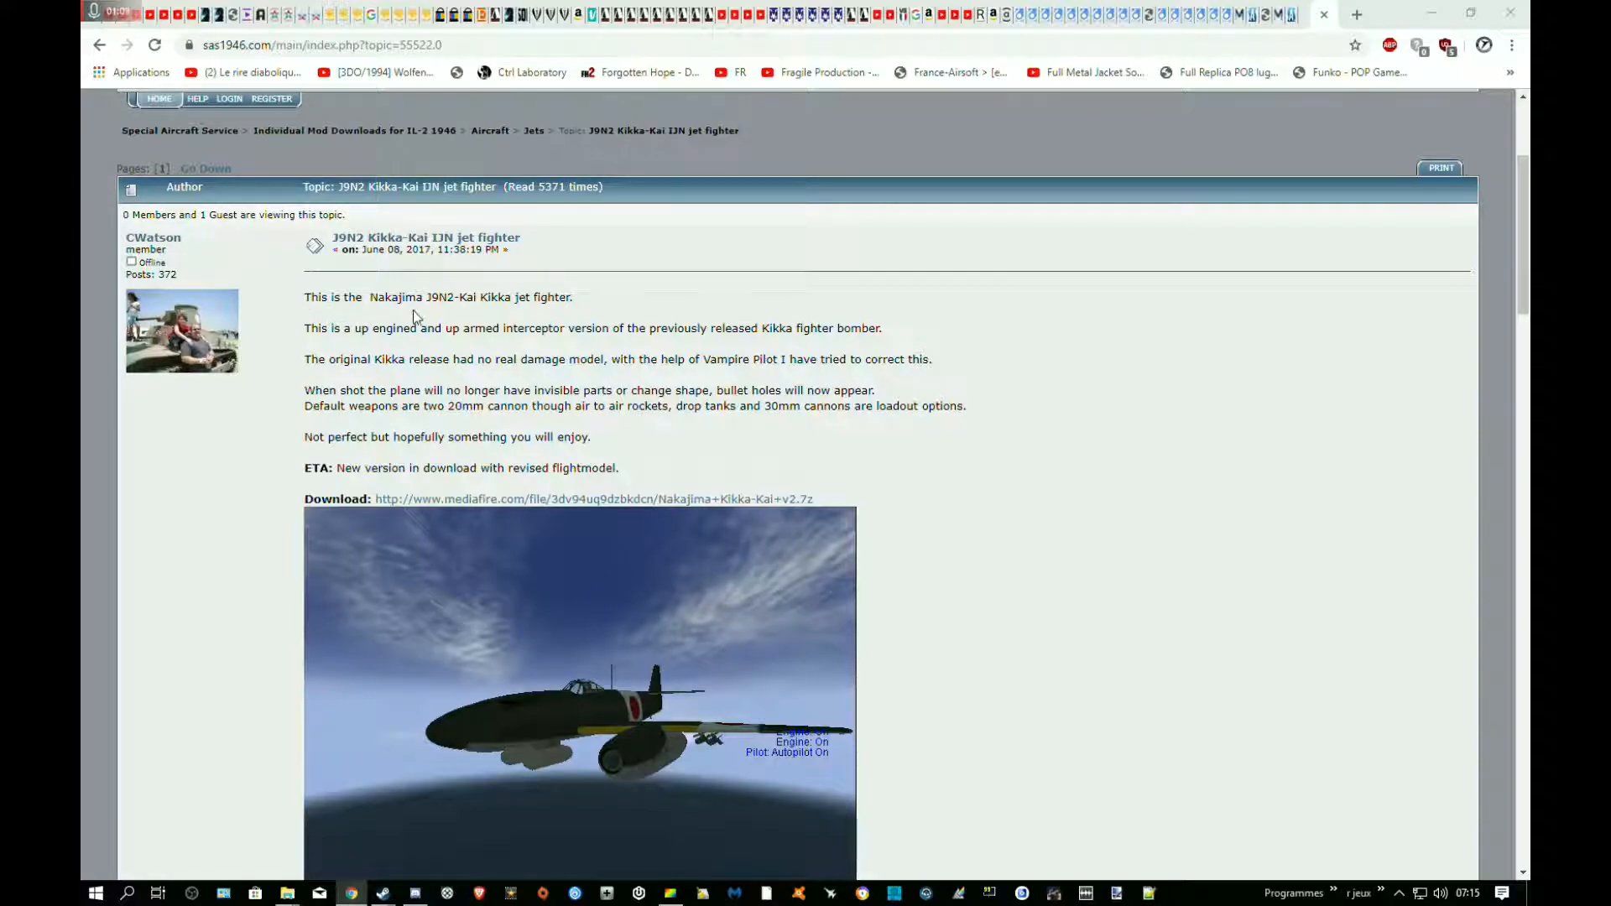
pyautogui.scroll(-2, 415, 317)
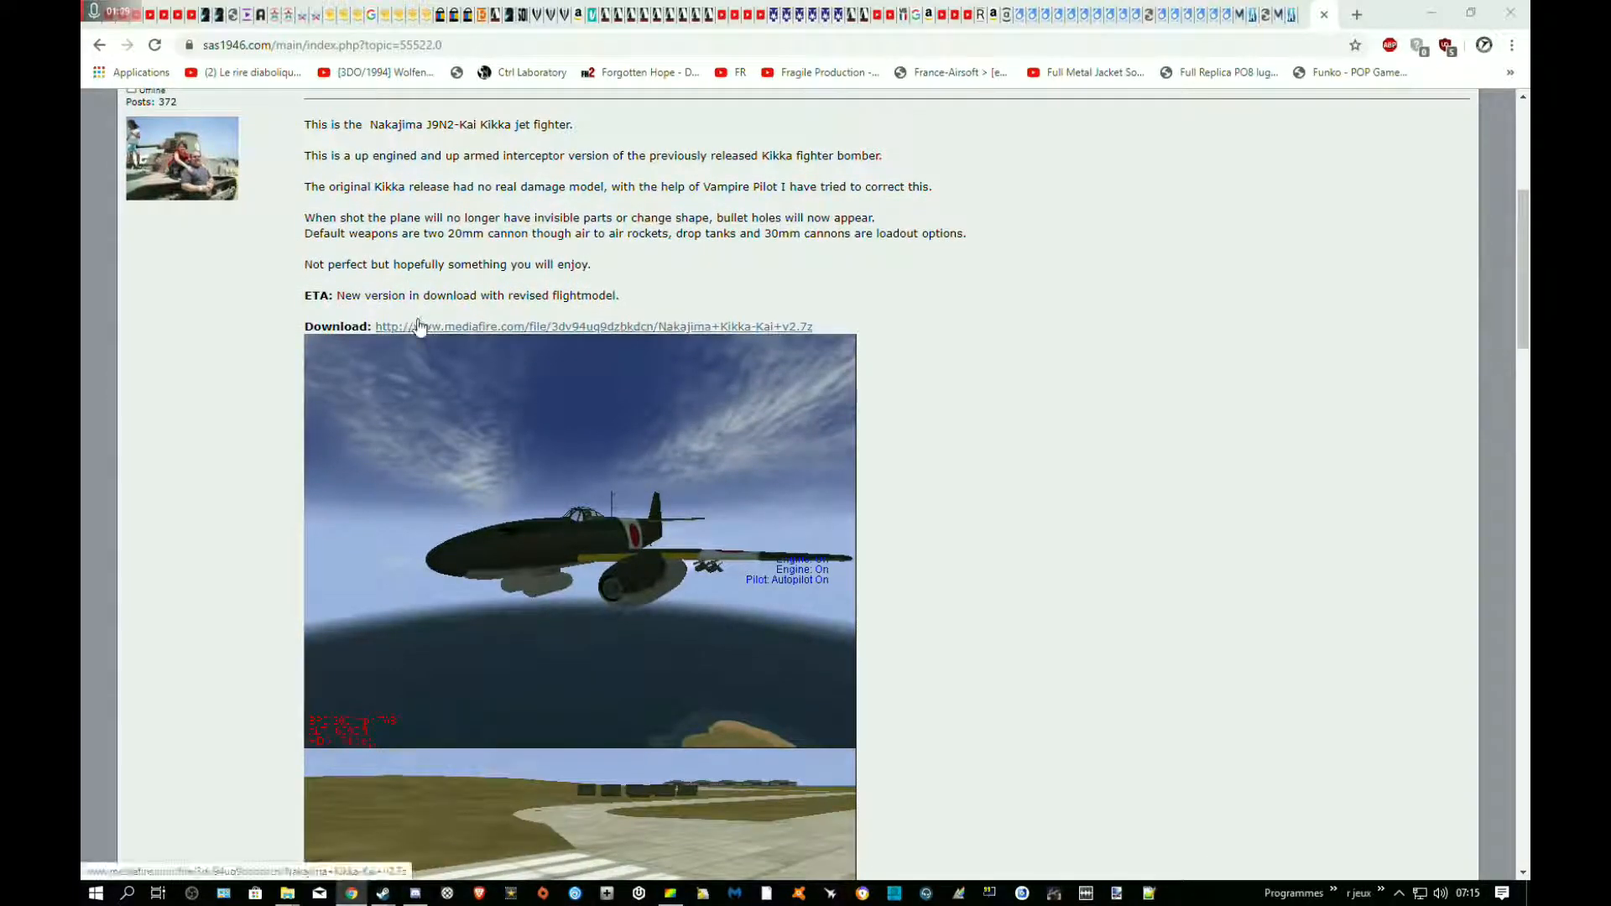
pyautogui.scroll(-7, 482, 396)
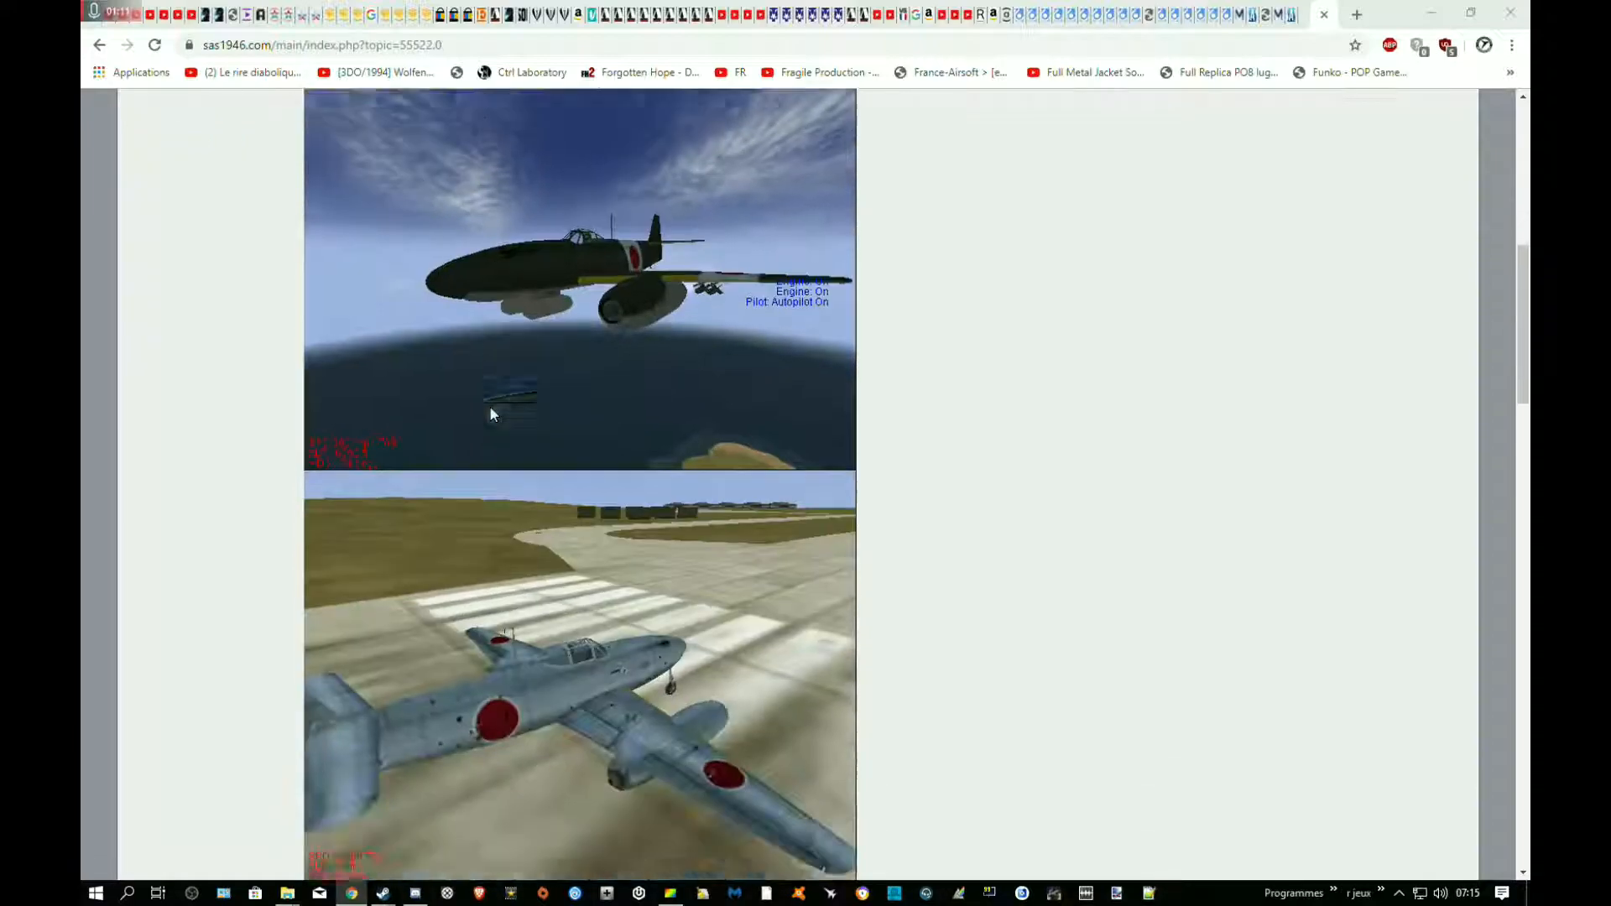
pyautogui.scroll(-11, 494, 377)
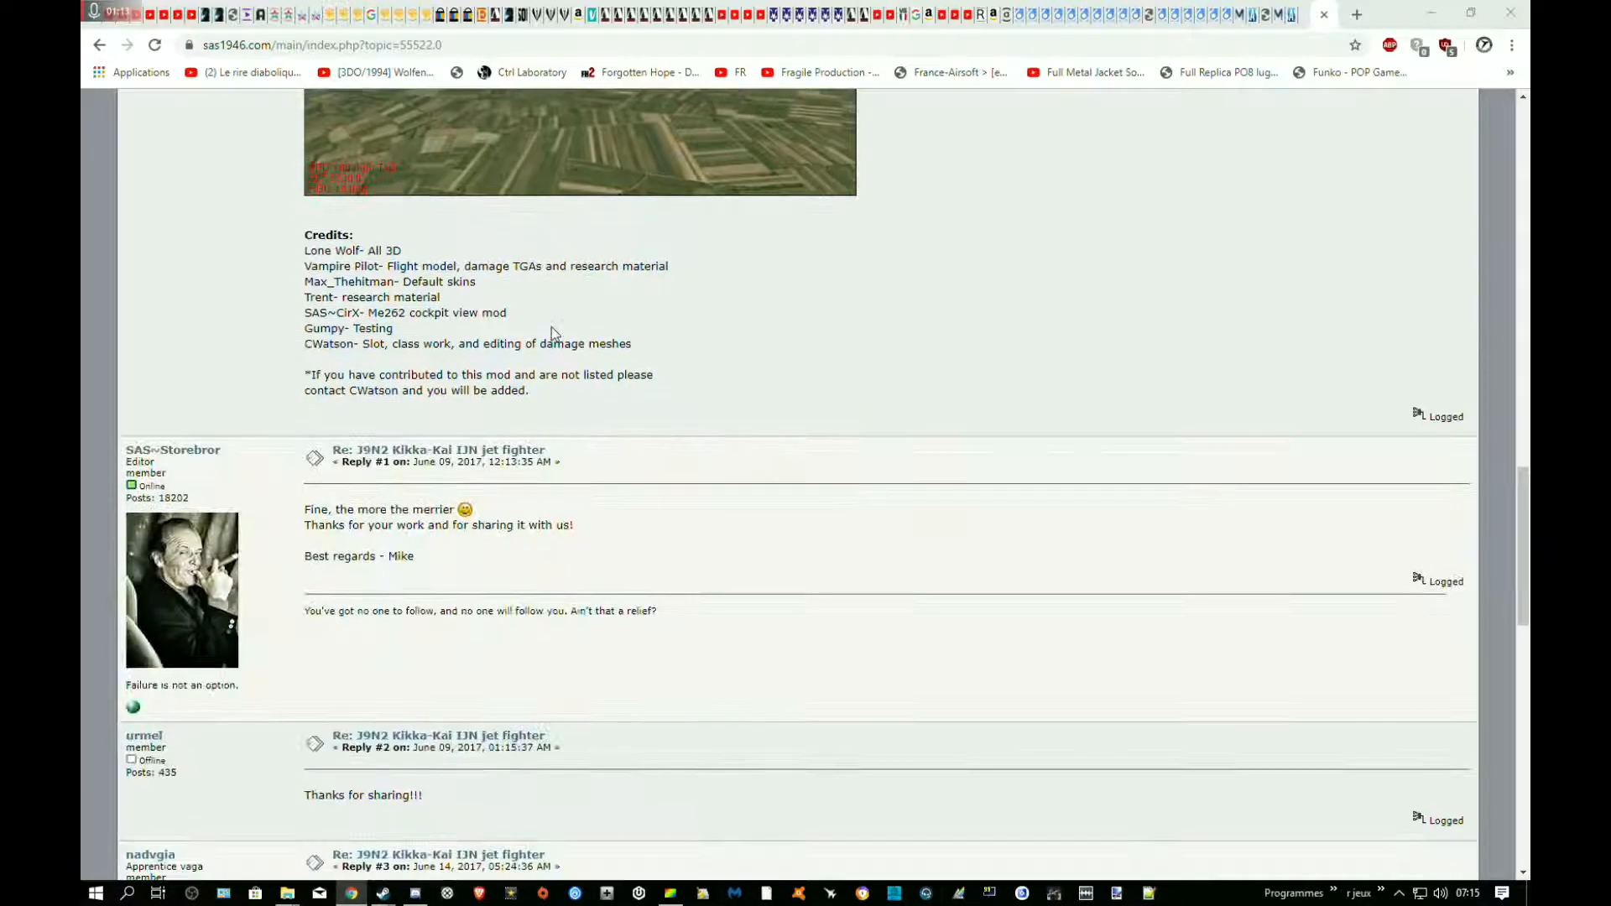
pyautogui.scroll(18, 553, 339)
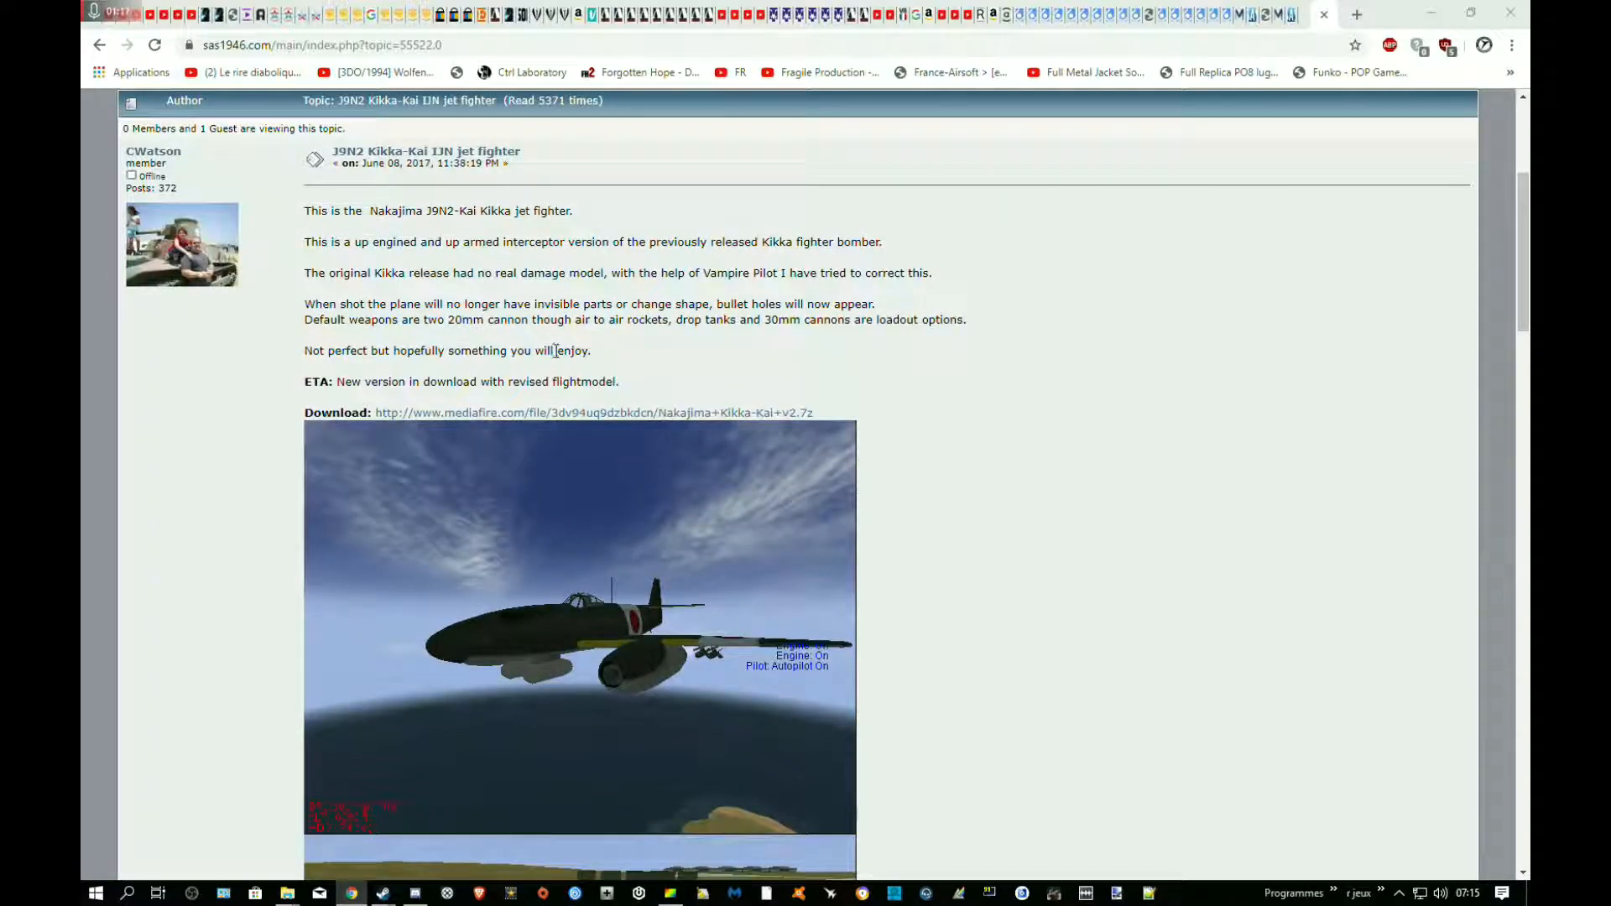
pyautogui.scroll(-5, 556, 350)
pyautogui.scroll(5, 567, 346)
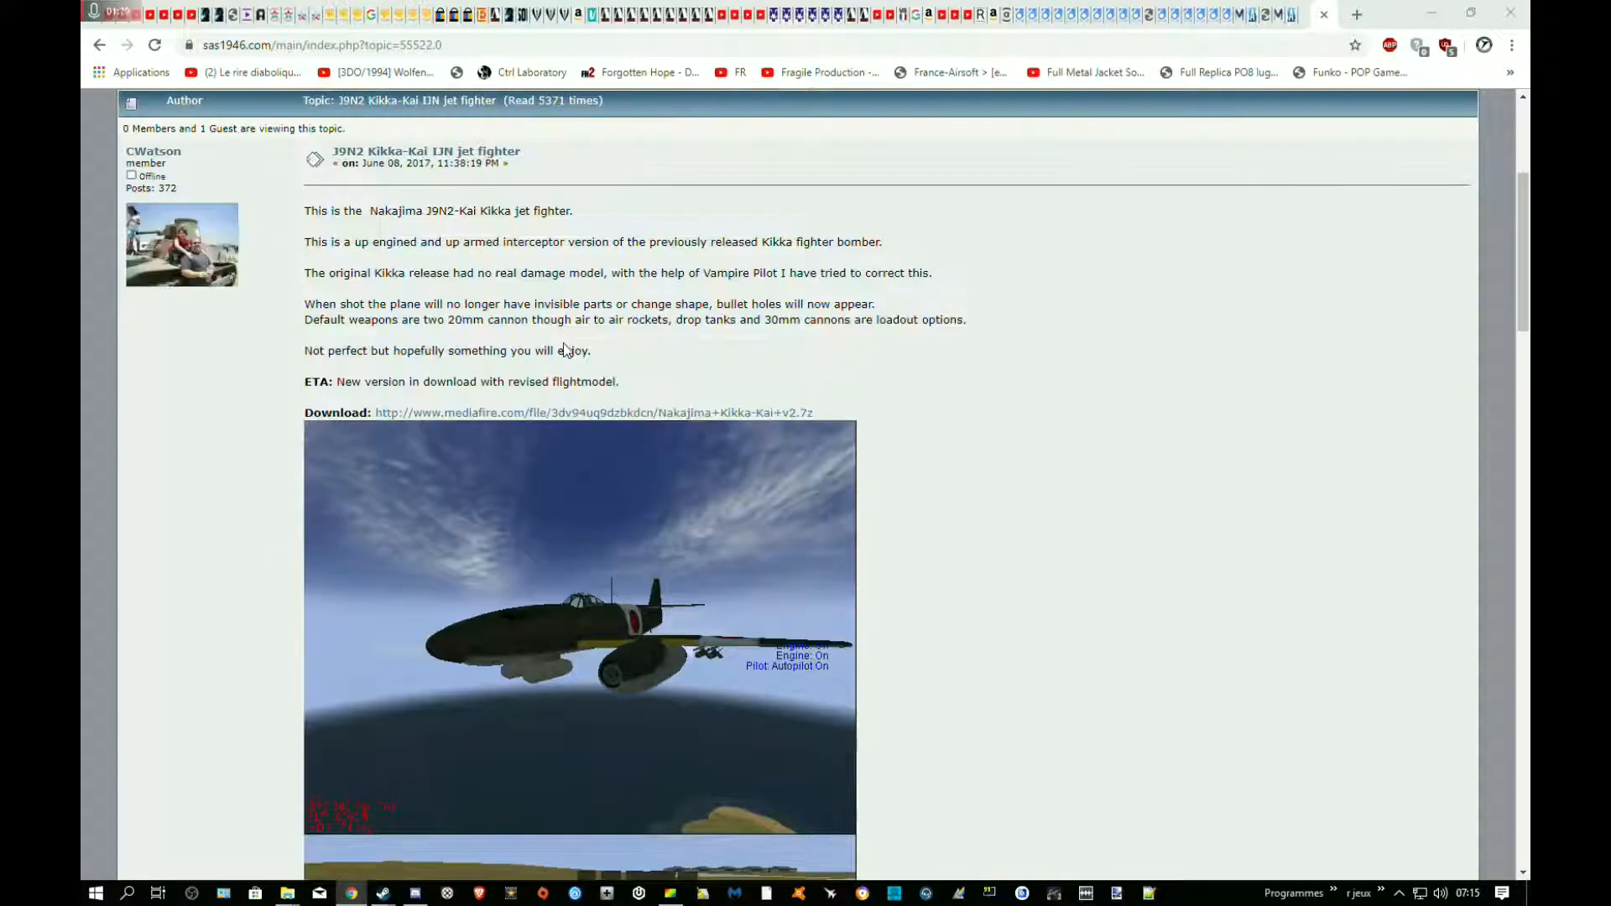
pyautogui.scroll(4, 172, 333)
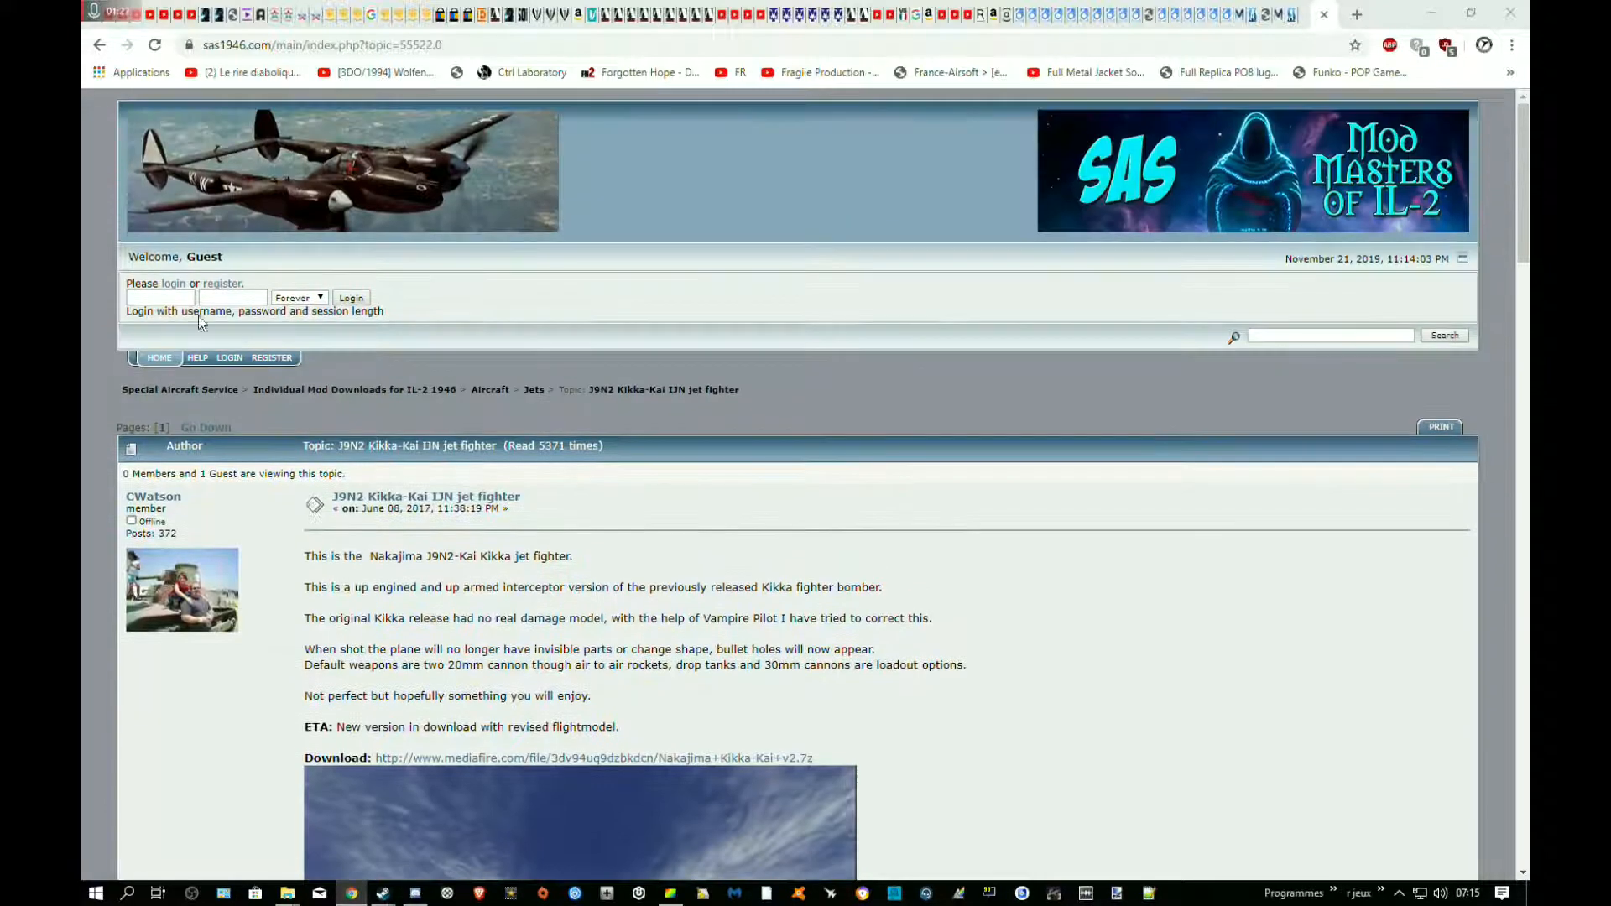
# Follow the topic's MediaFire link and download the Nakajima Kikka-Kai v2.7z archive
pyautogui.scroll(-6, 499, 337)
pyautogui.scroll(-1, 498, 338)
pyautogui.click(499, 238)
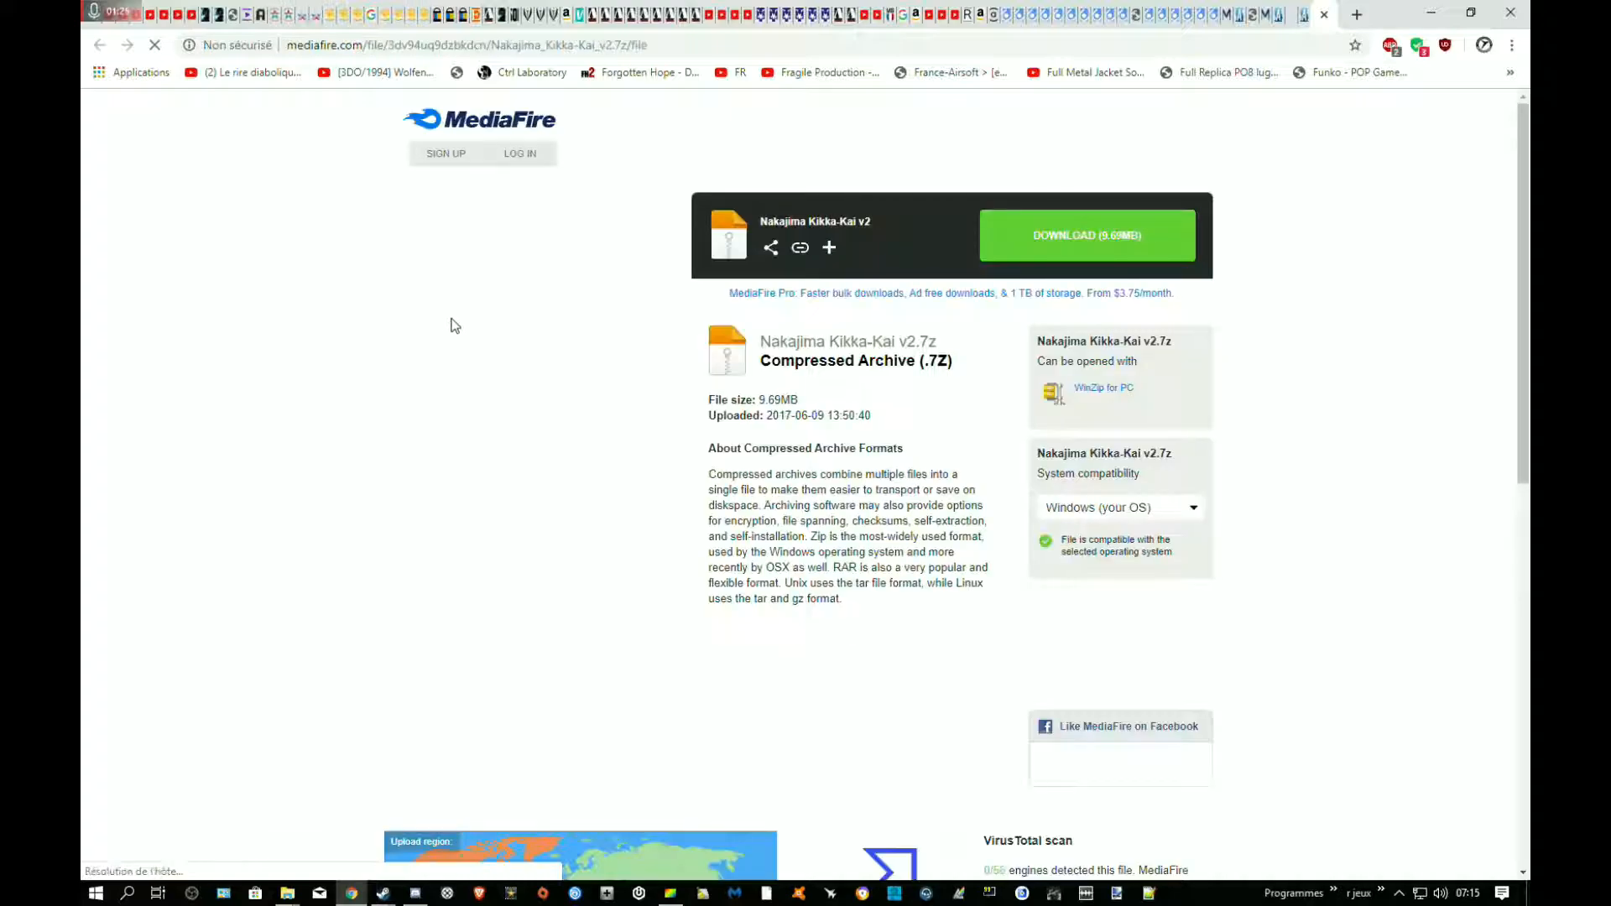
pyautogui.click(1044, 252)
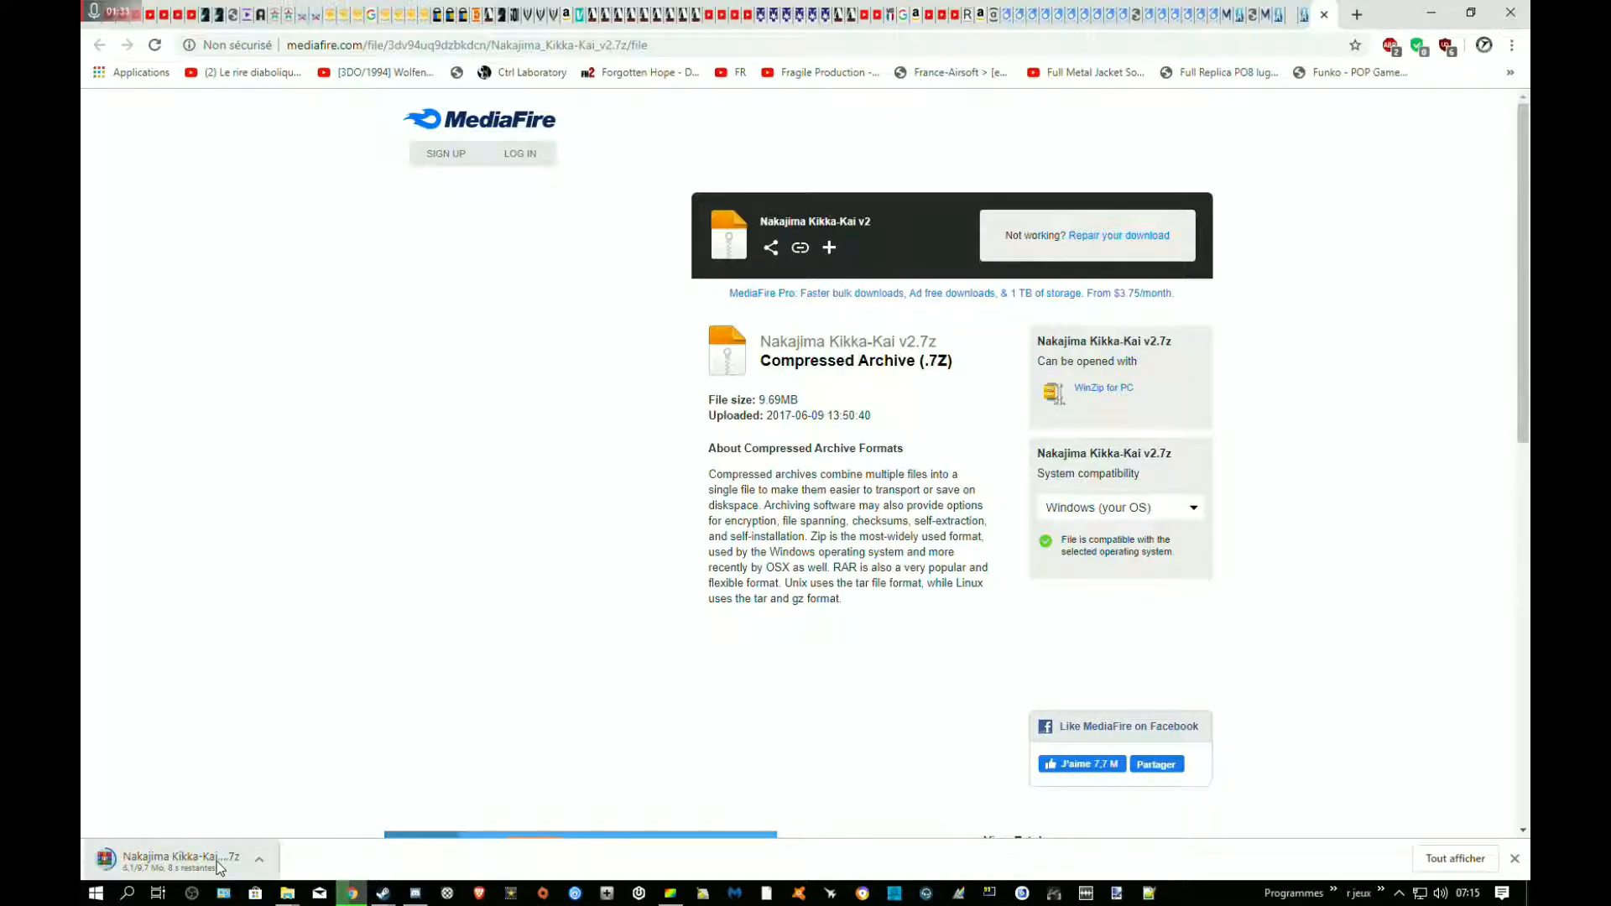
# Return to the forum topic and look over the aircraft's description, pictures and credits again
pyautogui.click(1307, 17)
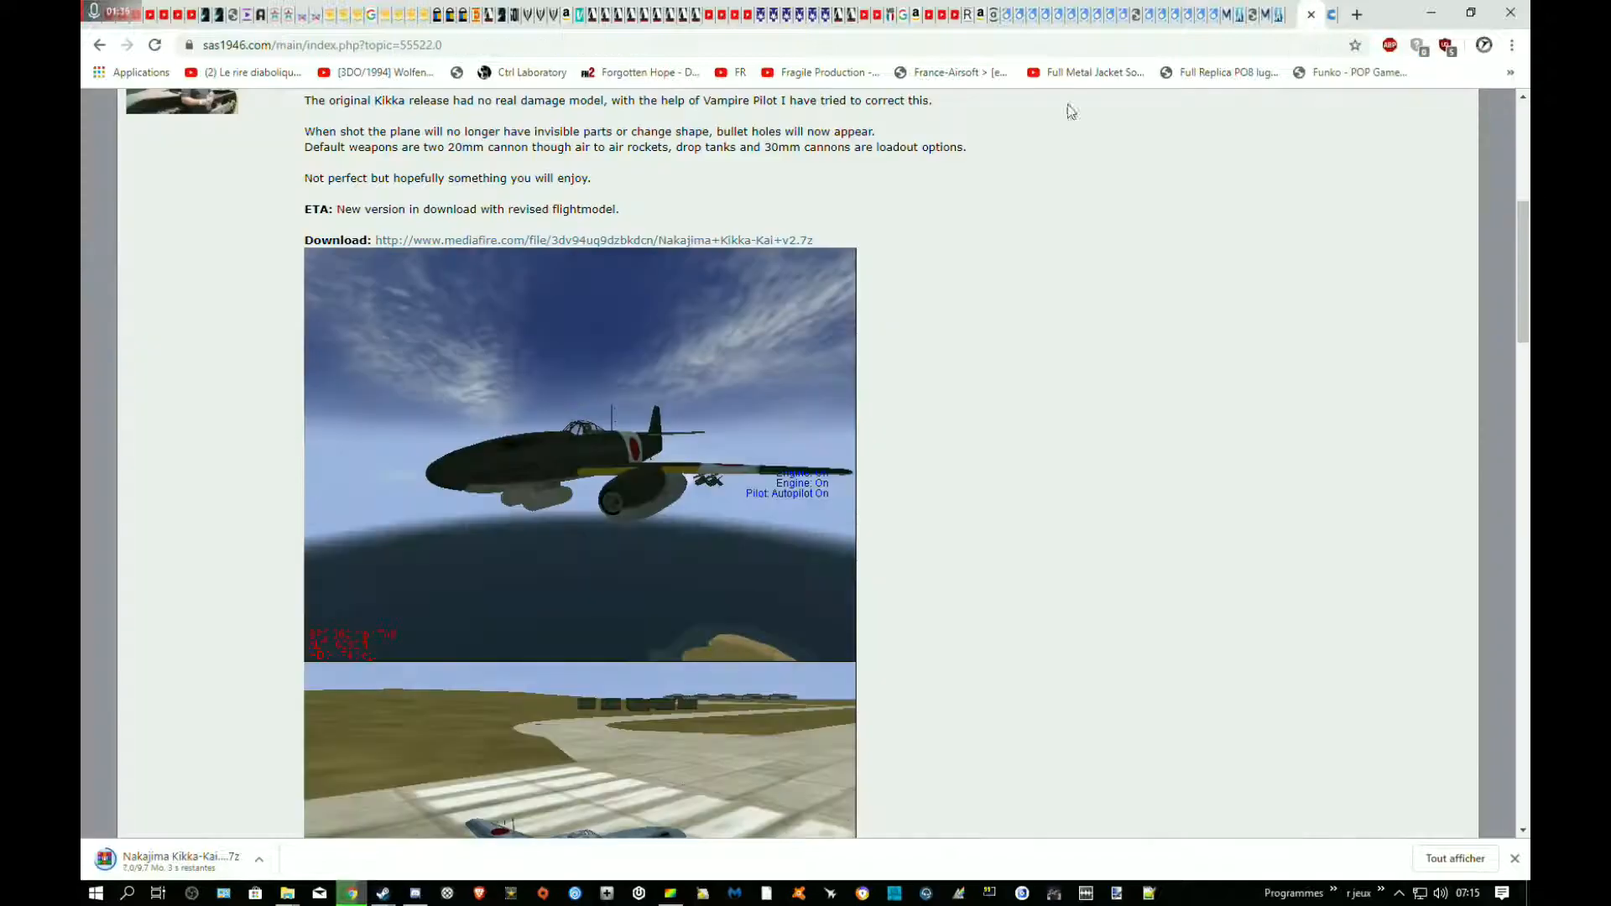
pyautogui.scroll(7, 546, 369)
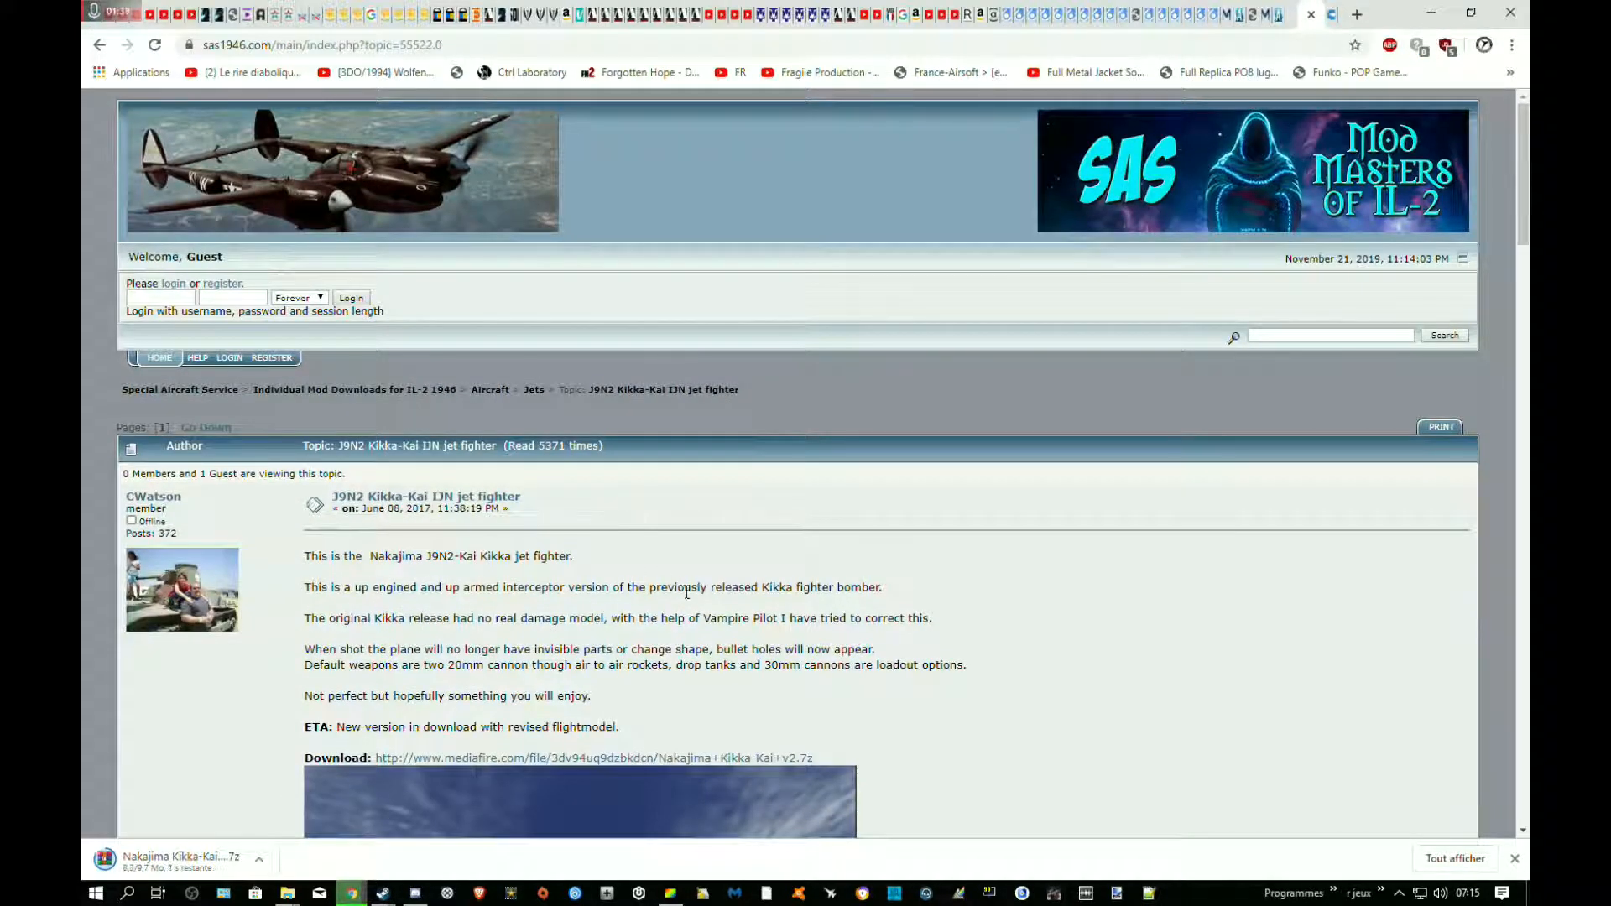
pyautogui.scroll(-15, 500, 566)
pyautogui.scroll(6, 510, 571)
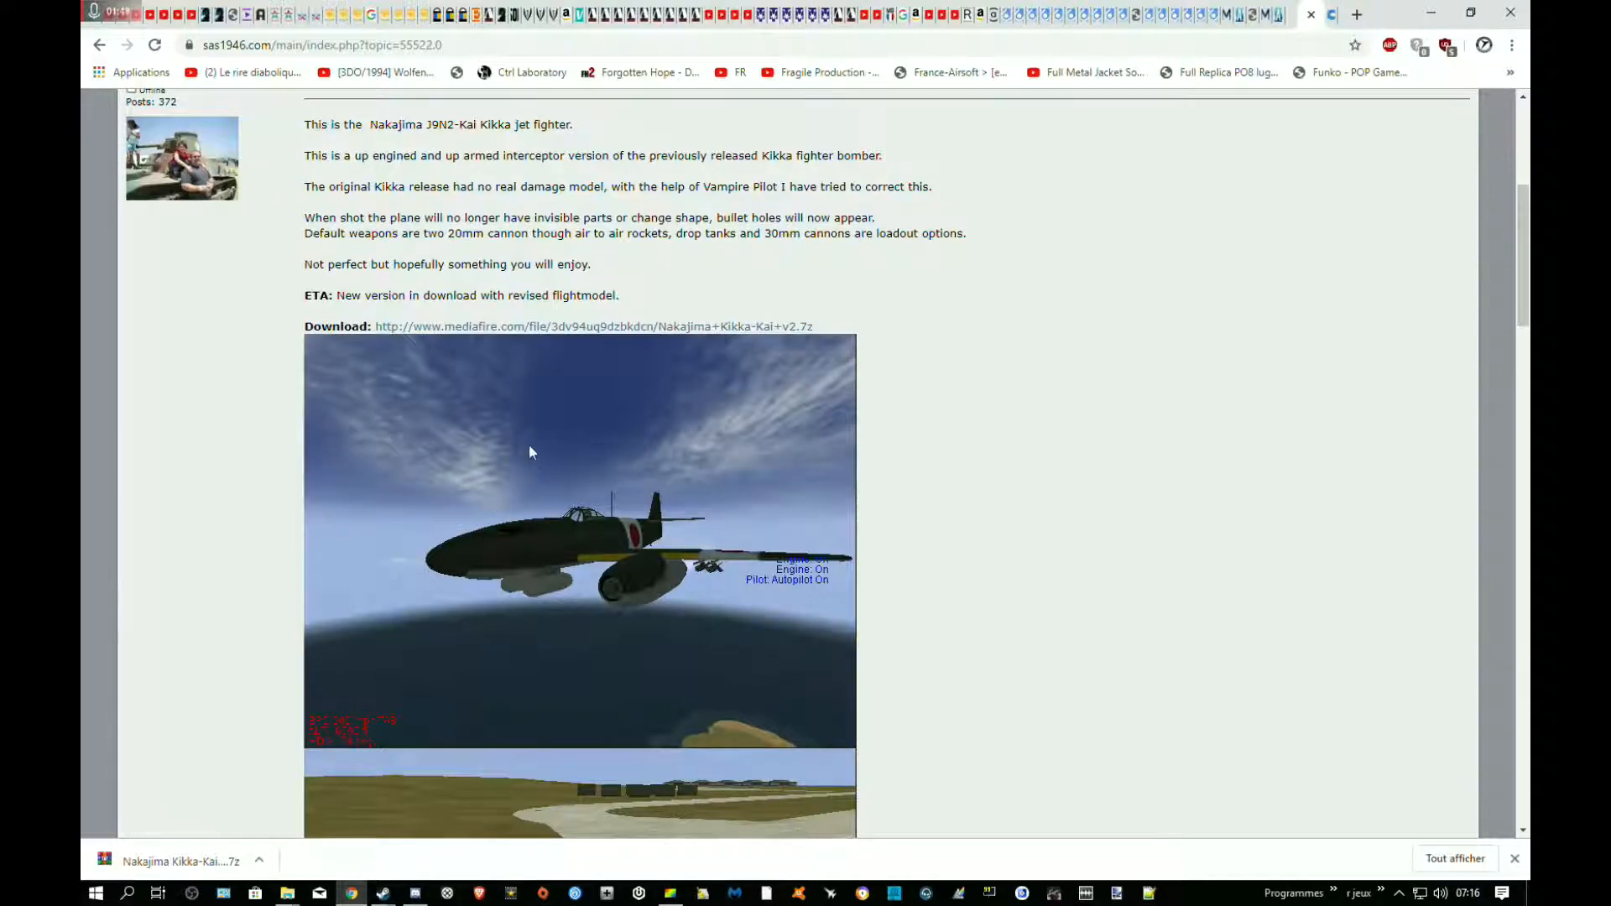
pyautogui.scroll(-8, 532, 441)
pyautogui.scroll(-6, 403, 518)
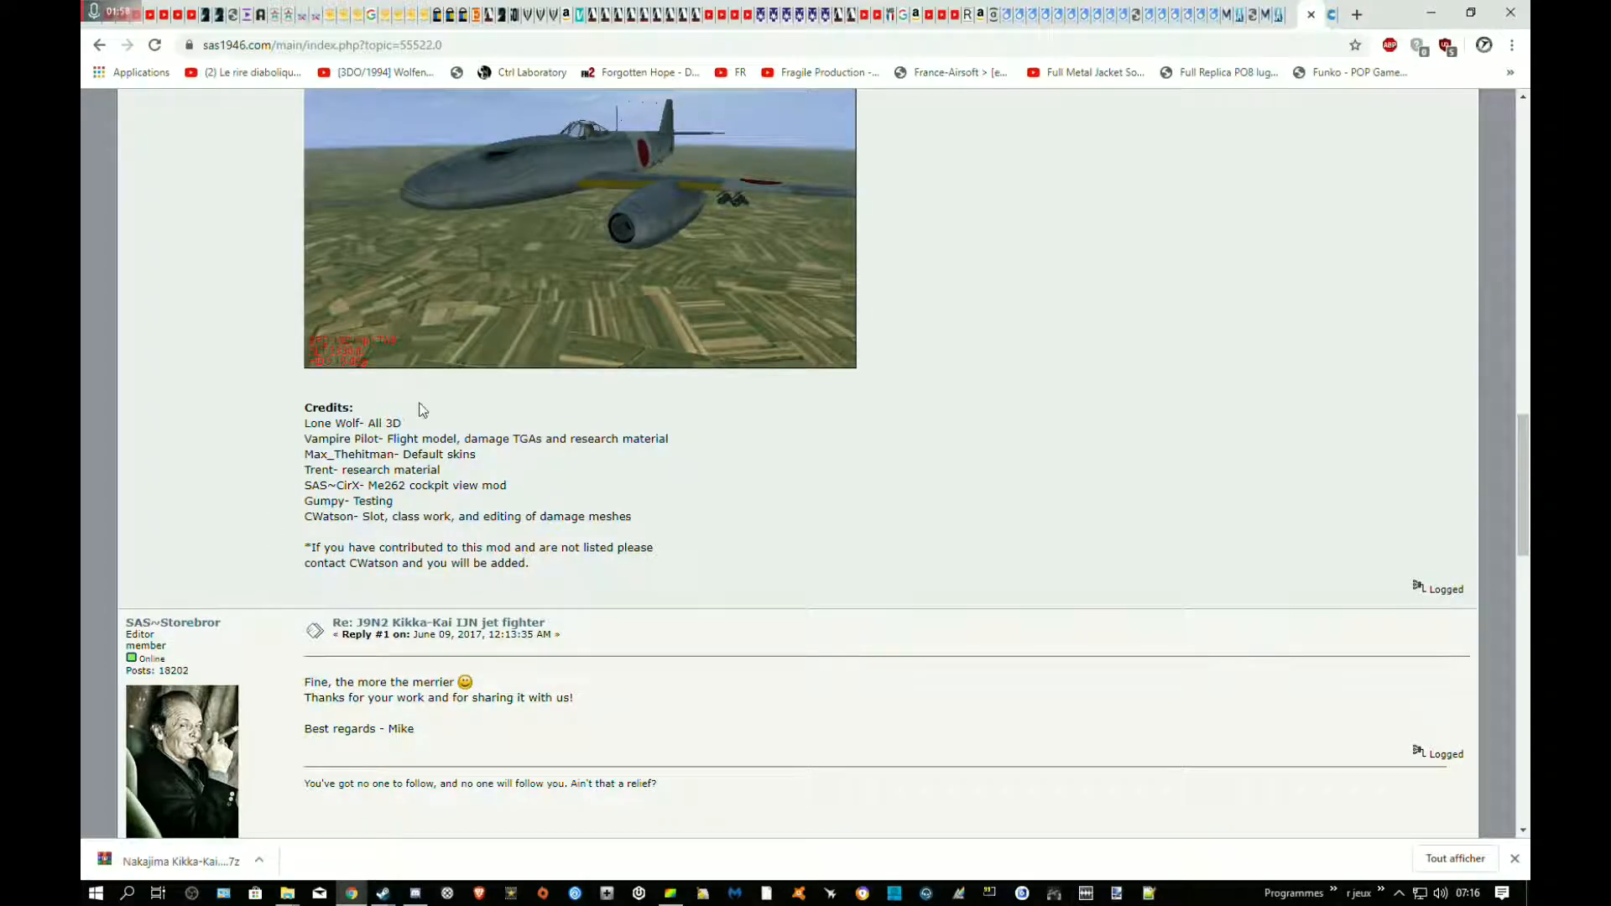
pyautogui.scroll(10, 420, 411)
pyautogui.scroll(4, 421, 424)
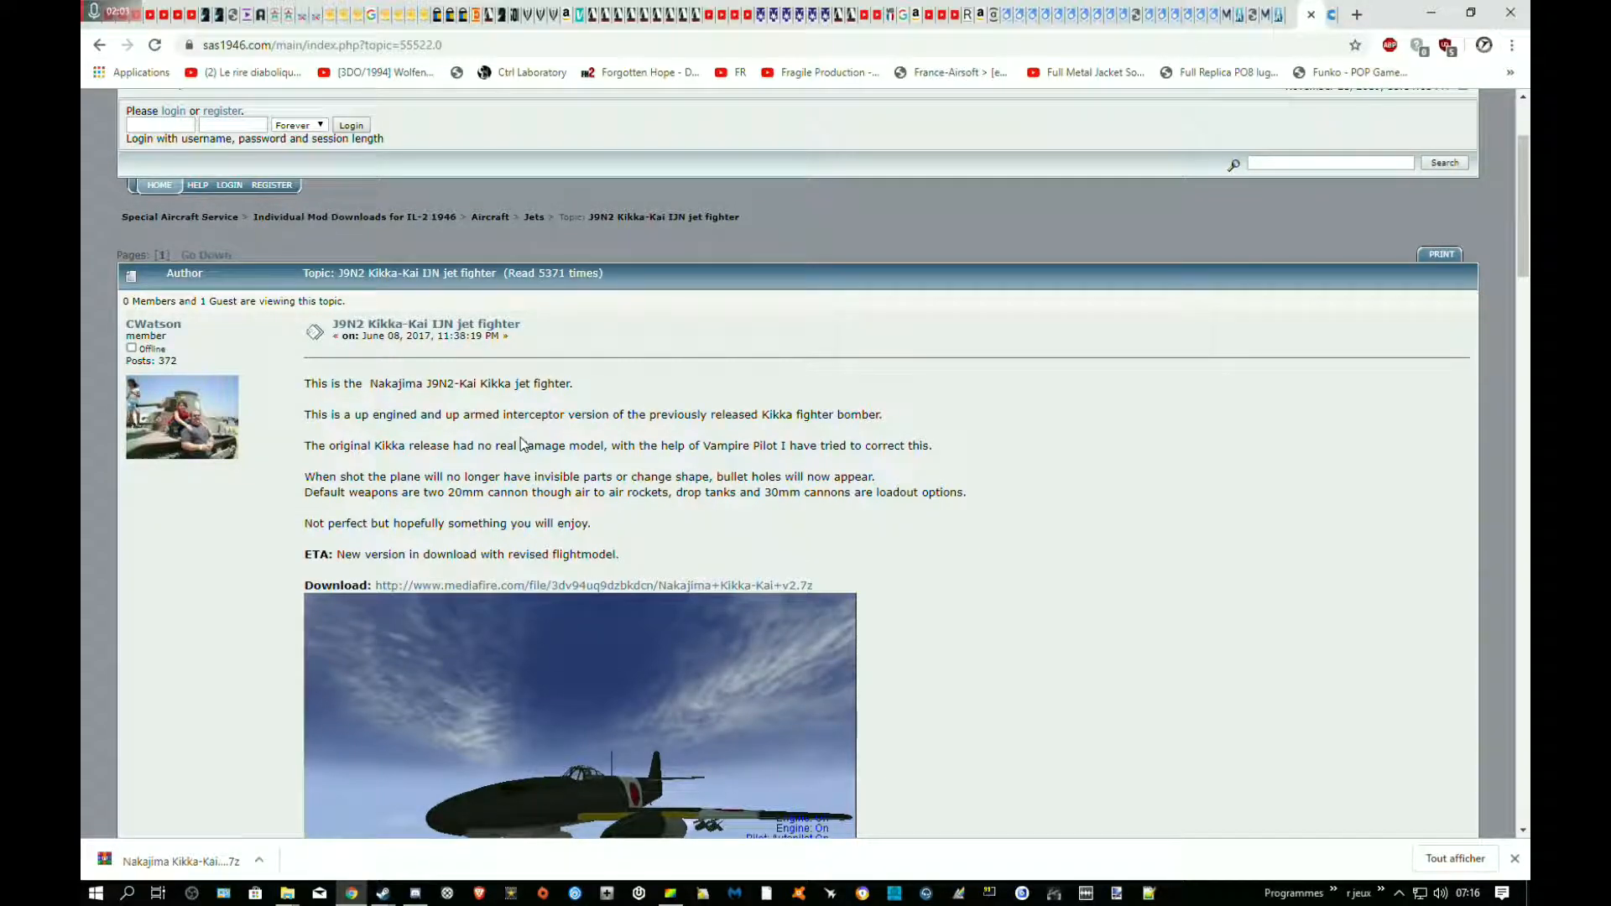
pyautogui.scroll(-3, 573, 275)
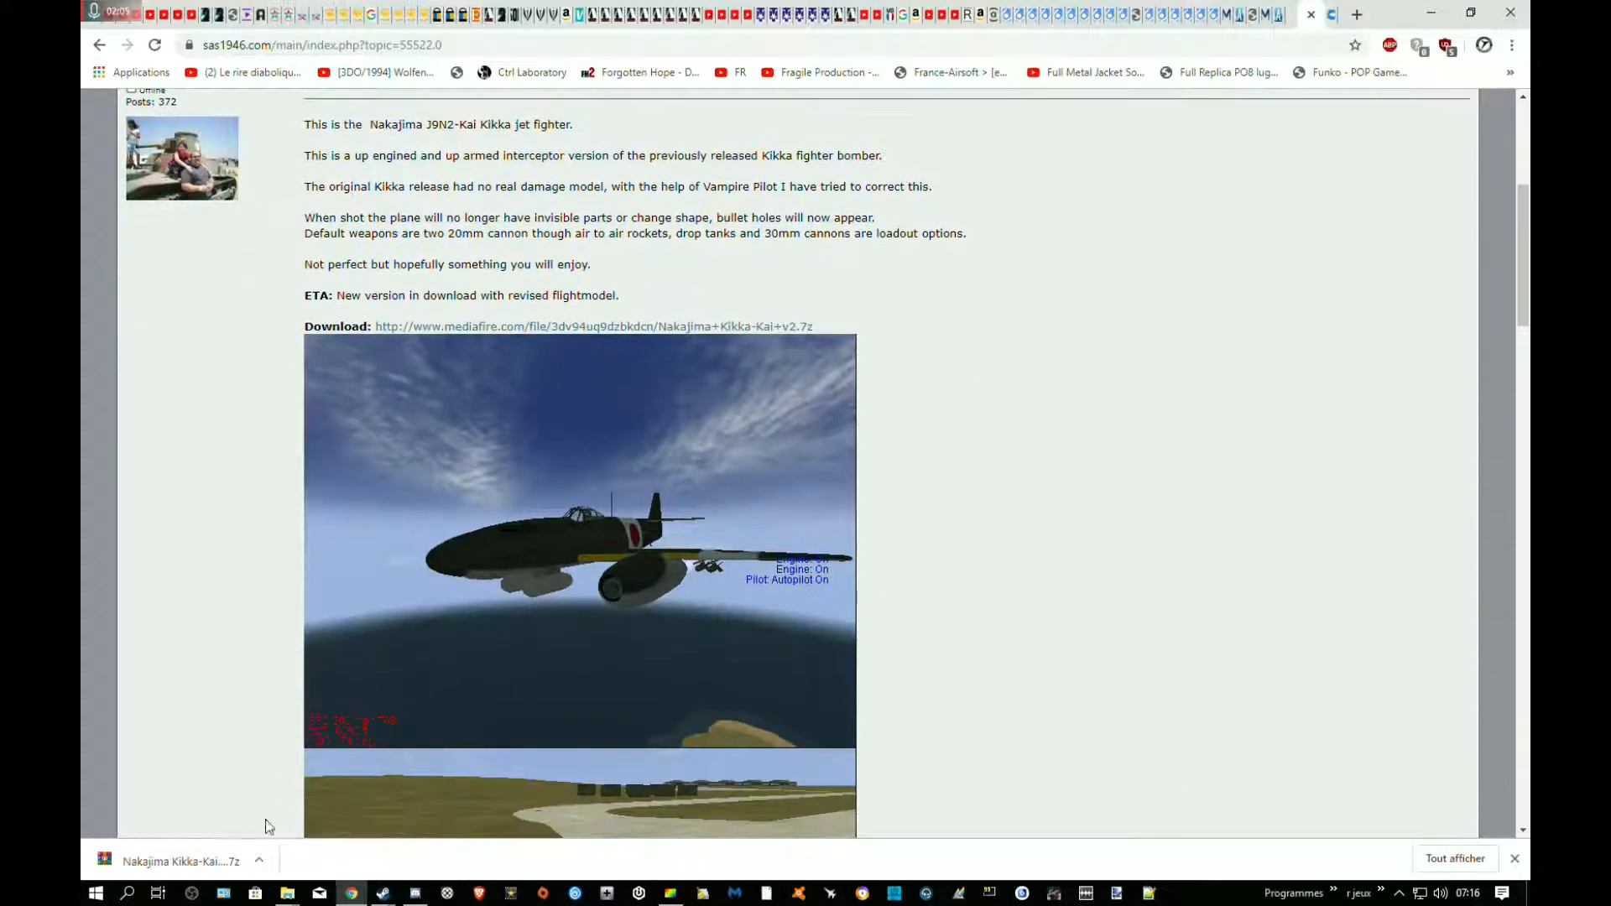
# Open the downloaded archive and extract its Nakajima Kikka-Kai folder into the #SAS folder of IL-2 Sturmovik 1946 vp modpack(modé)
pyautogui.click(228, 852)
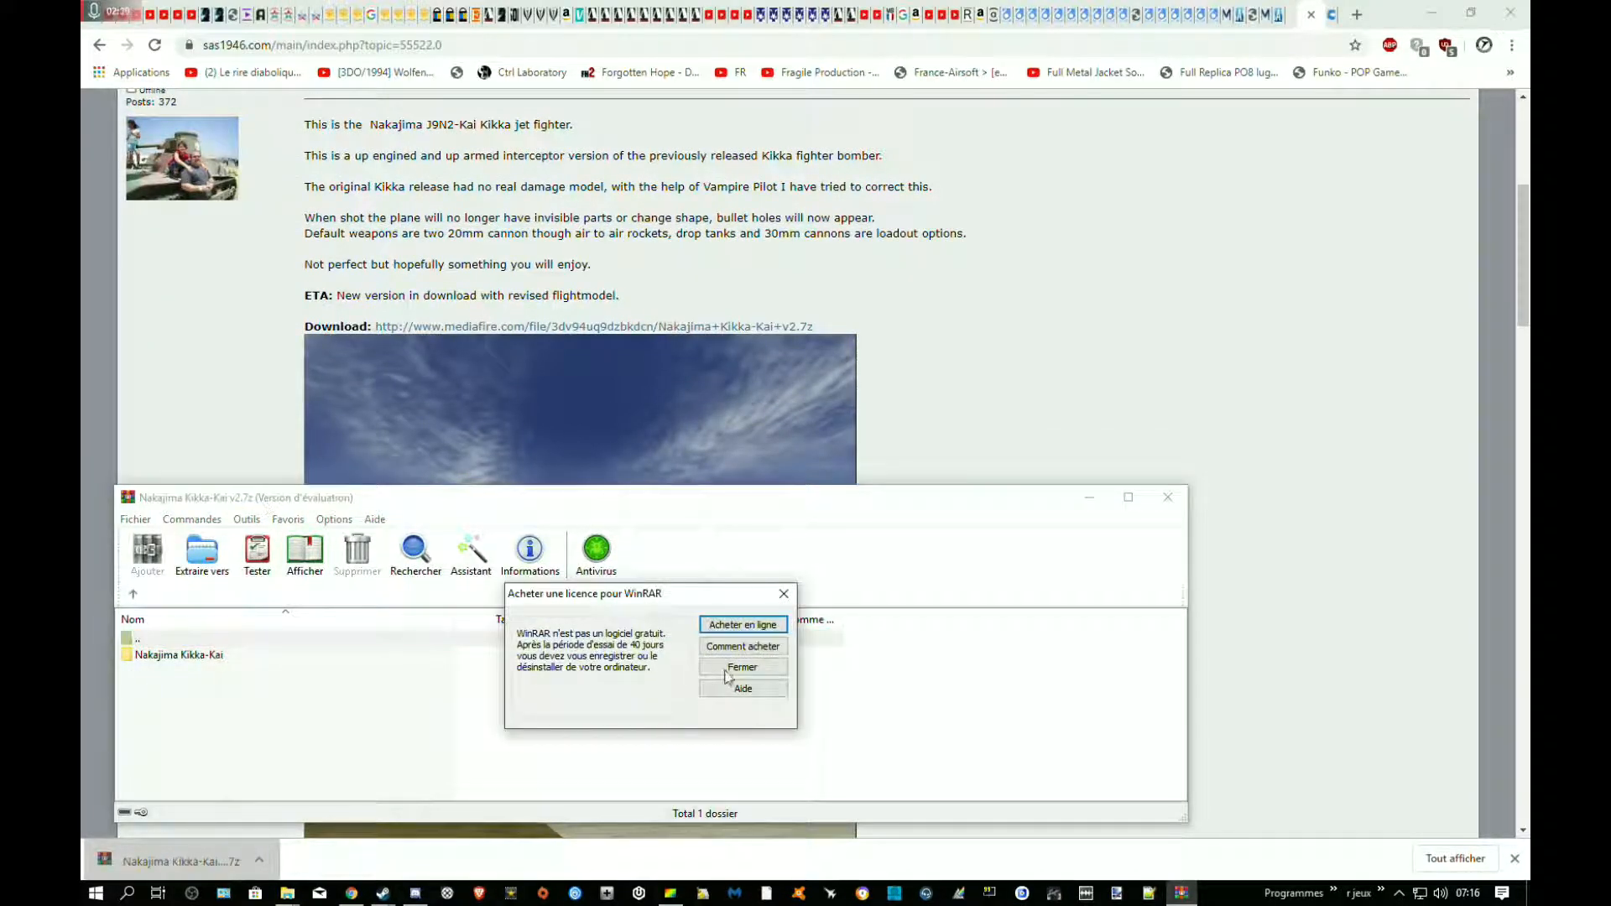
pyautogui.press('Escape')
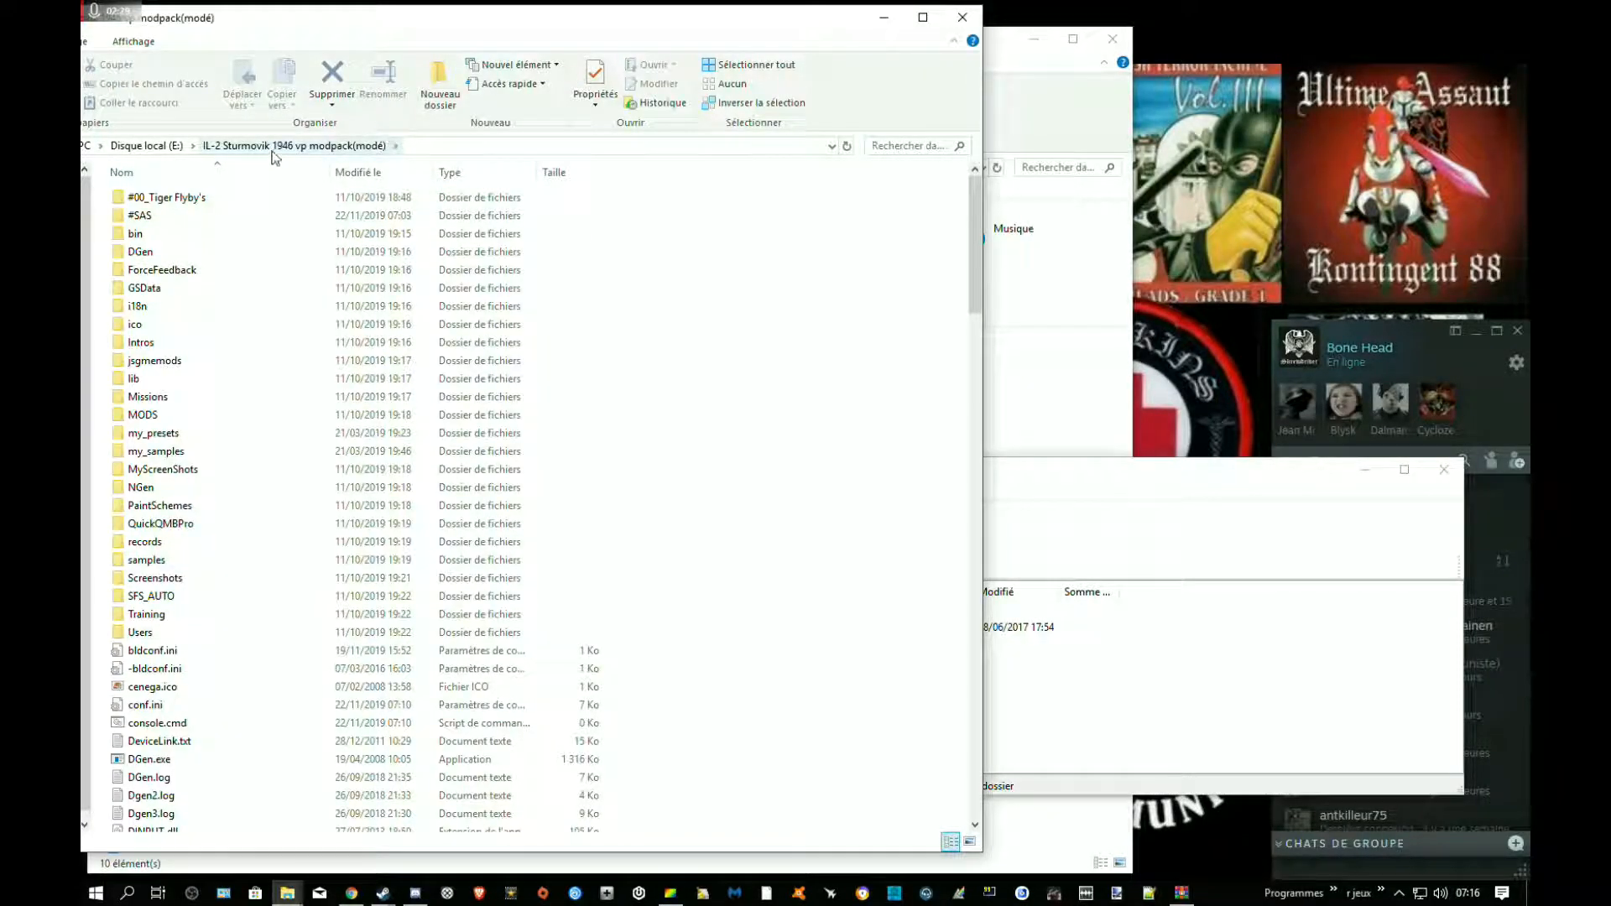
pyautogui.moveTo(1014, 479); pyautogui.dragTo(1166, 336)
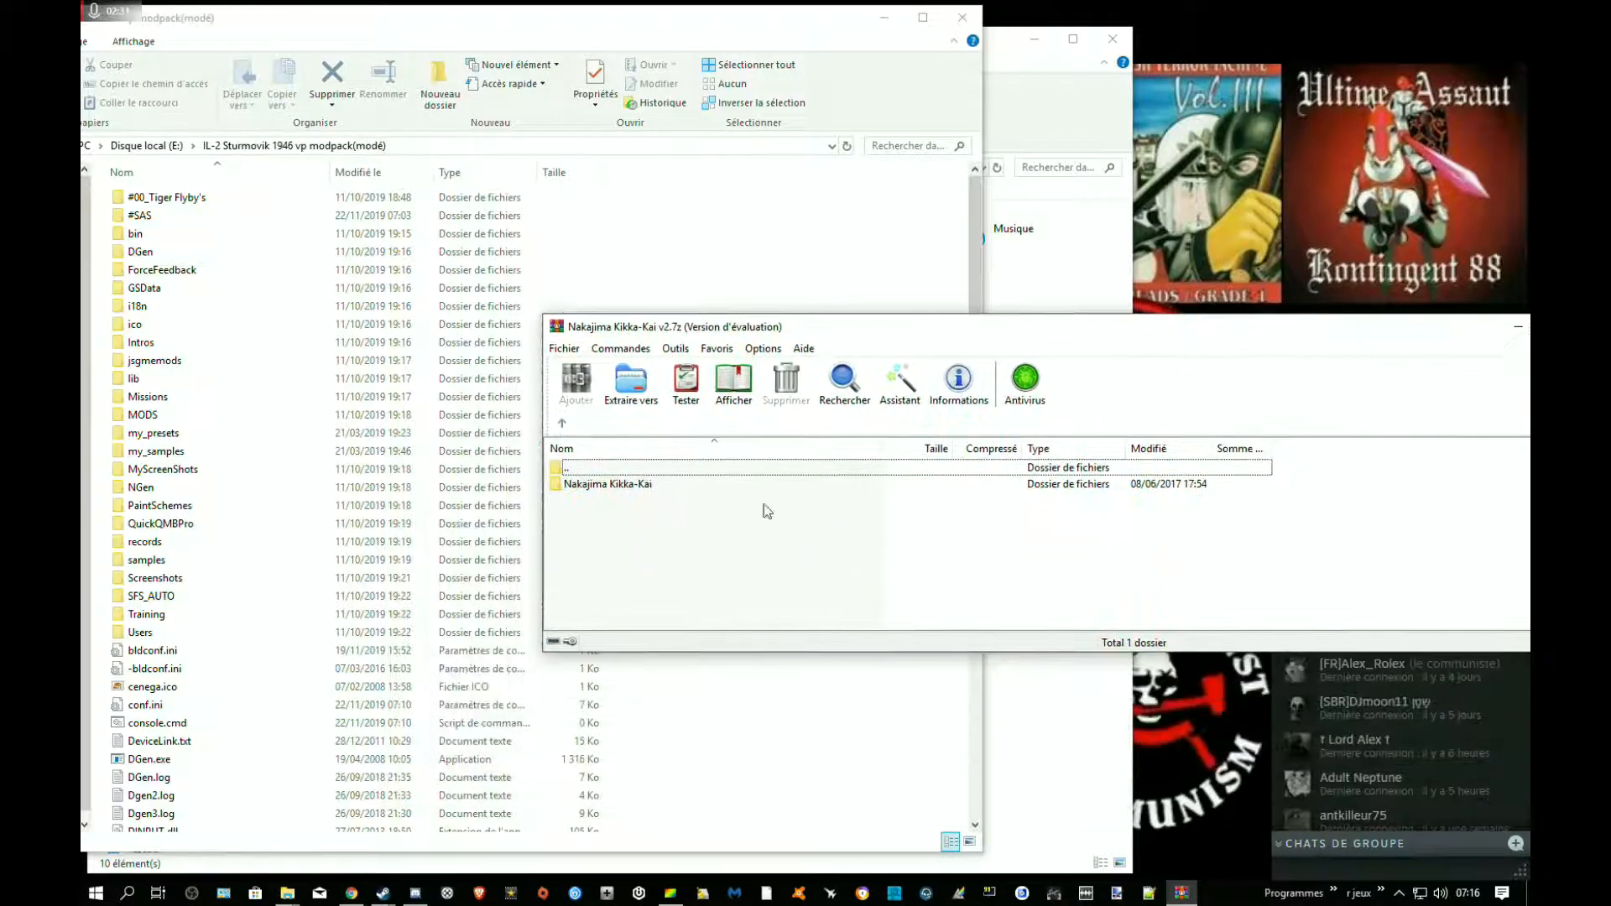
pyautogui.moveTo(625, 498); pyautogui.dragTo(336, 215)
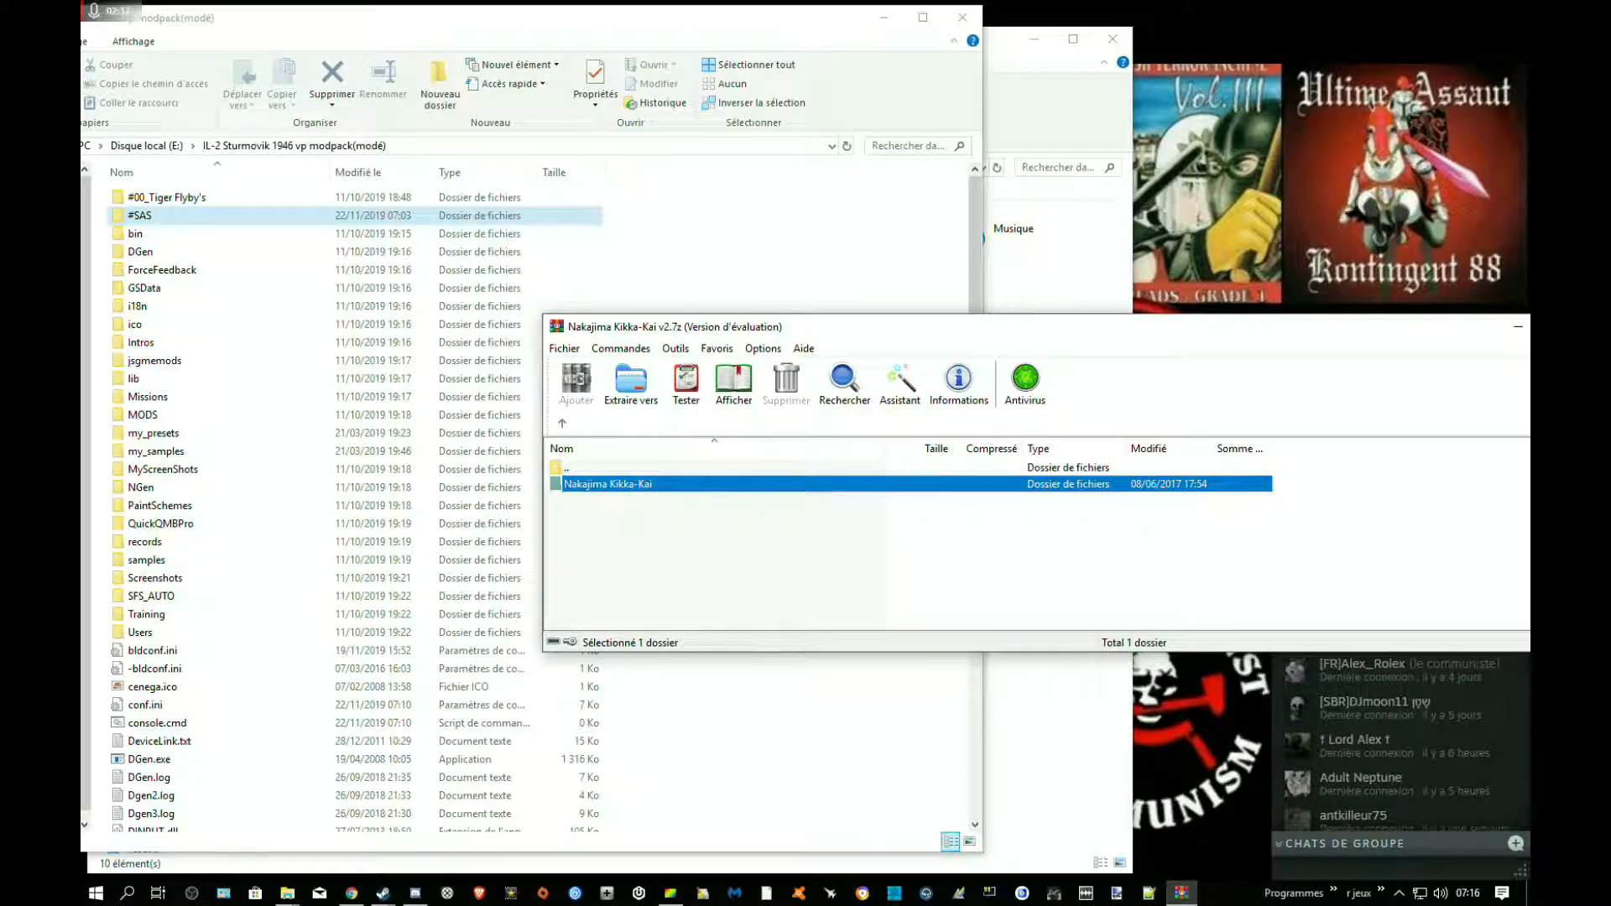
pyautogui.moveTo(147, 217); pyautogui.dragTo(147, 217)
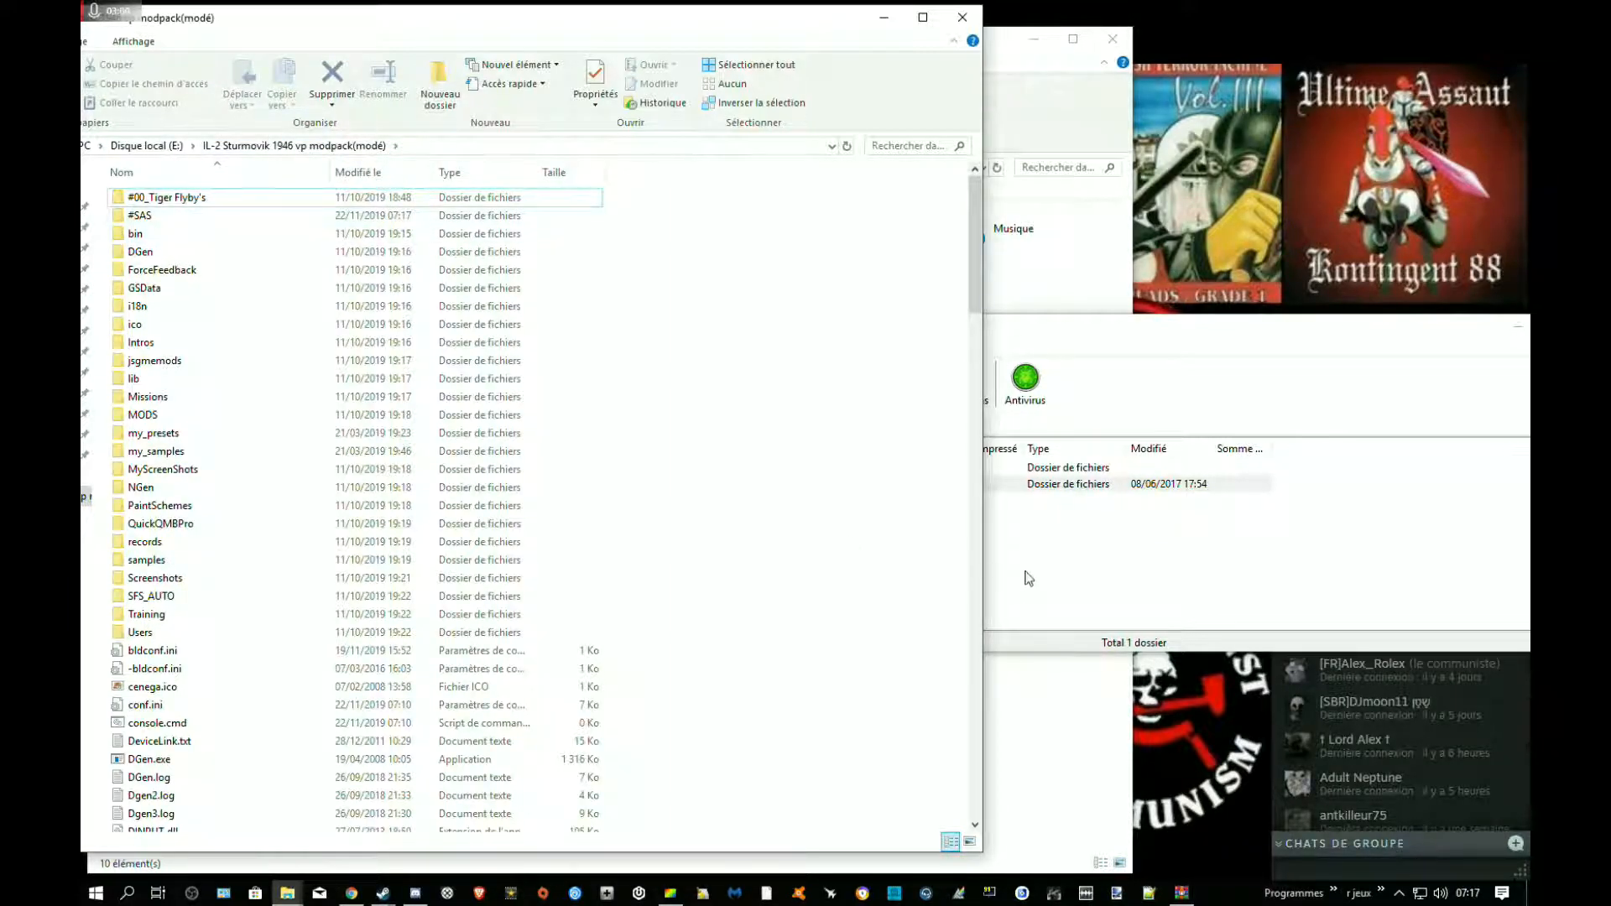
# Open air Nakajima Kikka Kai.txt from the archive's Nakajima Kikka-Kai folder and move its window so the whole text is readable
pyautogui.hotkey('alt', 'Tab')
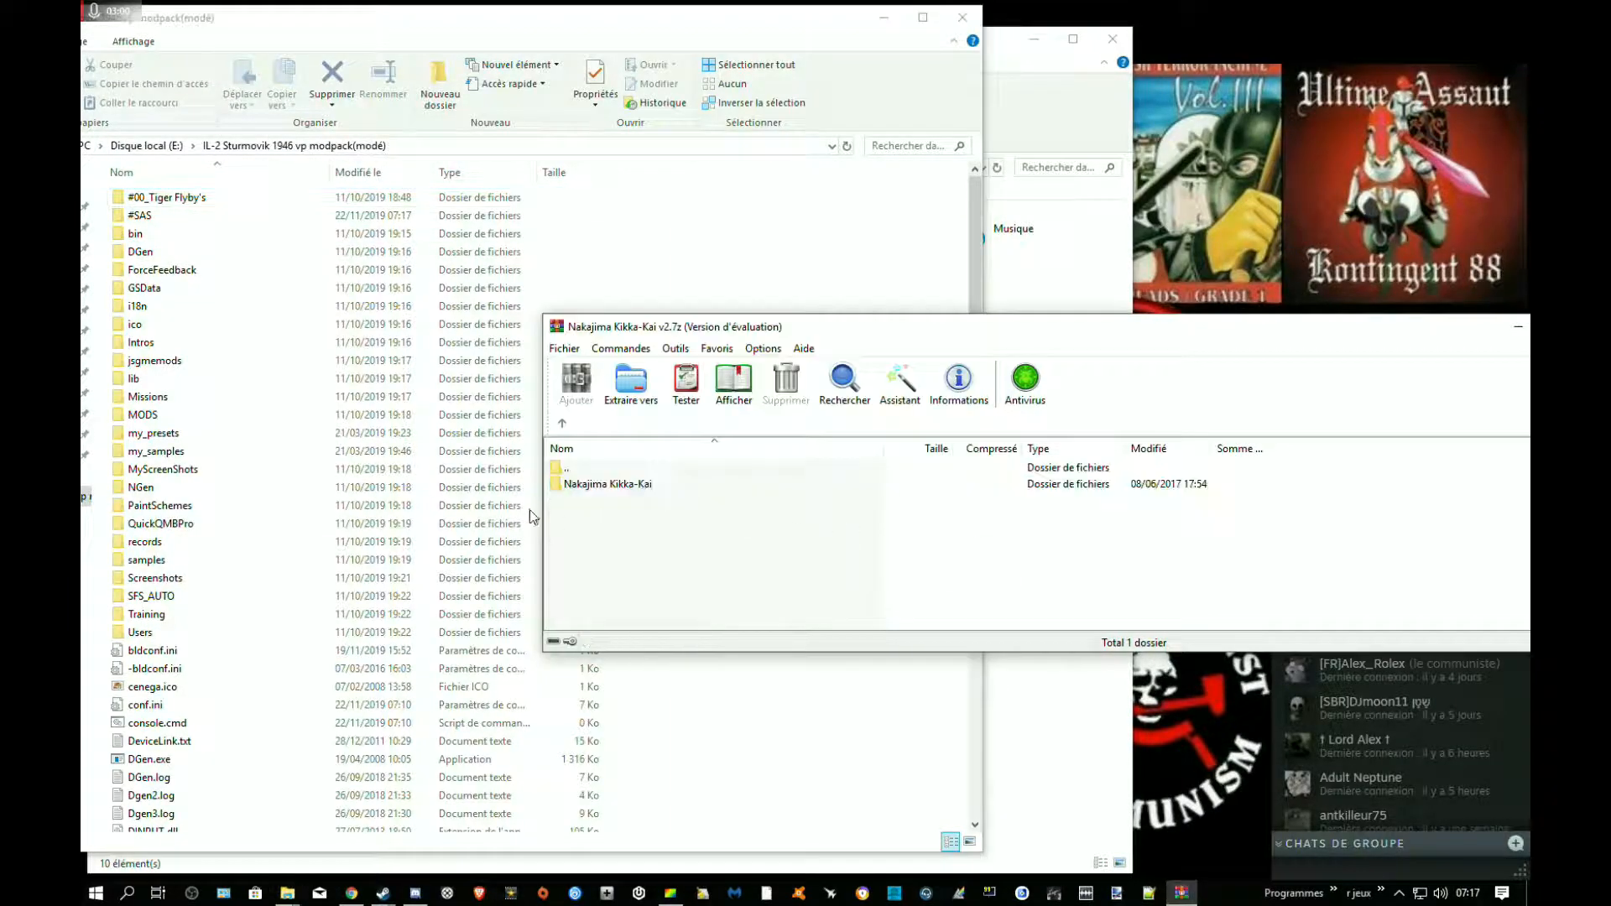
pyautogui.doubleClick(607, 485)
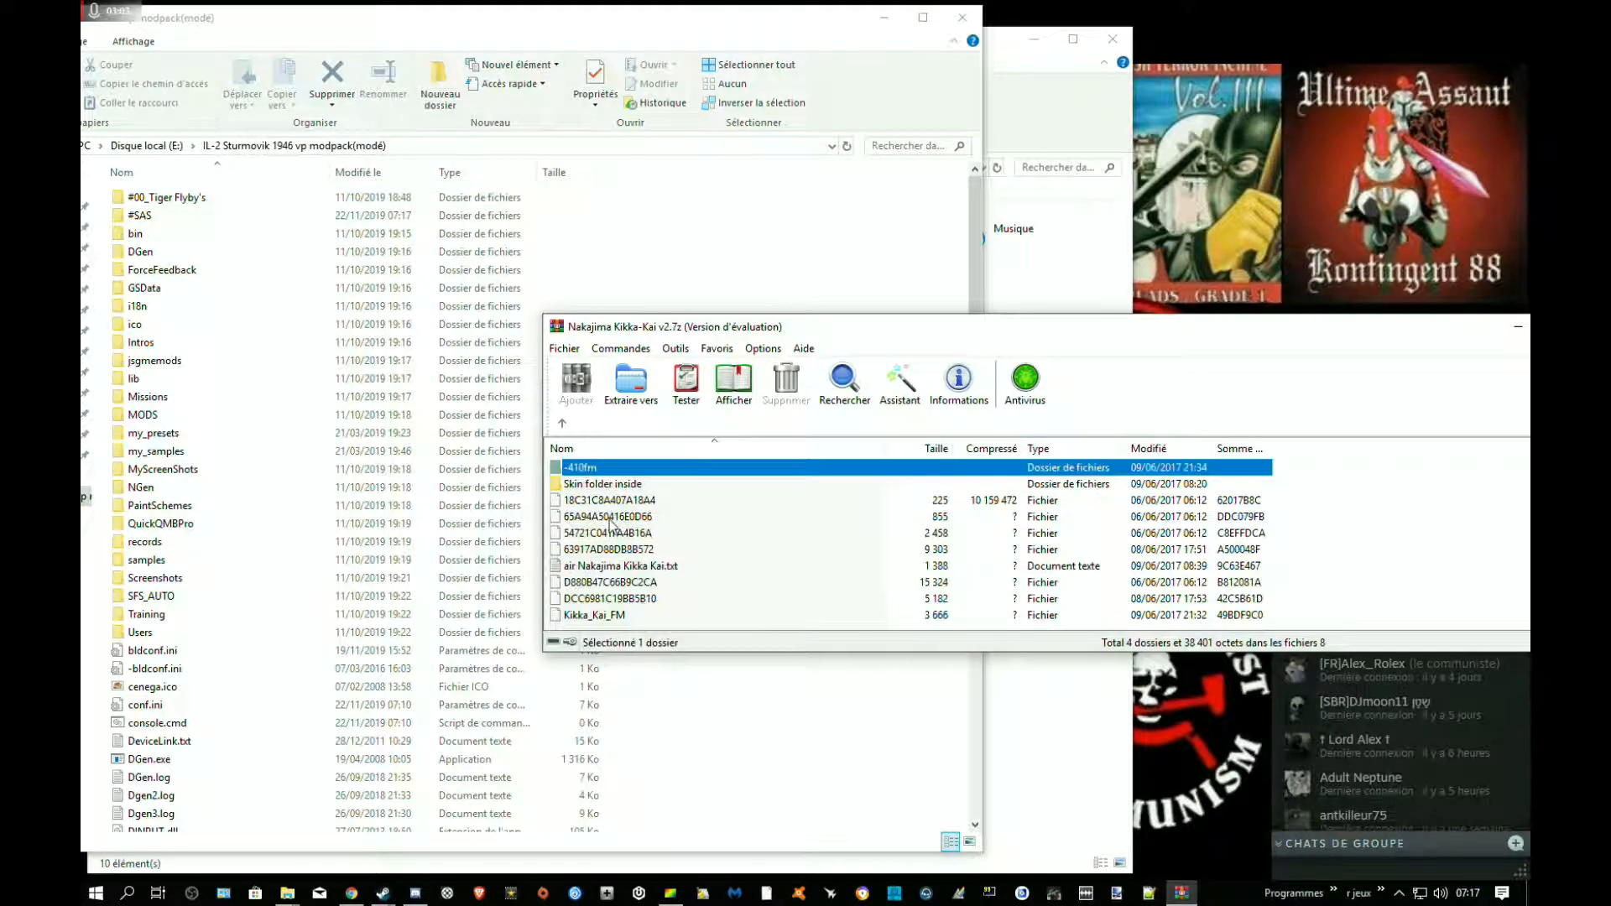
pyautogui.doubleClick(629, 566)
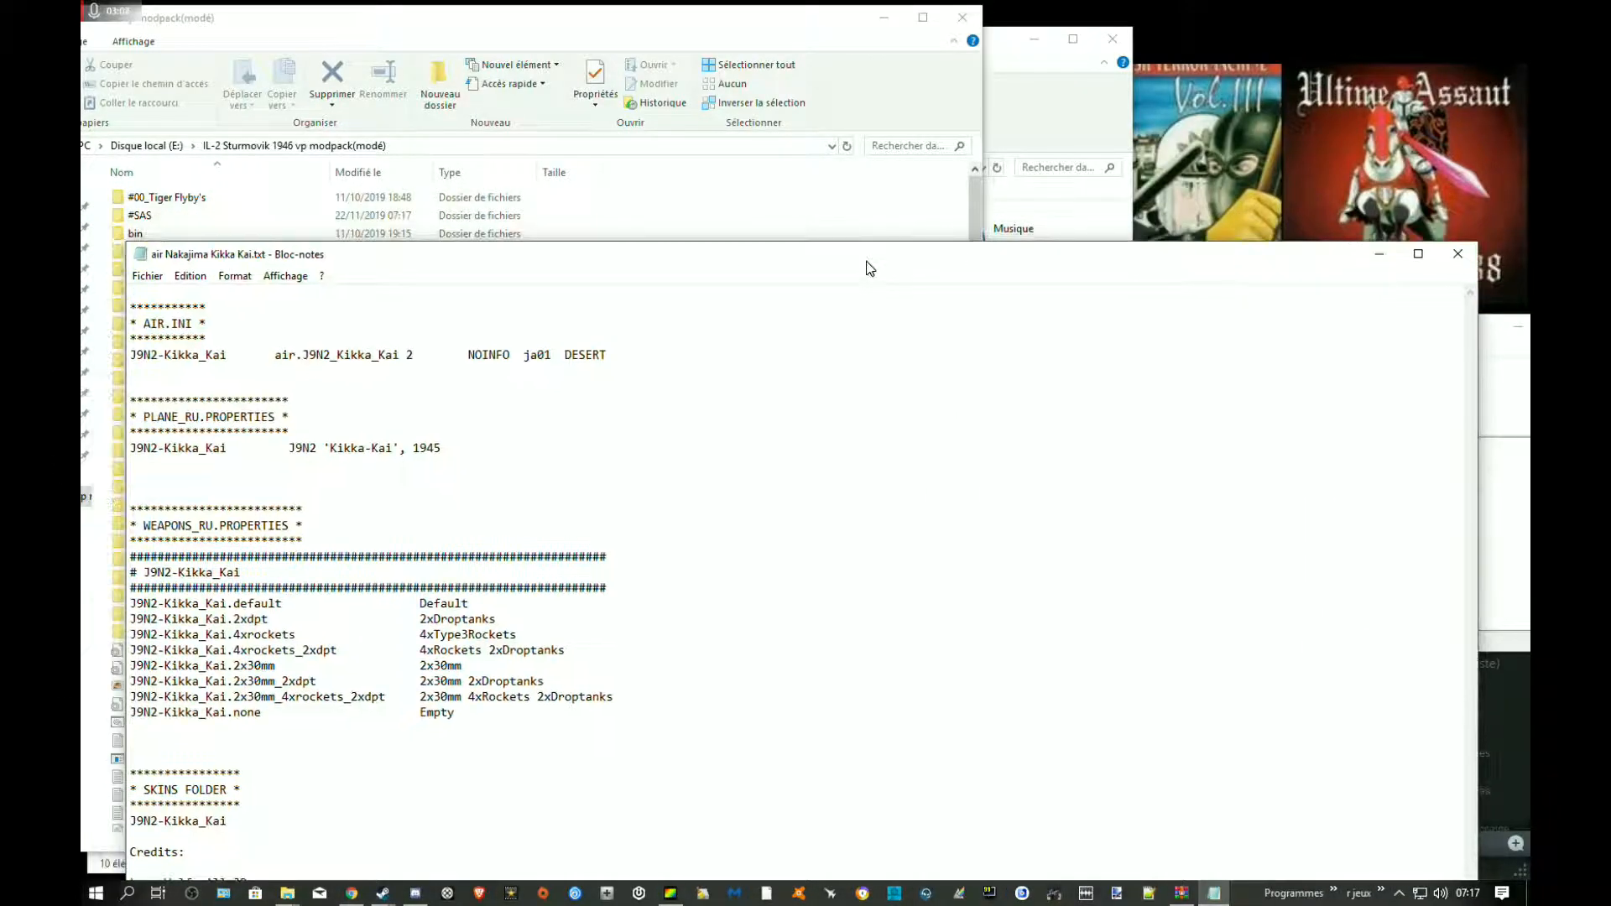
pyautogui.moveTo(884, 263); pyautogui.dragTo(1096, 97)
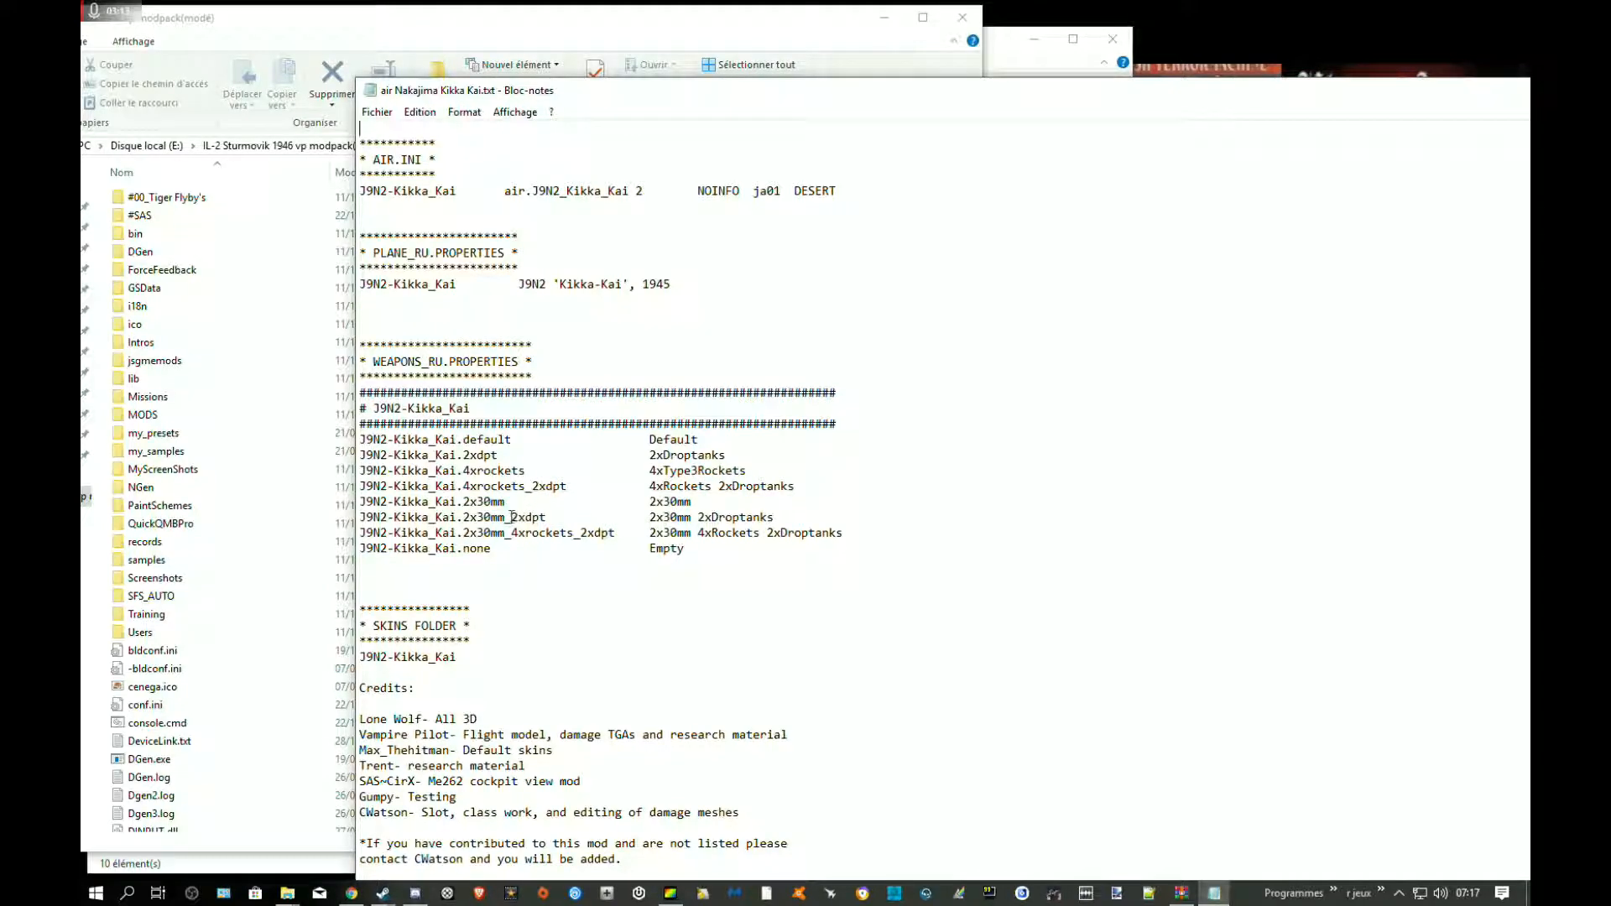
# Examine the AIR.INI, PLANE_RU.PROPERTIES and WEAPONS_RU.PROPERTIES sections of the mod's text file
pyautogui.moveTo(793, 239); pyautogui.dragTo(344, 181)
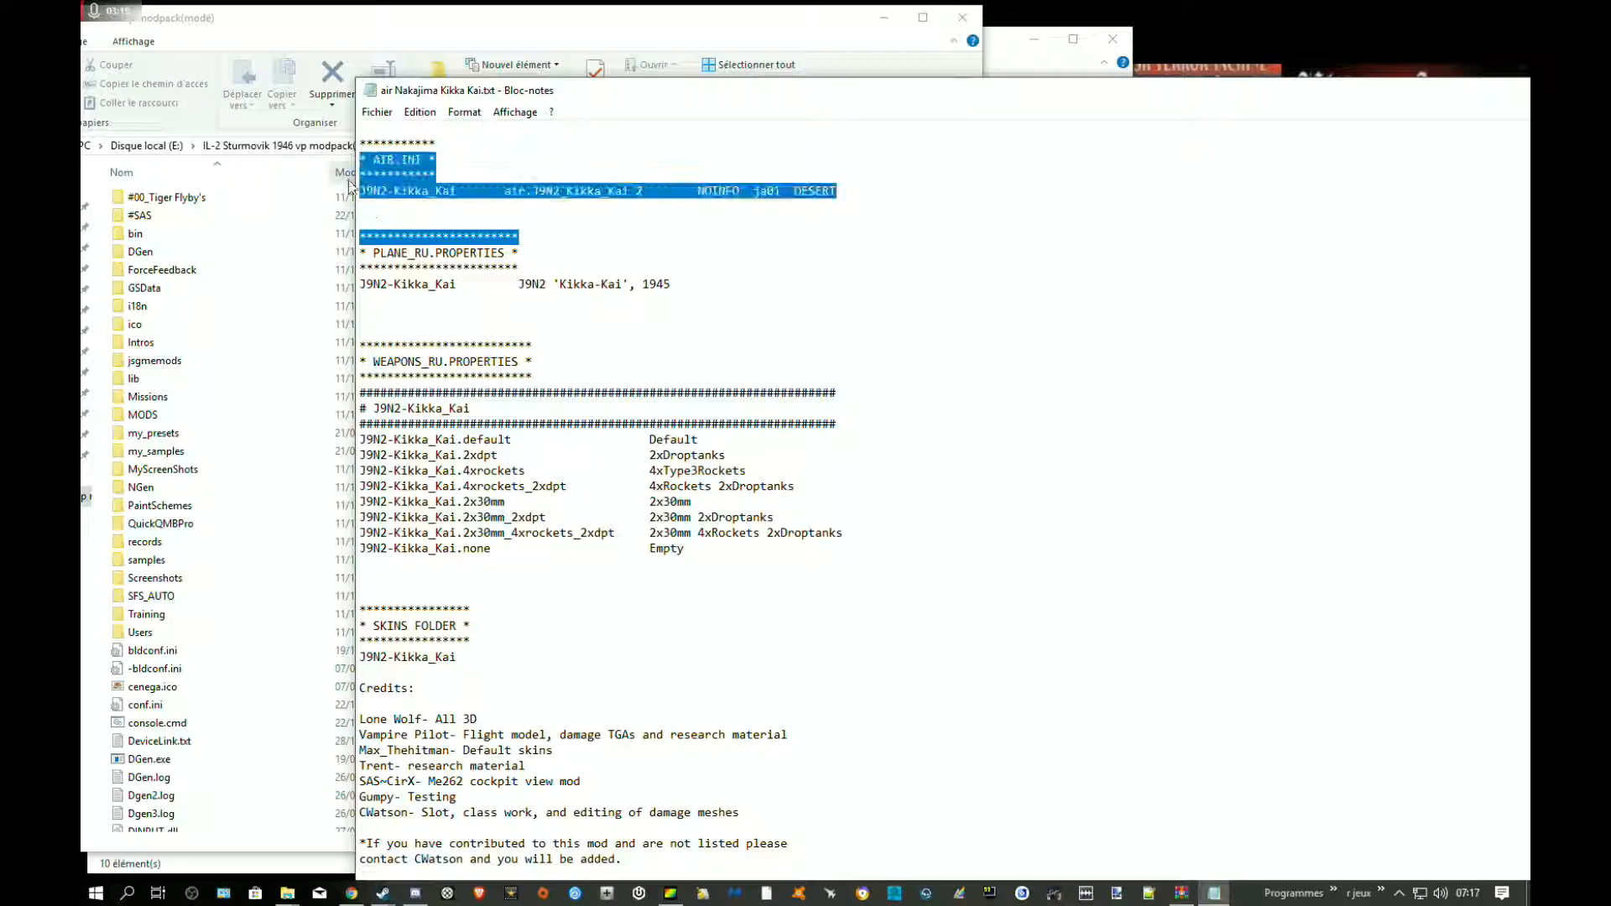
pyautogui.click(649, 214)
pyautogui.doubleClick(399, 160)
pyautogui.moveTo(504, 253); pyautogui.dragTo(342, 254)
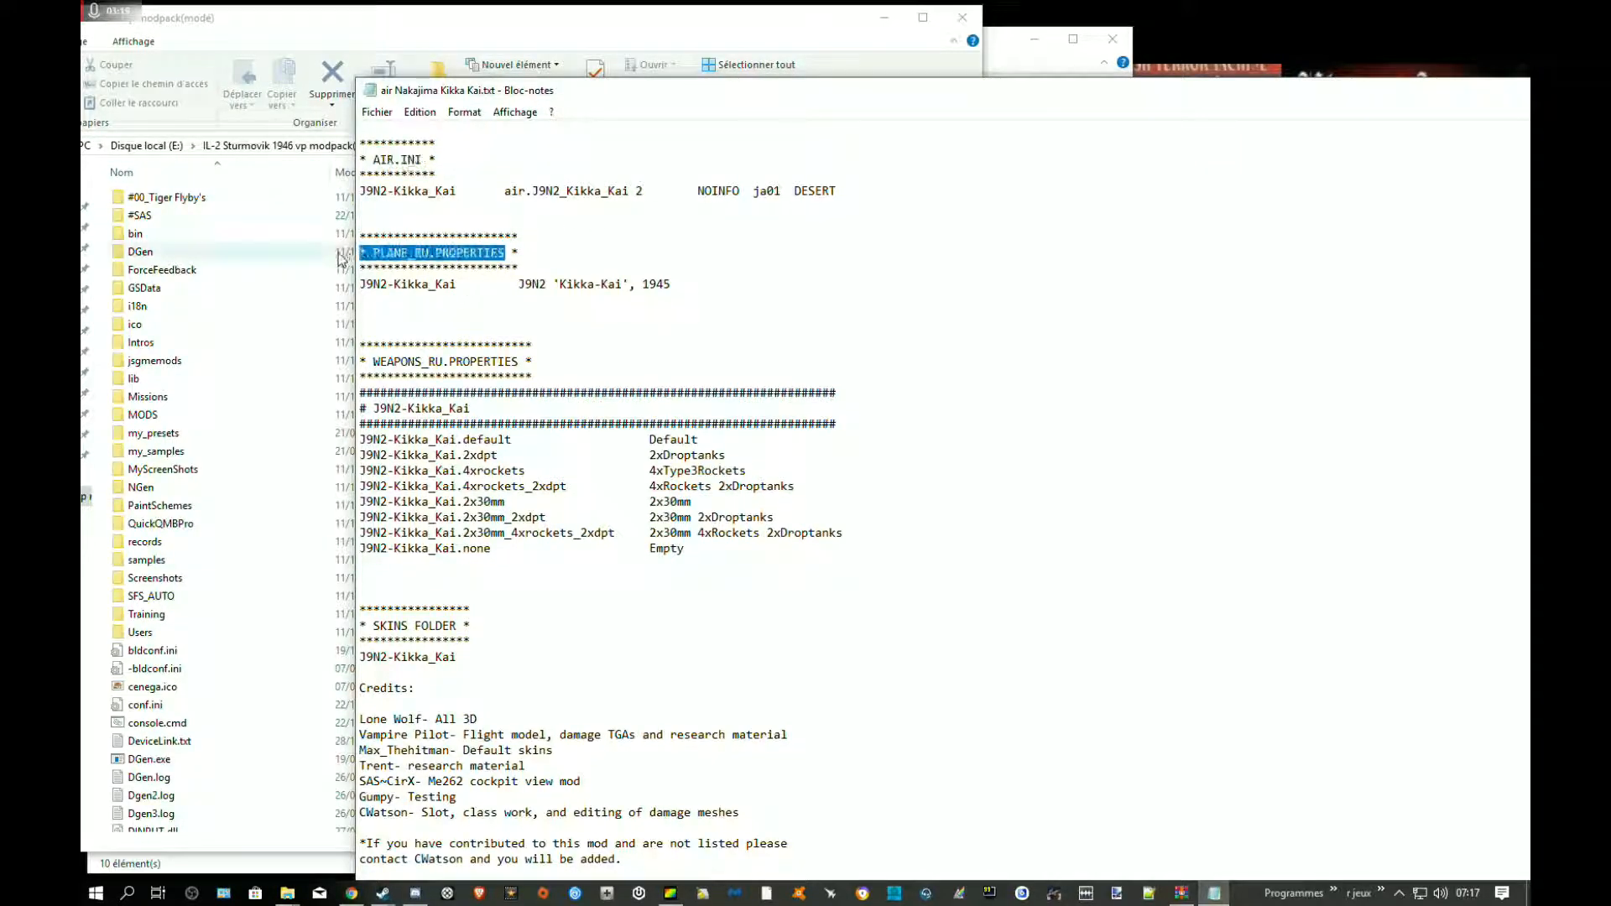
pyautogui.moveTo(526, 362); pyautogui.dragTo(349, 361)
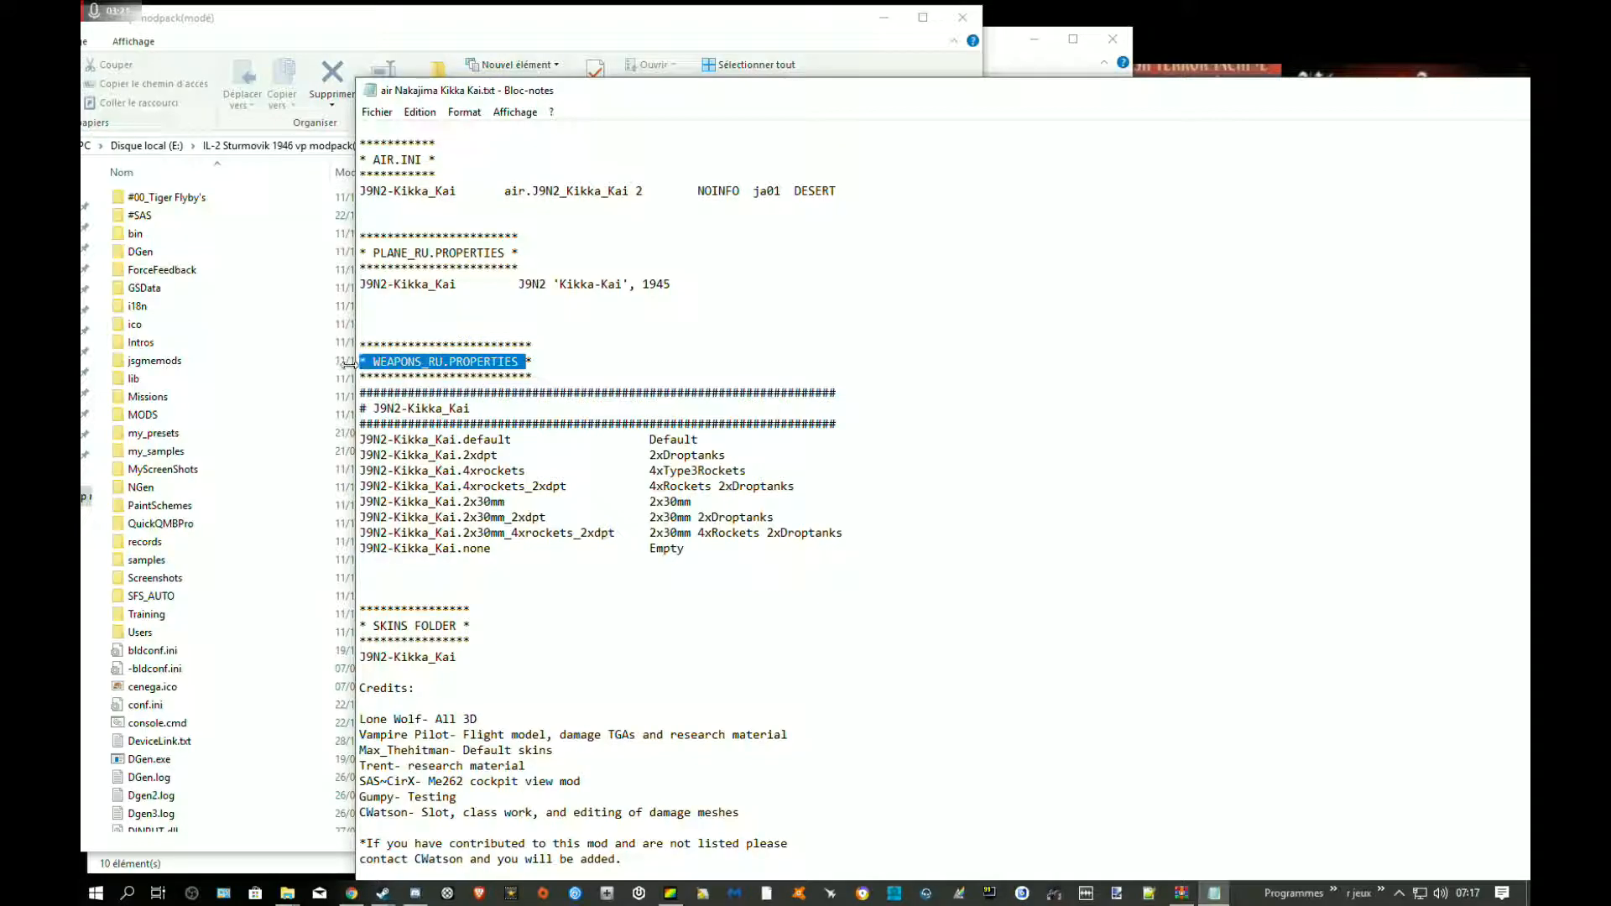
# Copy the J9N2-Kikka_Kai entry line under the AIR.INI heading
pyautogui.click(683, 252)
pyautogui.moveTo(842, 191); pyautogui.dragTo(348, 193)
pyautogui.rightClick(385, 195)
pyautogui.click(412, 251)
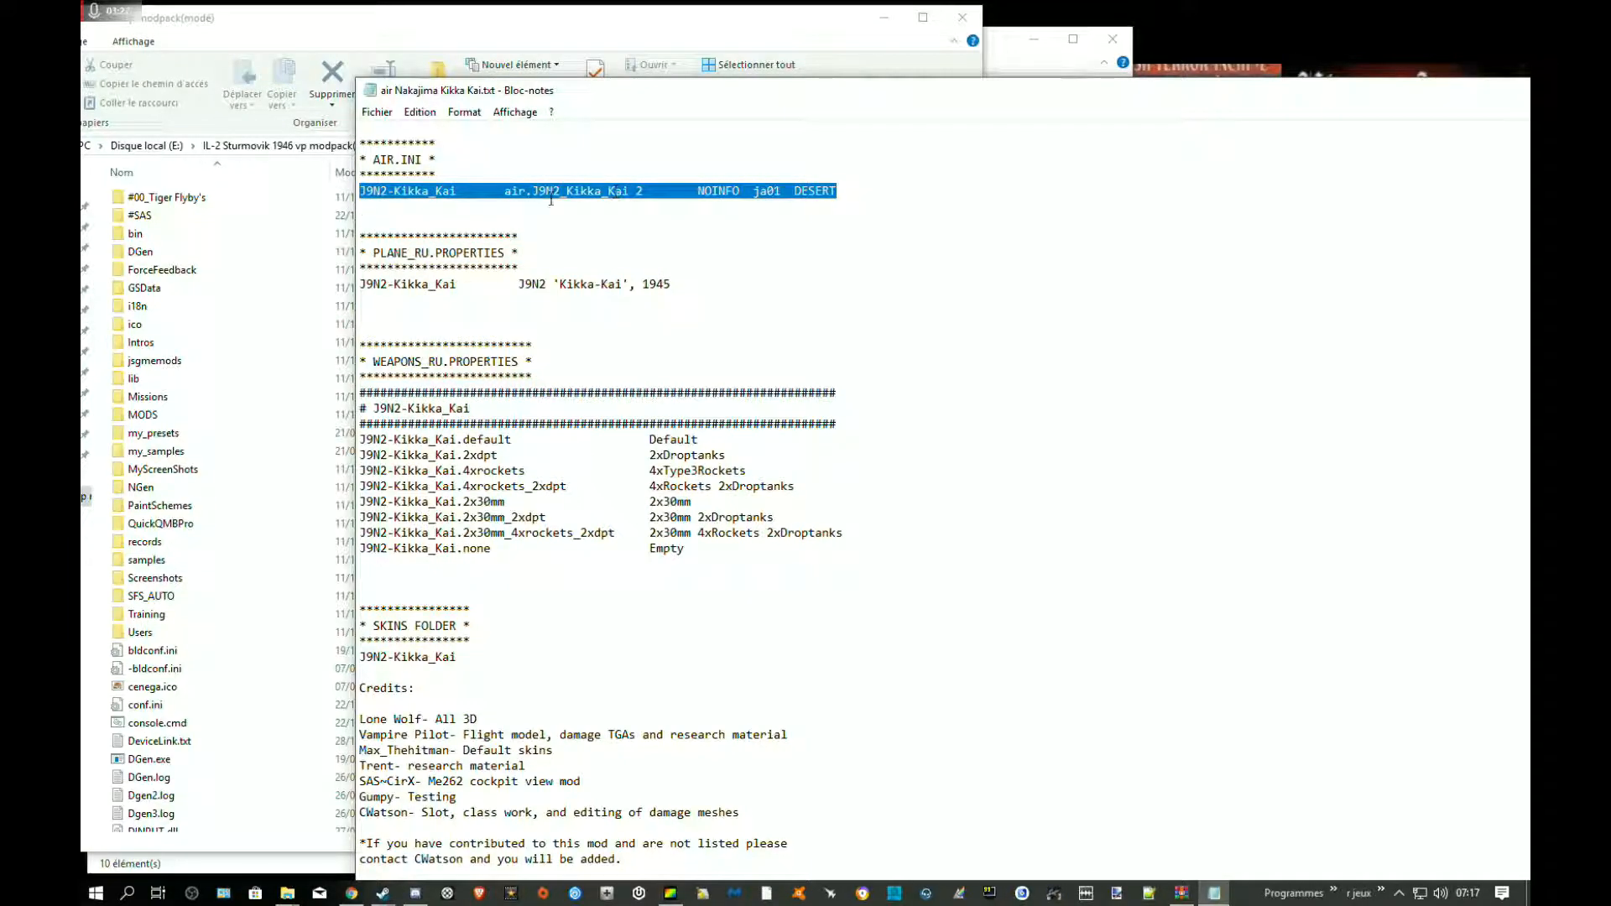
# Search the IL-2 Sturmovik 1946 vp modpack(modé) folder for air.ini and open the copy located under #SAS
pyautogui.click(712, 25)
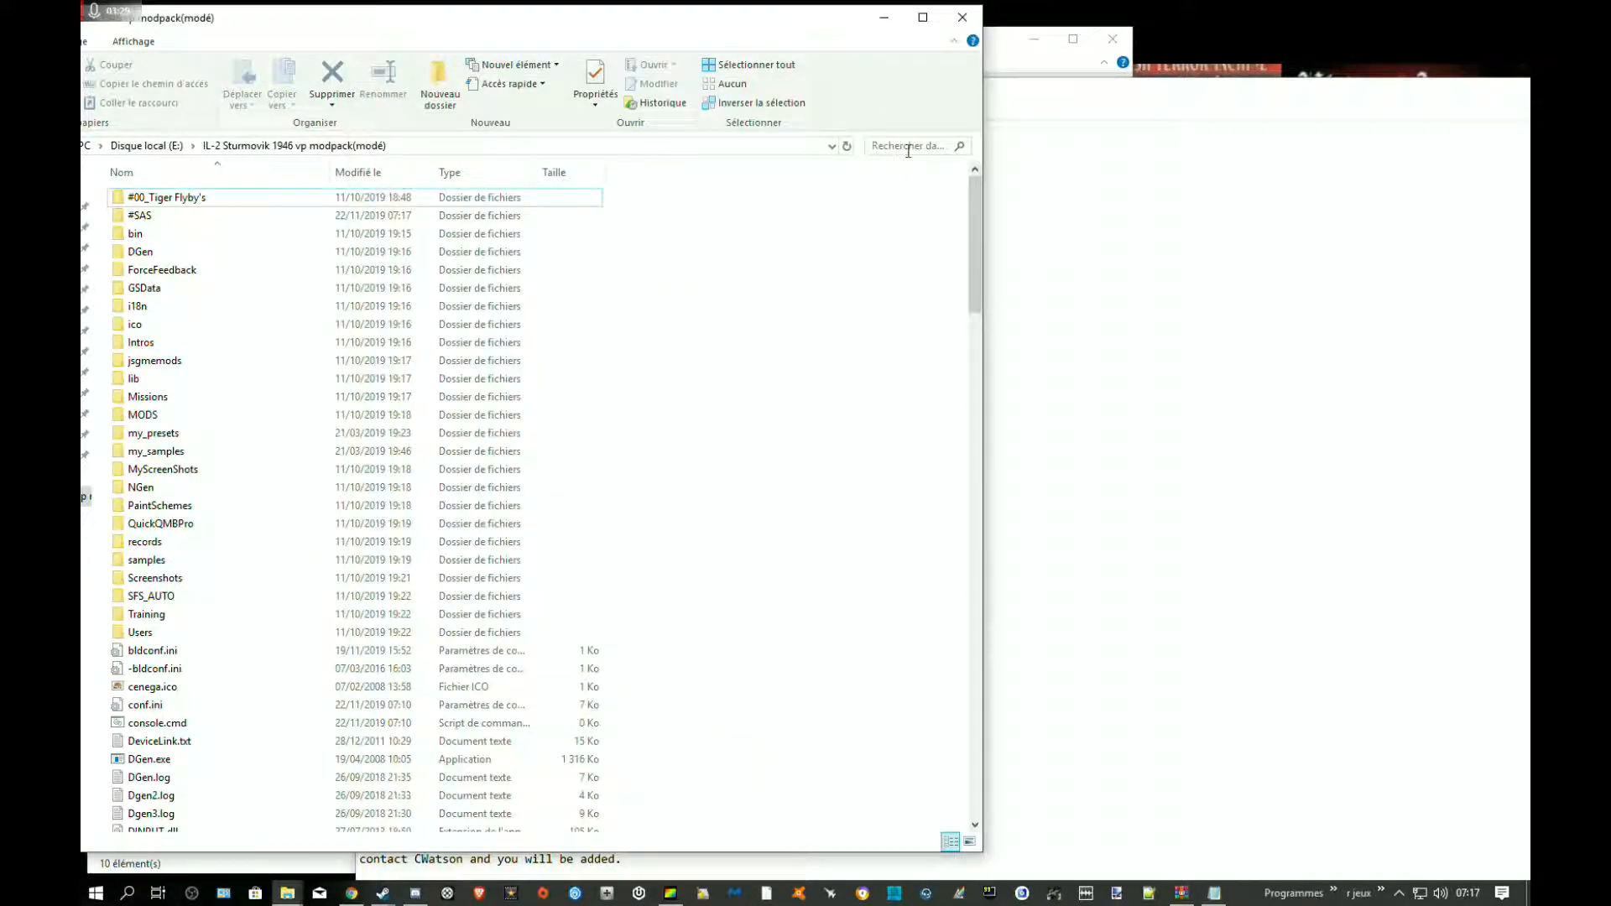
pyautogui.click(935, 148)
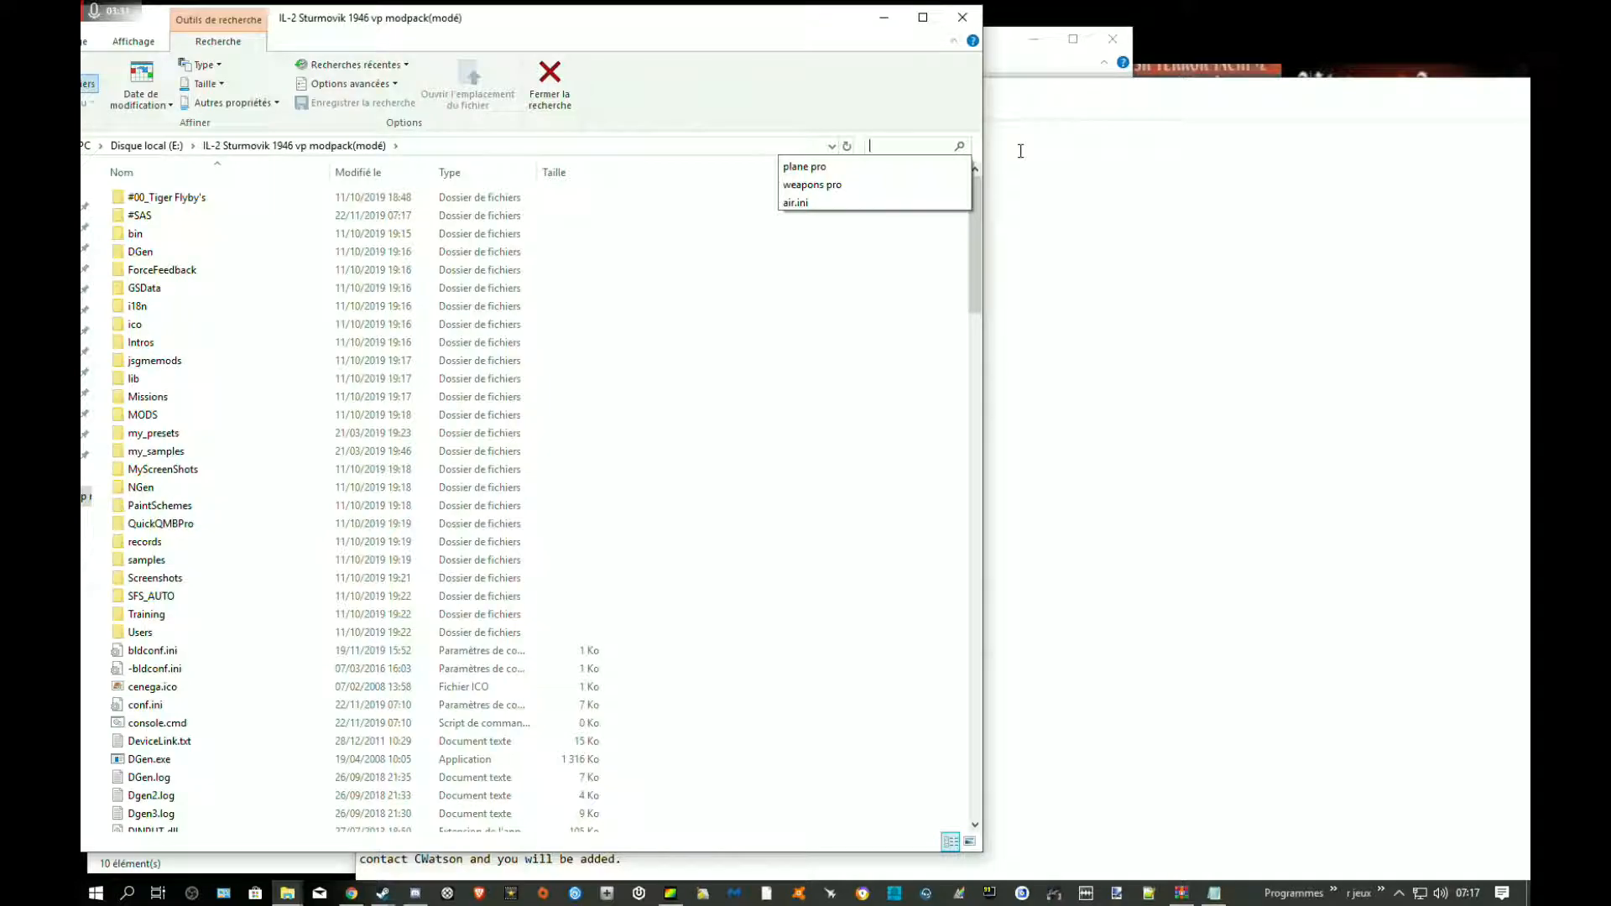
pyautogui.write('air.ini')
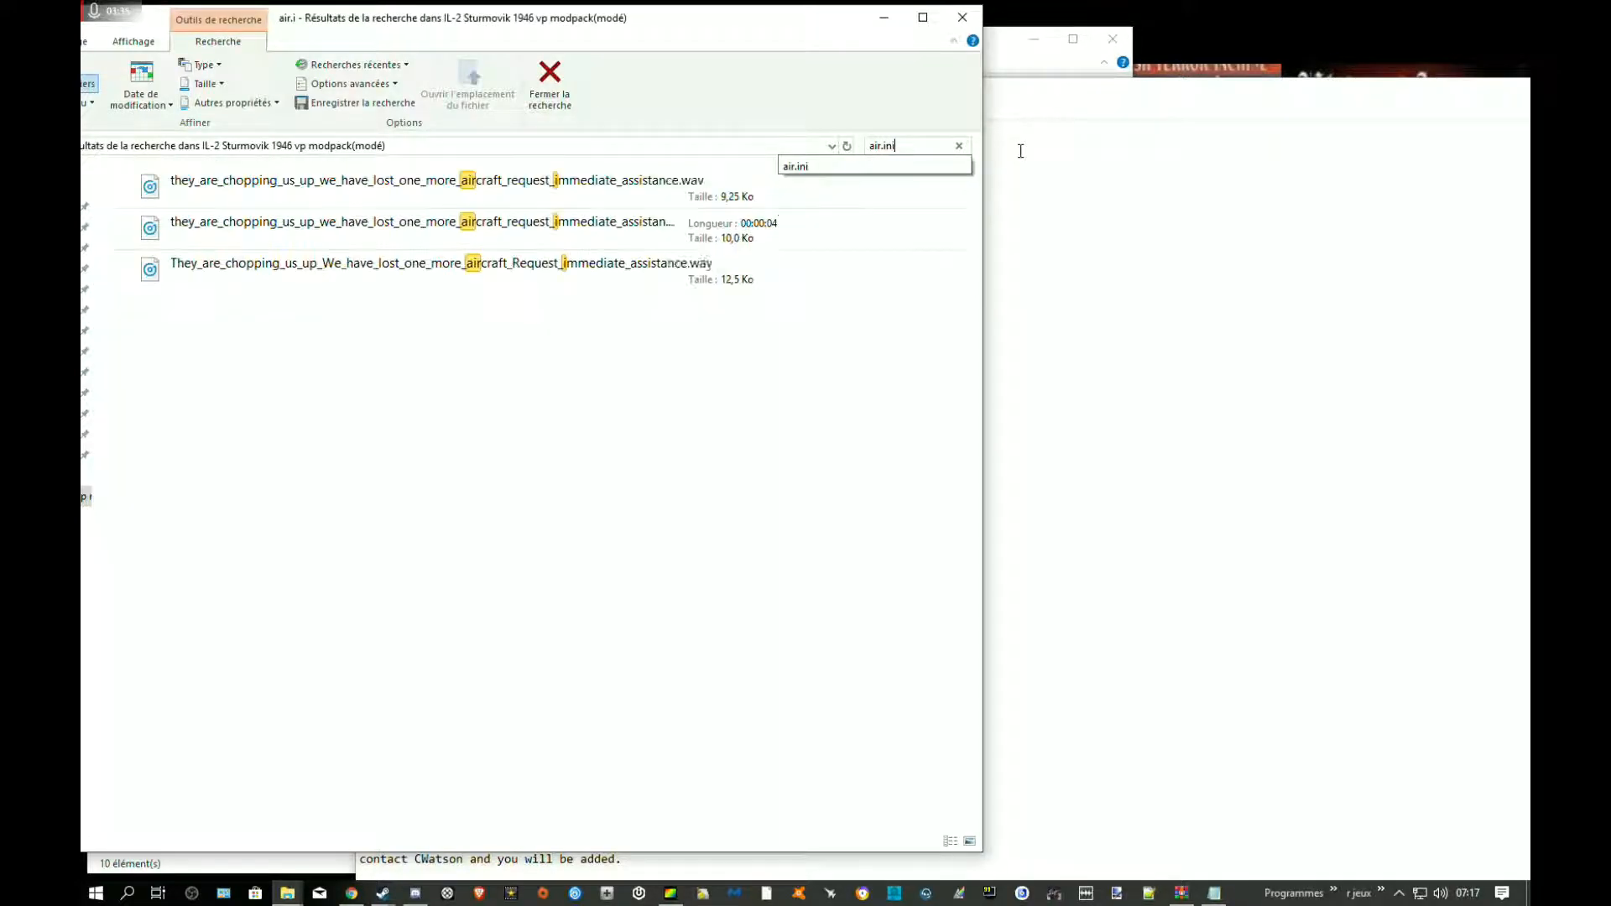
pyautogui.press('Return')
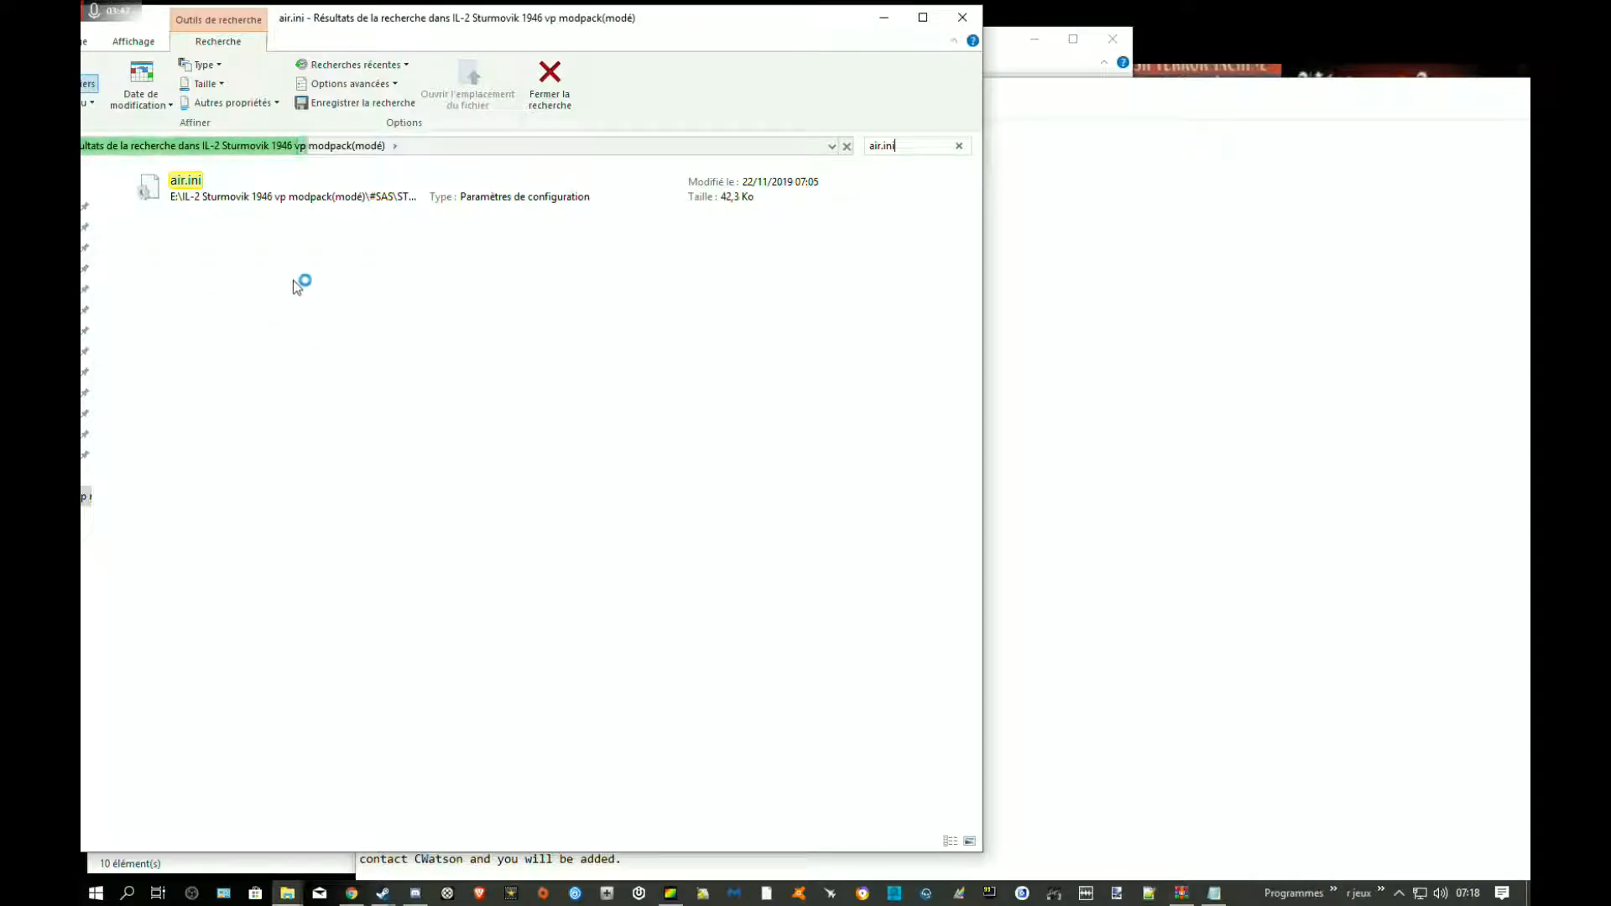
pyautogui.doubleClick(198, 200)
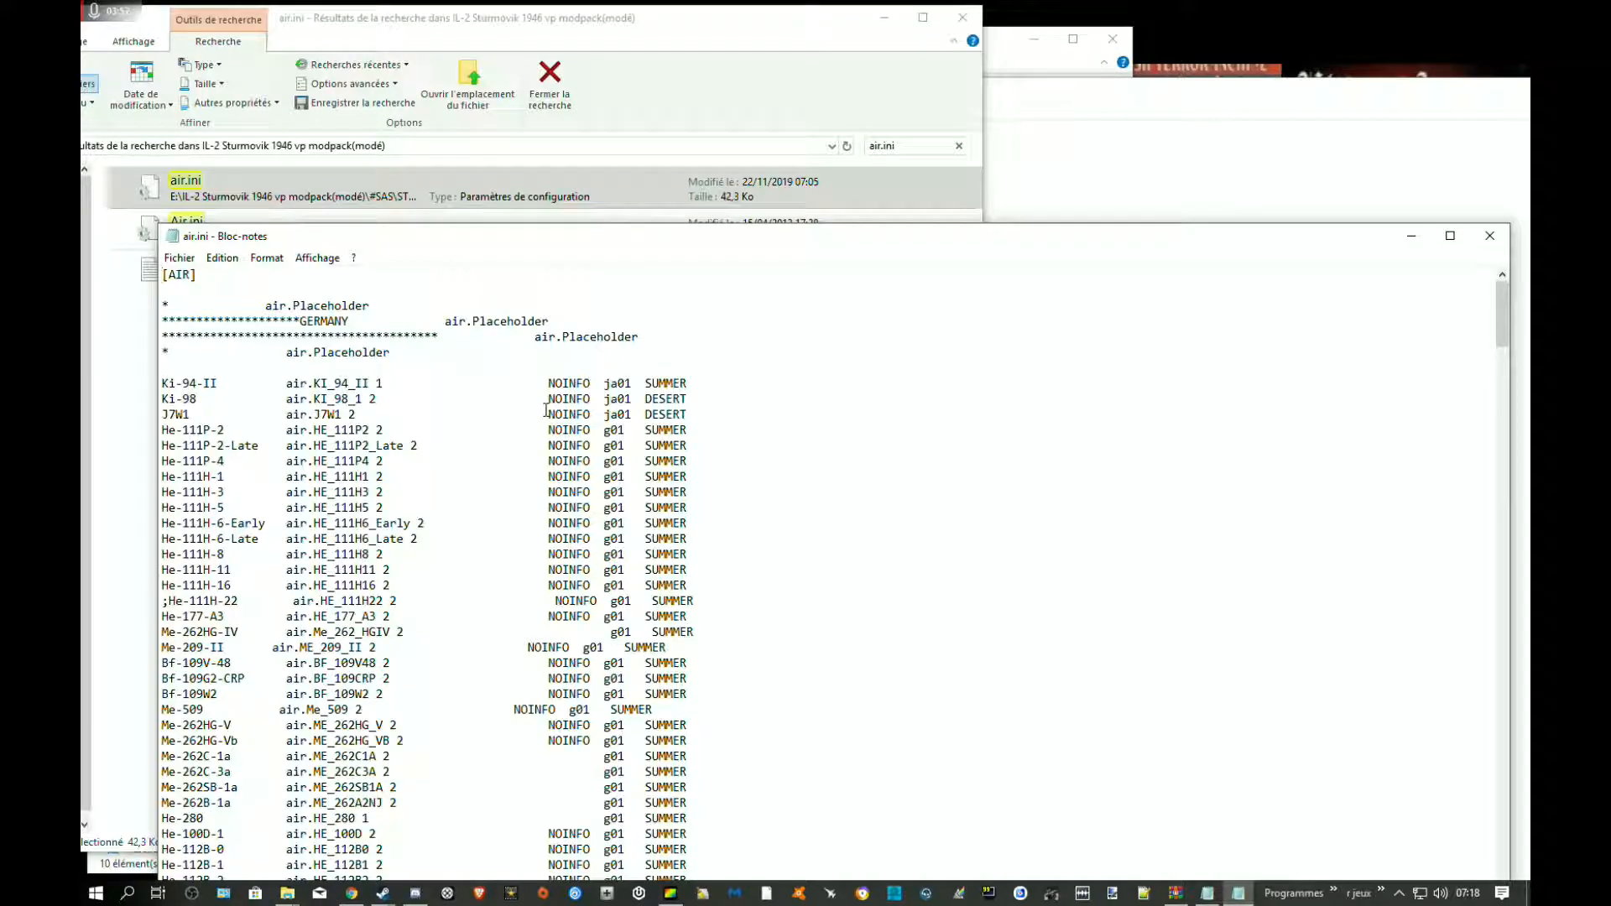
# Paste the copied J9N2-Kikka_Kai line into the blank line above the Ki-94-II entry in air.ini
pyautogui.scroll(-9, 508, 433)
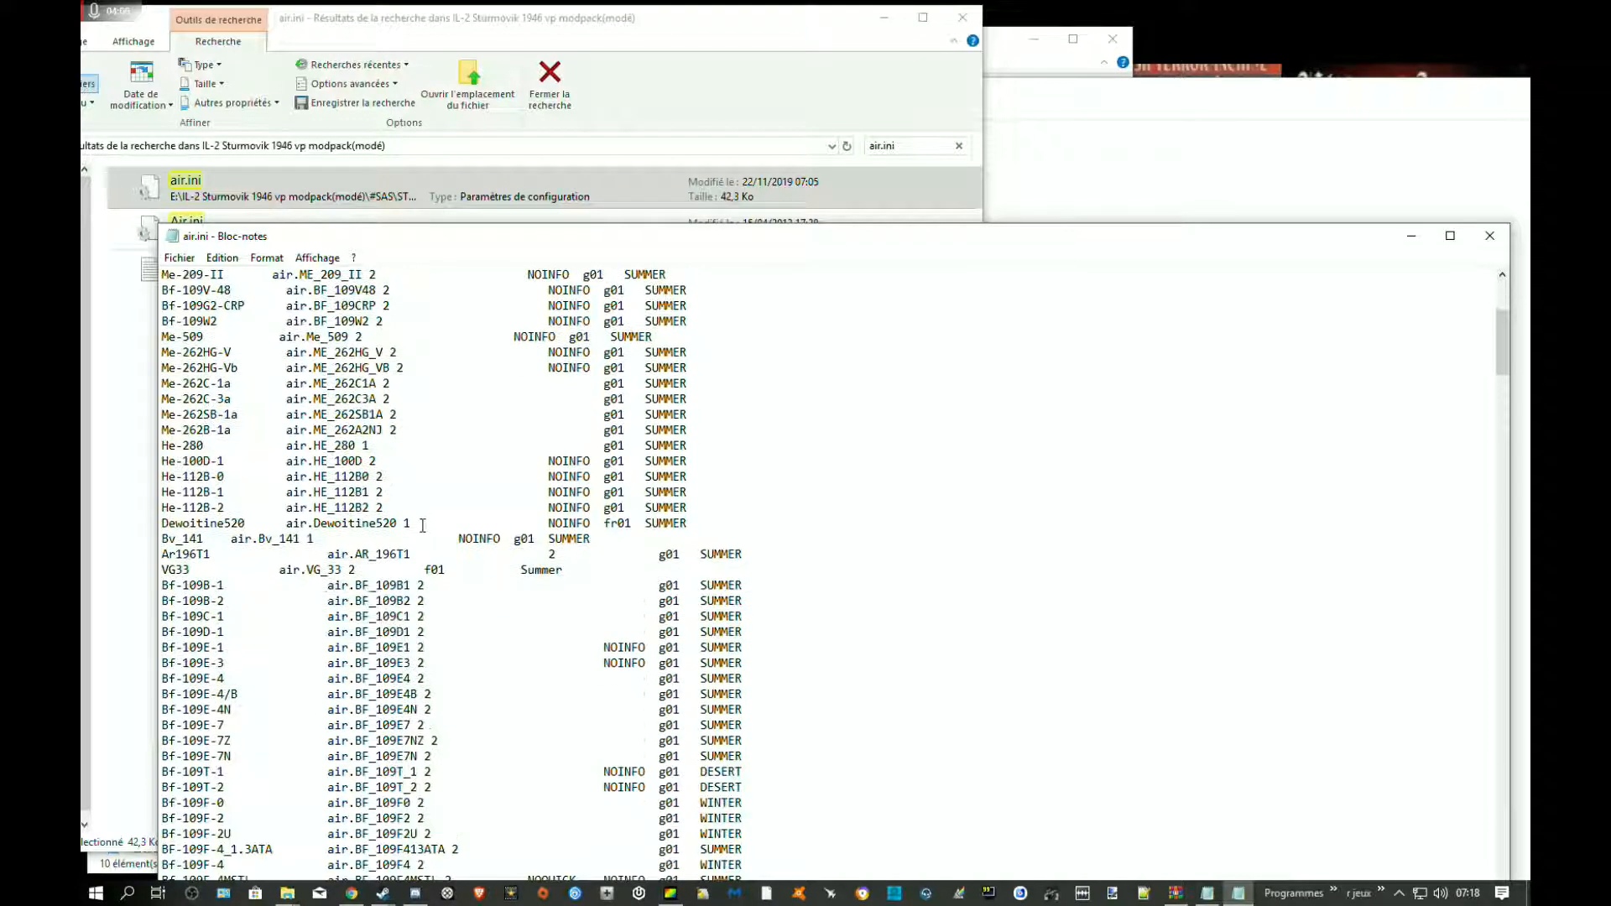
pyautogui.moveTo(881, 527); pyautogui.dragTo(180, 369)
pyautogui.scroll(9, 197, 379)
pyautogui.click(181, 371)
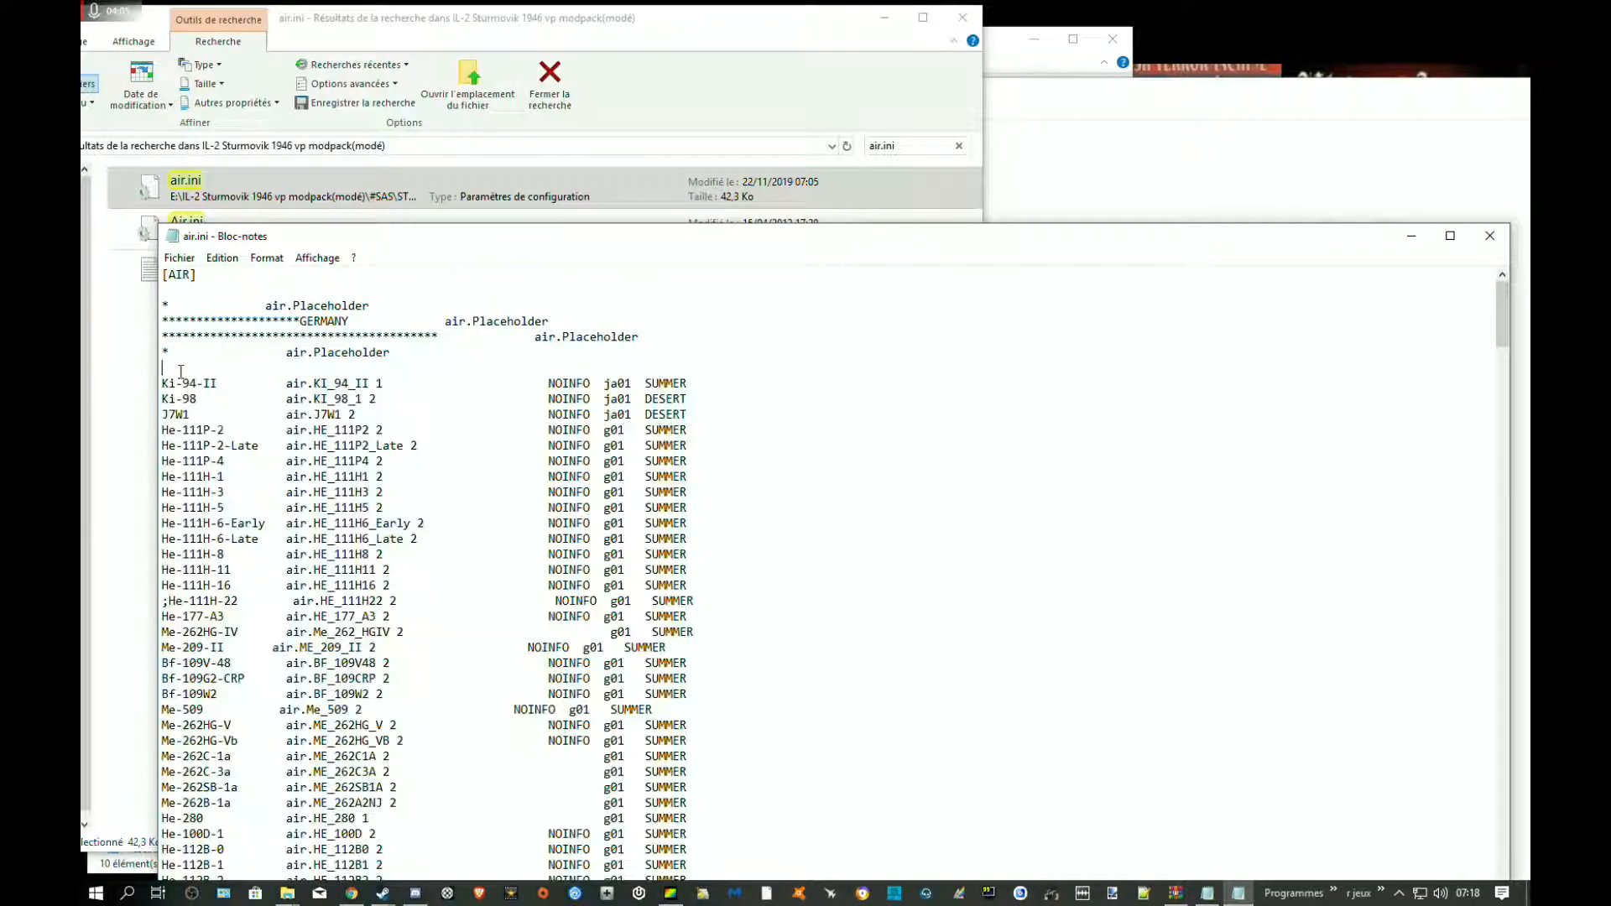
pyautogui.hotkey('ctrl', 'v')
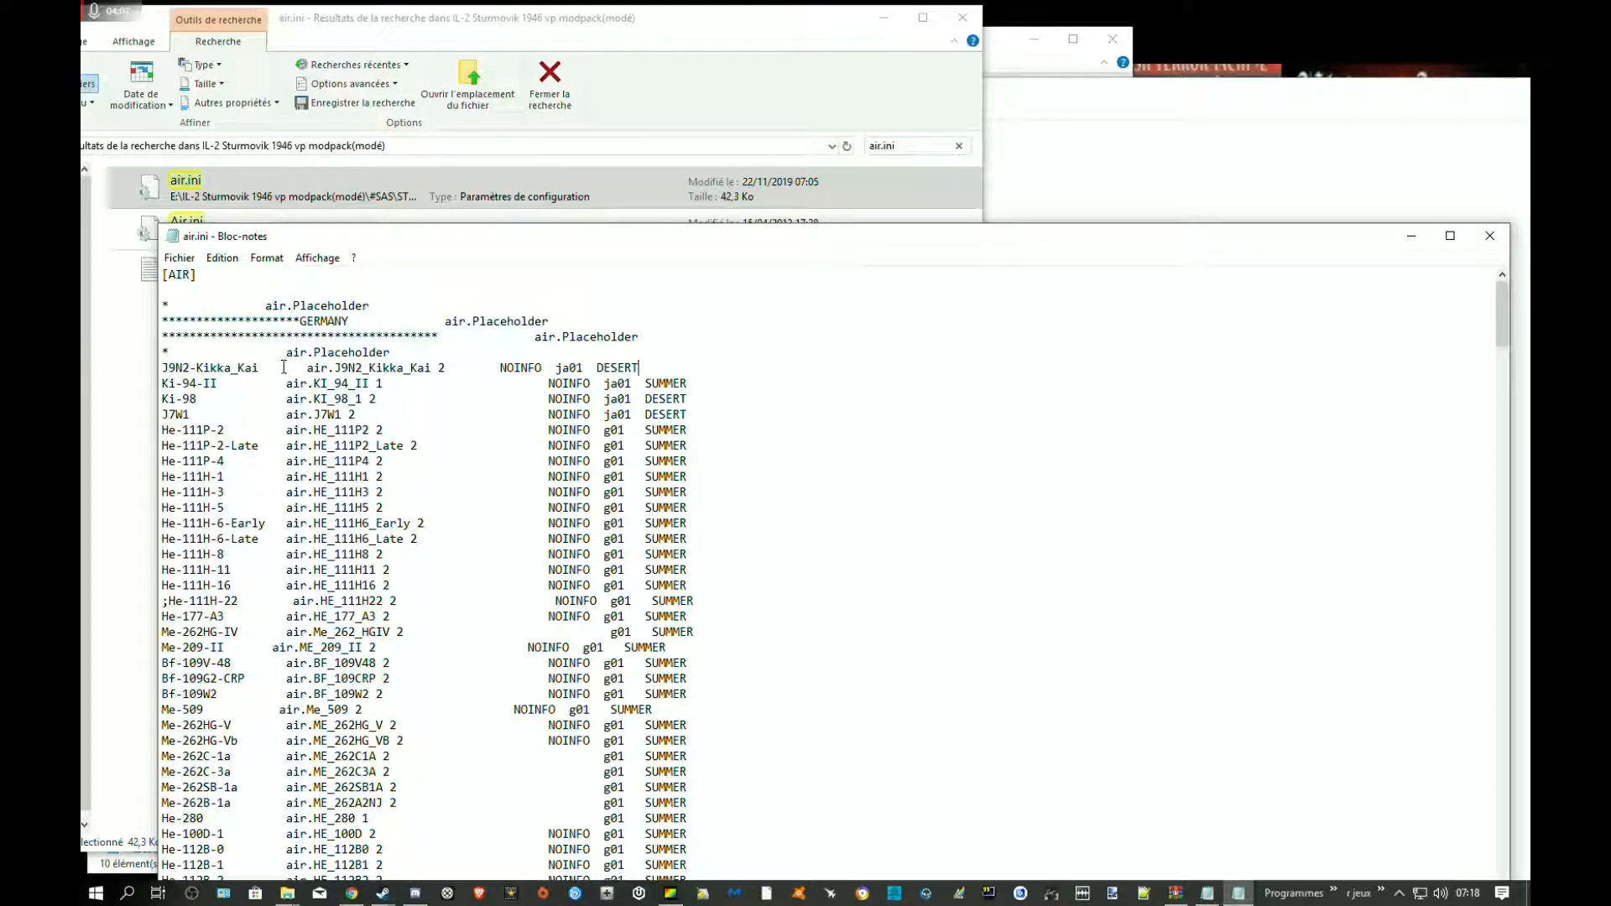
# Adjust the spacing of the J9N2-Kikka_Kai line so its air. and NOINFO columns align with the entries below
pyautogui.press('BackSpace')
pyautogui.press('BackSpace')
pyautogui.press('BackSpace')
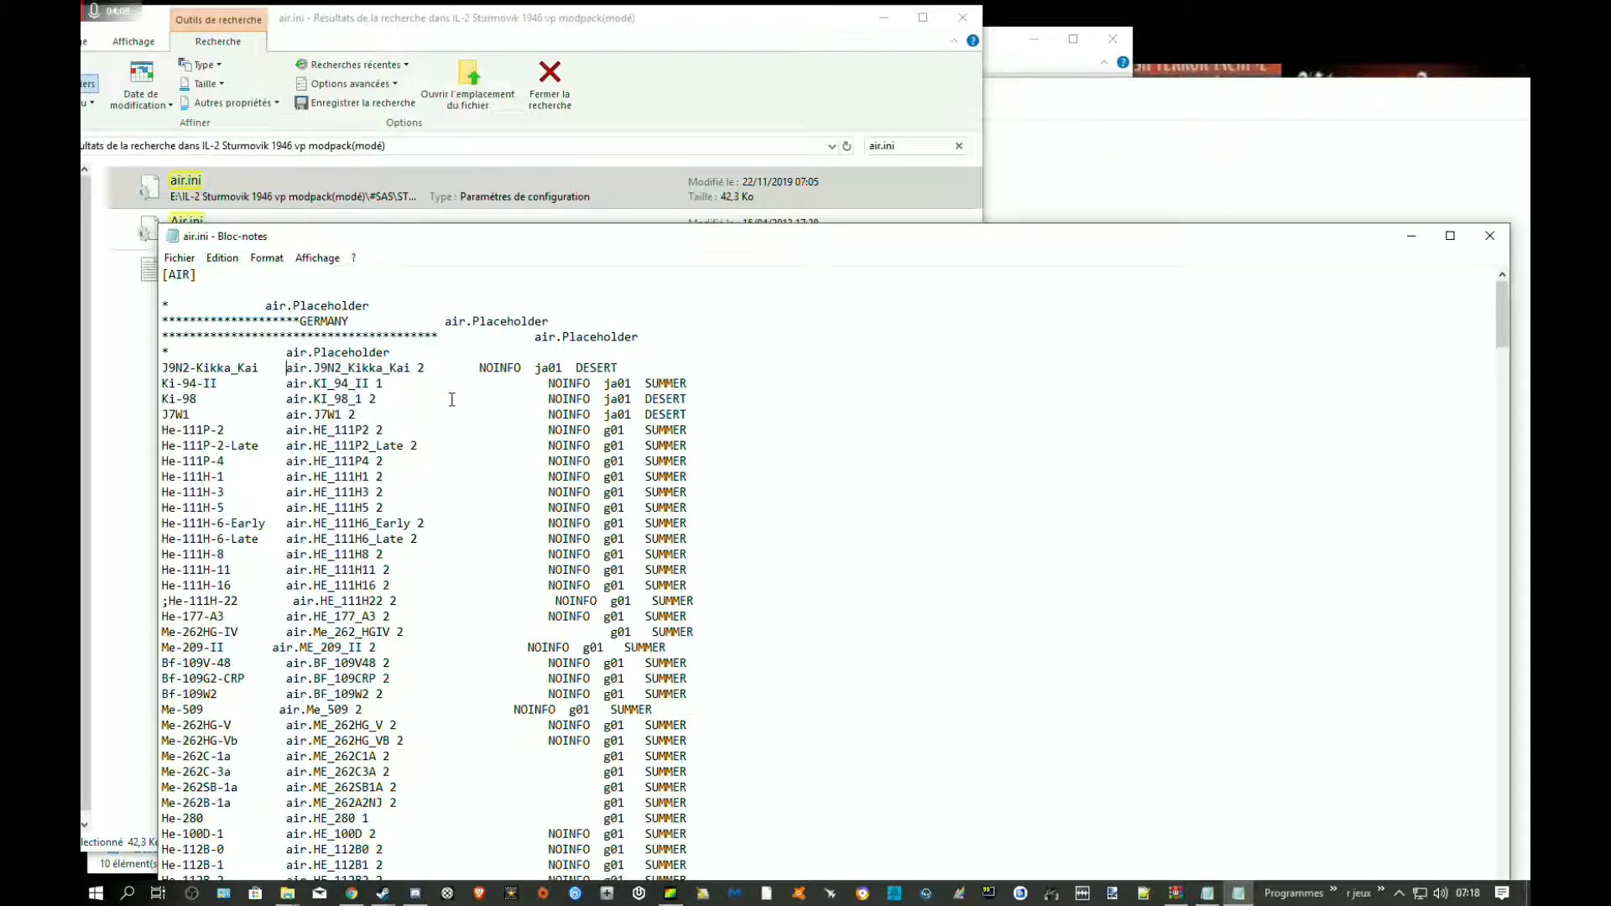
pyautogui.click(480, 367)
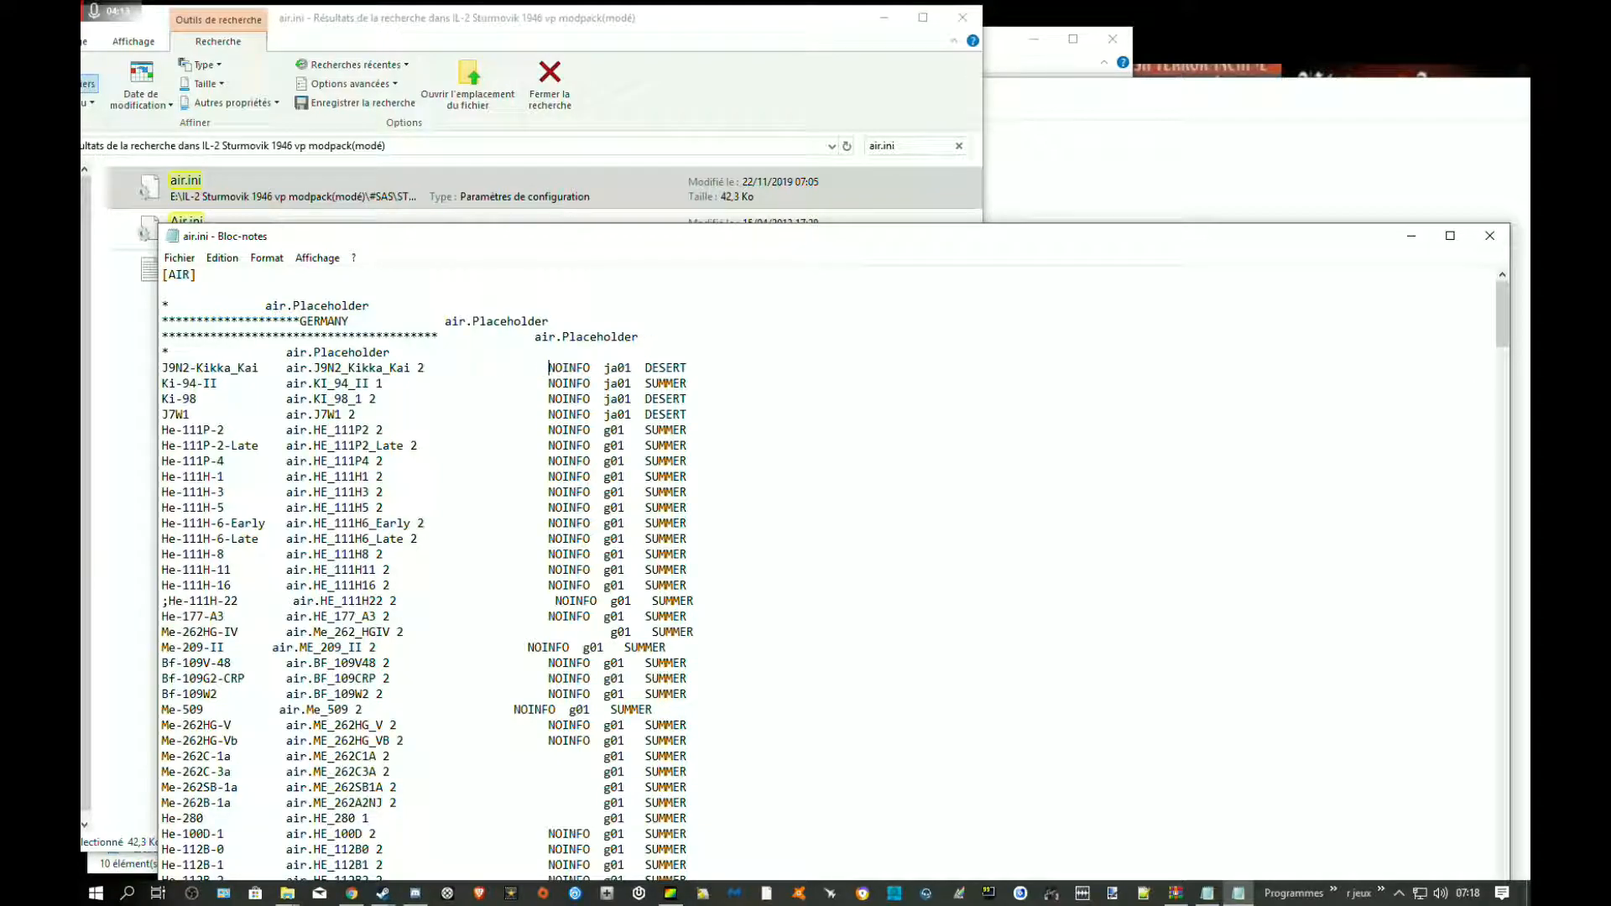
pyautogui.scroll(-3, 503, 461)
pyautogui.scroll(3, 522, 491)
pyautogui.moveTo(738, 406)
pyautogui.mouseDown()
pyautogui.moveTo(554, 385)
pyautogui.moveTo(159, 386)
pyautogui.moveTo(147, 403)
pyautogui.moveTo(709, 428)
pyautogui.moveTo(710, 404)
pyautogui.mouseUp()
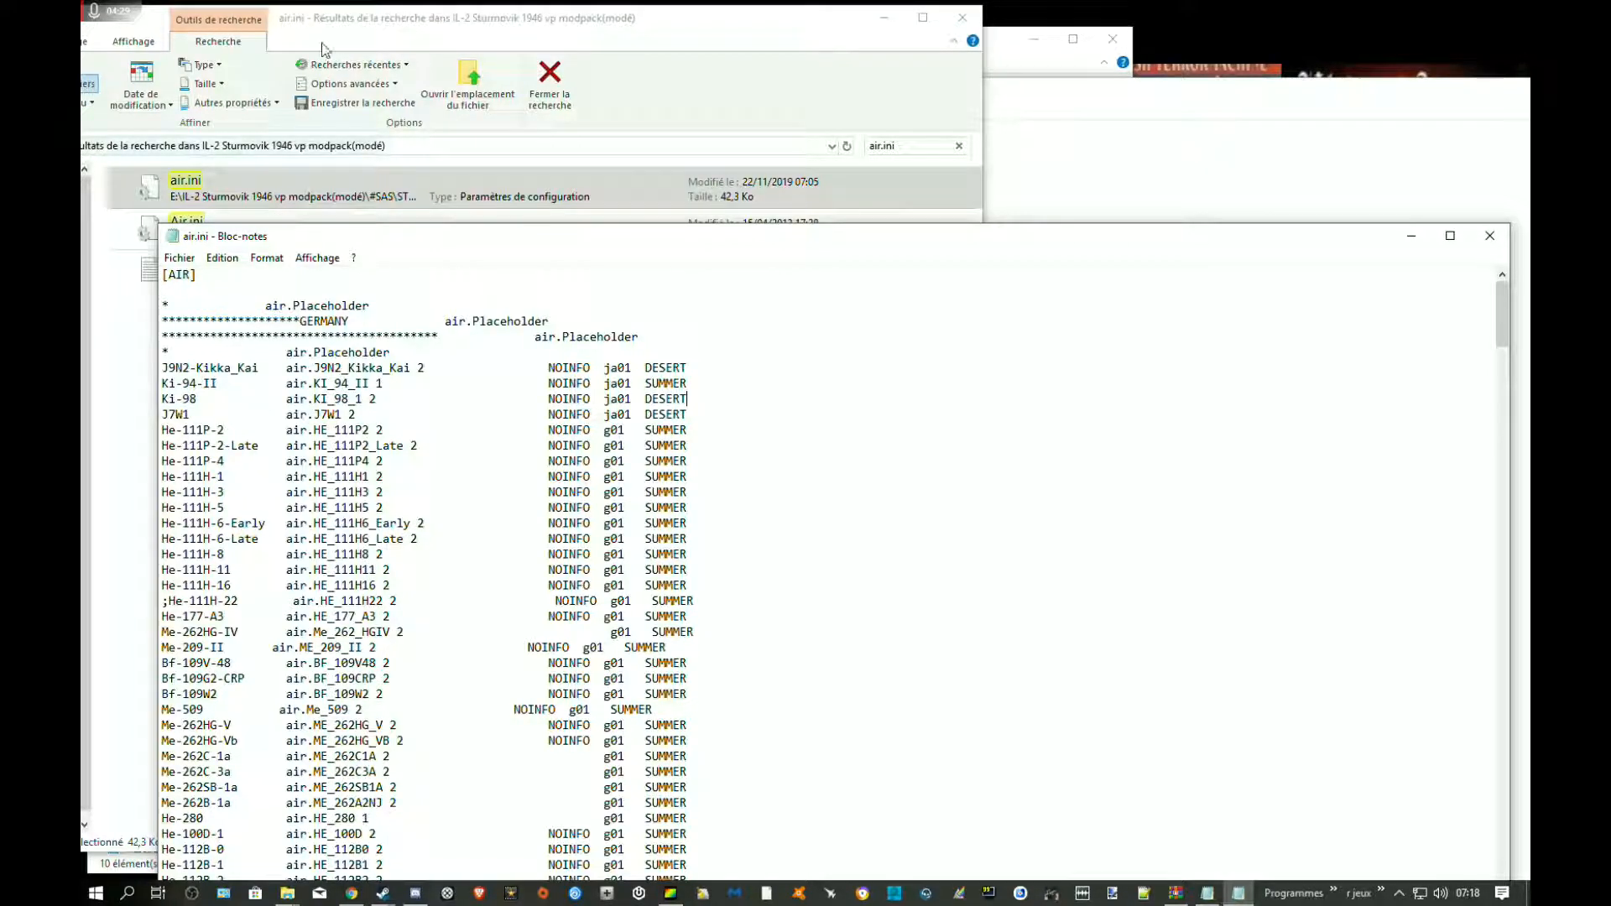
pyautogui.moveTo(583, 369); pyautogui.dragTo(535, 372)
pyautogui.click(549, 384)
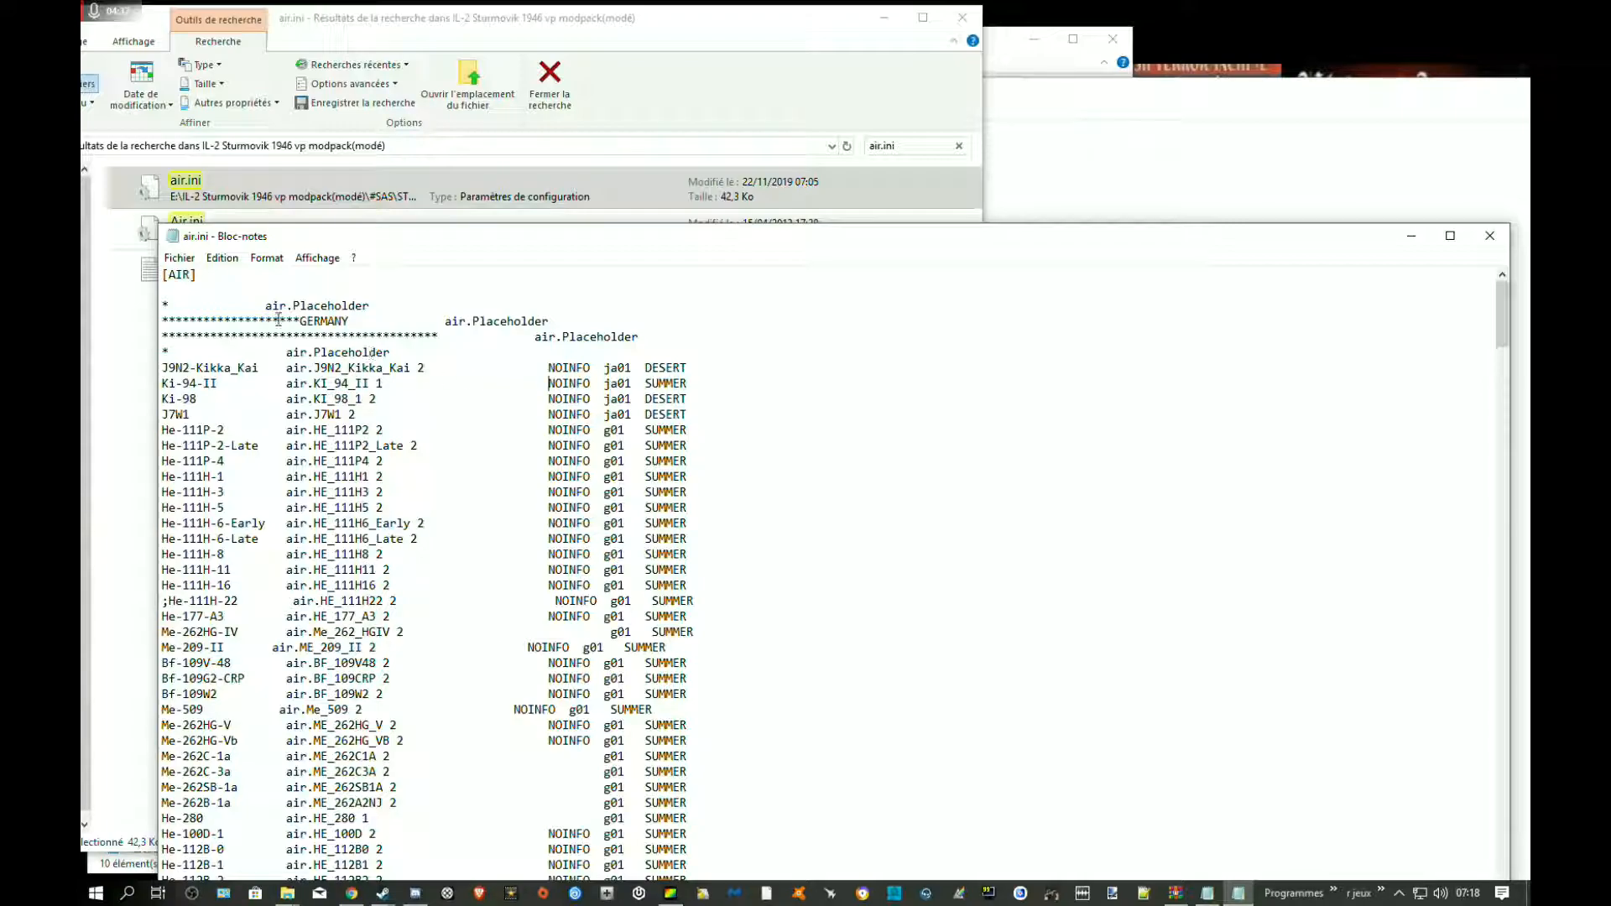
# Save air.ini and close it
pyautogui.click(180, 259)
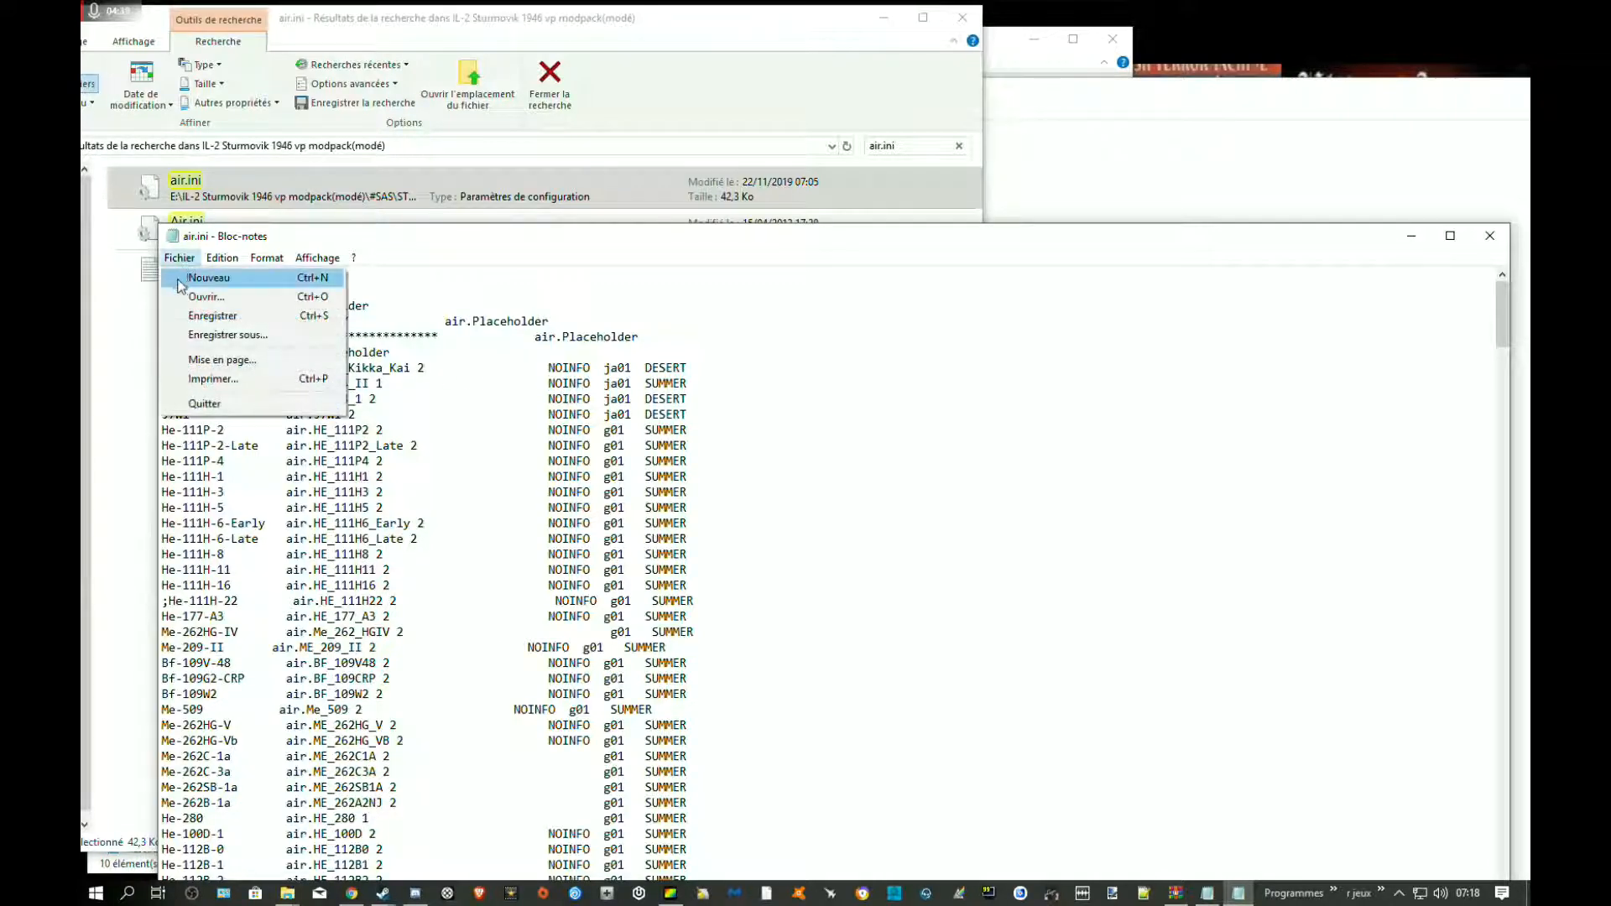
pyautogui.click(212, 315)
pyautogui.click(1489, 236)
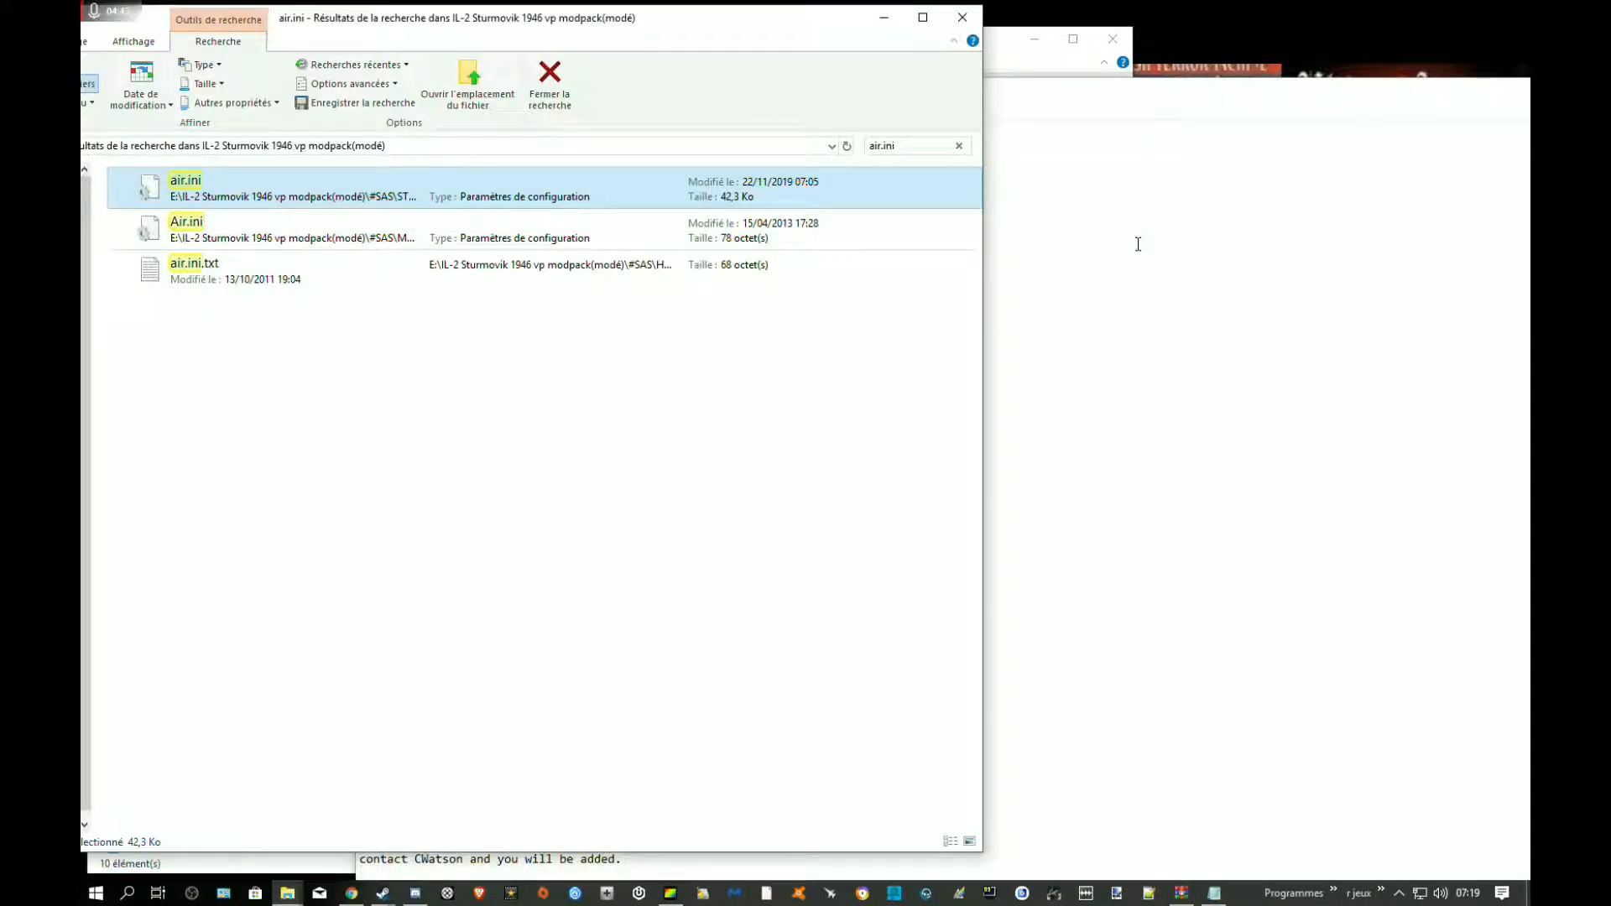
# Copy the J9N2-Kikka_Kai block under WEAPONS_RU.PROPERTIES in the mod's text file, from its first # line through the .none entry
pyautogui.click(1138, 244)
pyautogui.moveTo(698, 289); pyautogui.dragTo(359, 283)
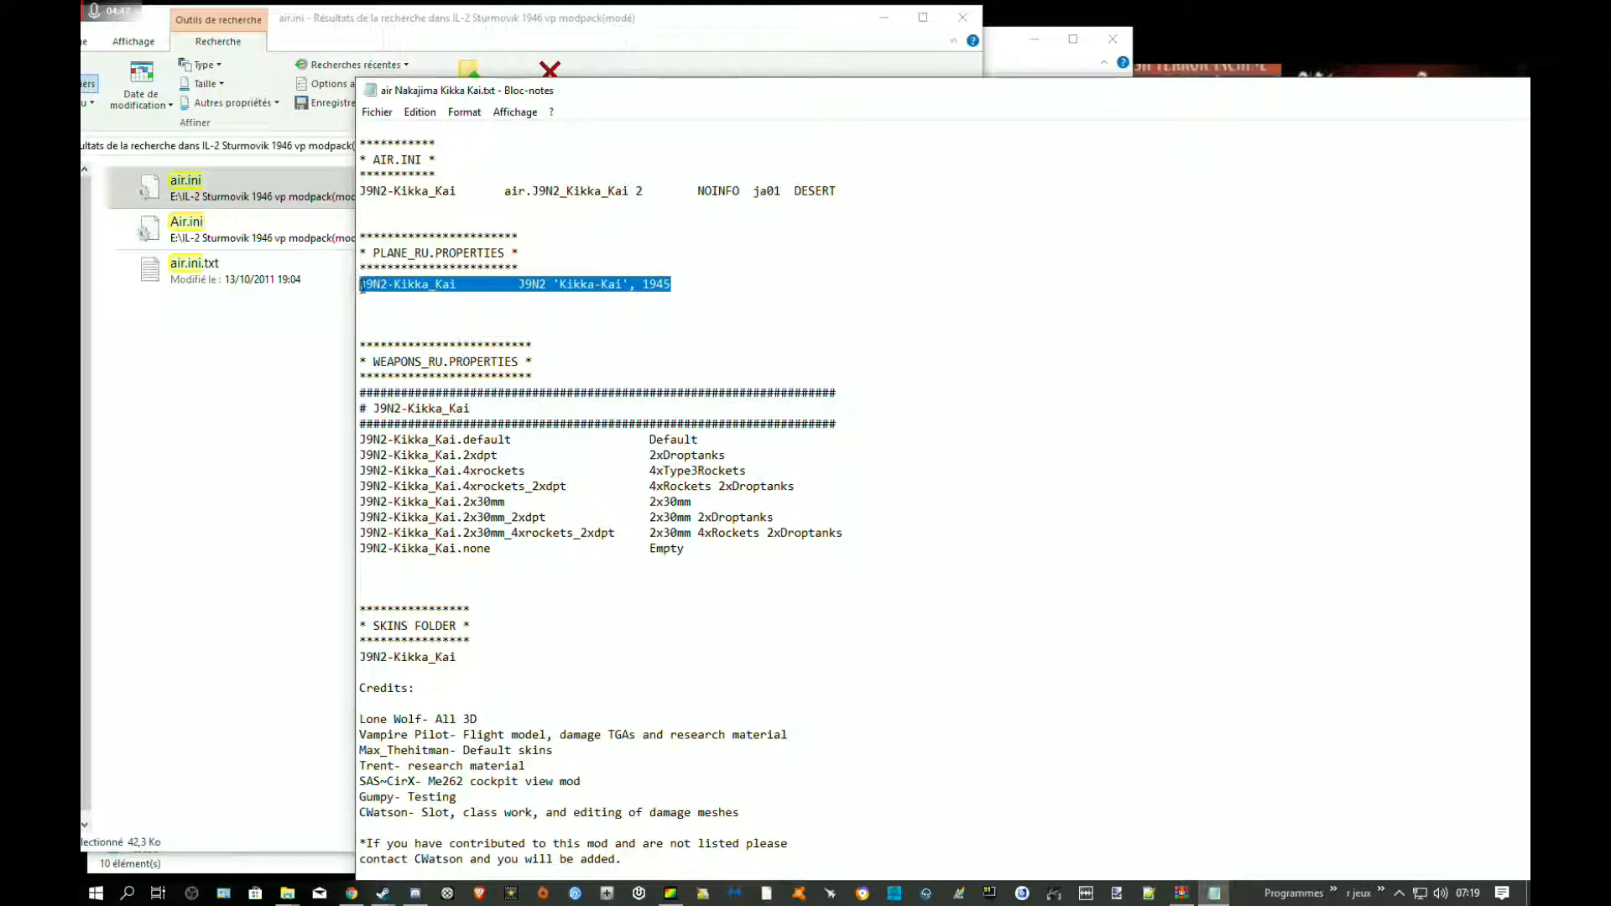
pyautogui.click(554, 298)
pyautogui.moveTo(753, 556); pyautogui.dragTo(358, 391)
pyautogui.rightClick(436, 389)
pyautogui.click(491, 450)
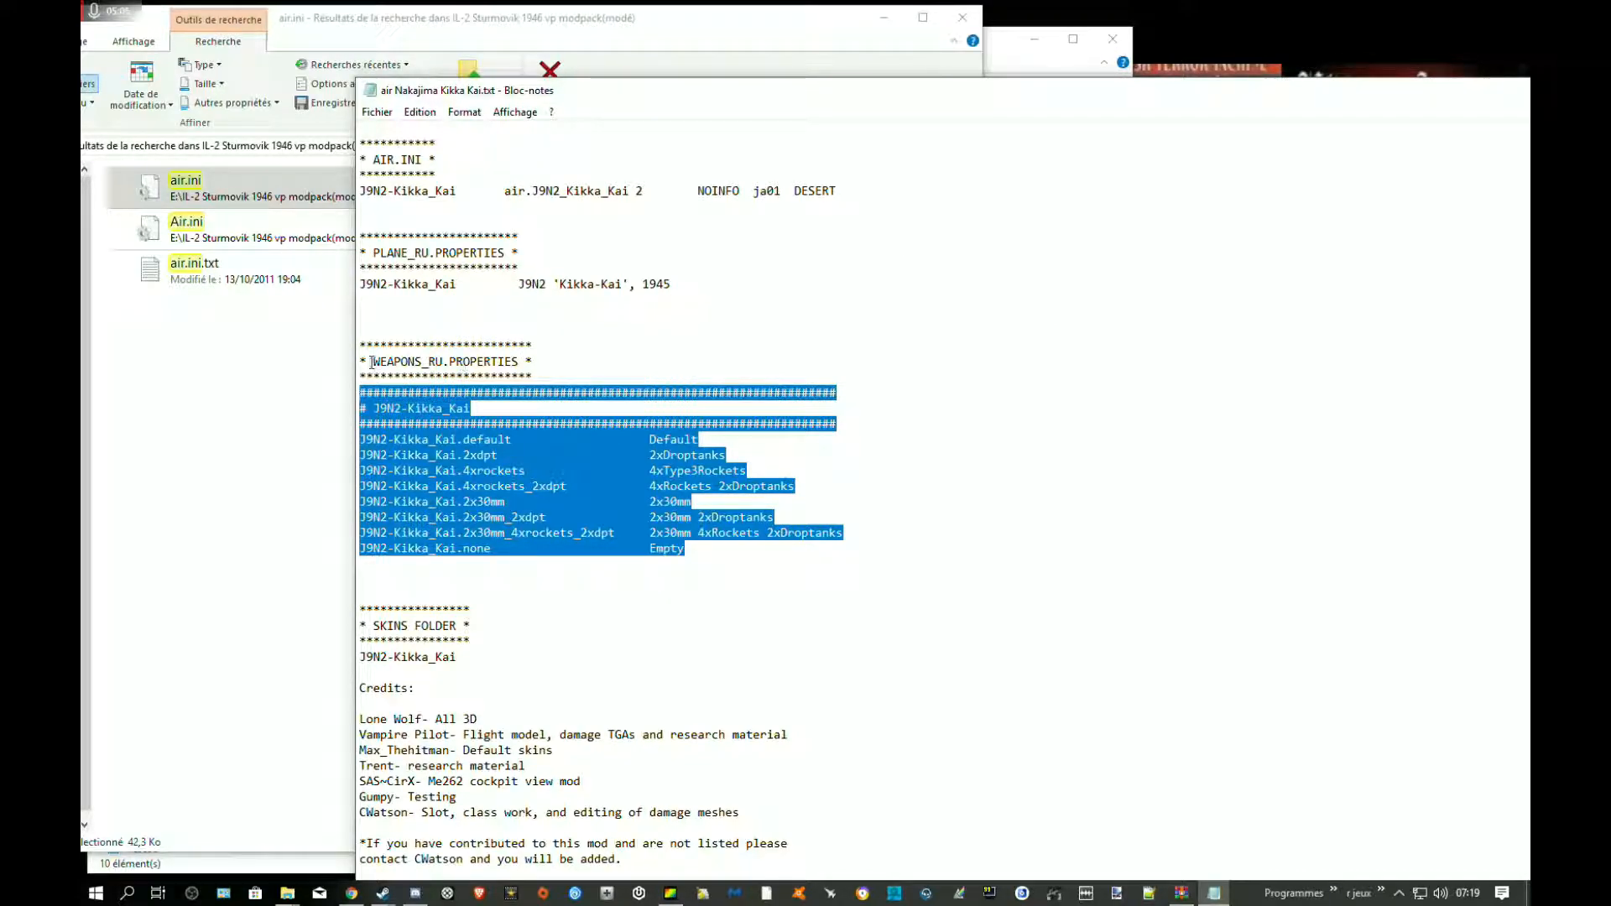
# Search the modpack folder for "weapon prop" and open the weapons.properties file located under #SAS
pyautogui.click(240, 382)
pyautogui.hotkey('ctrl', 'f')
pyautogui.write('weapon pro')
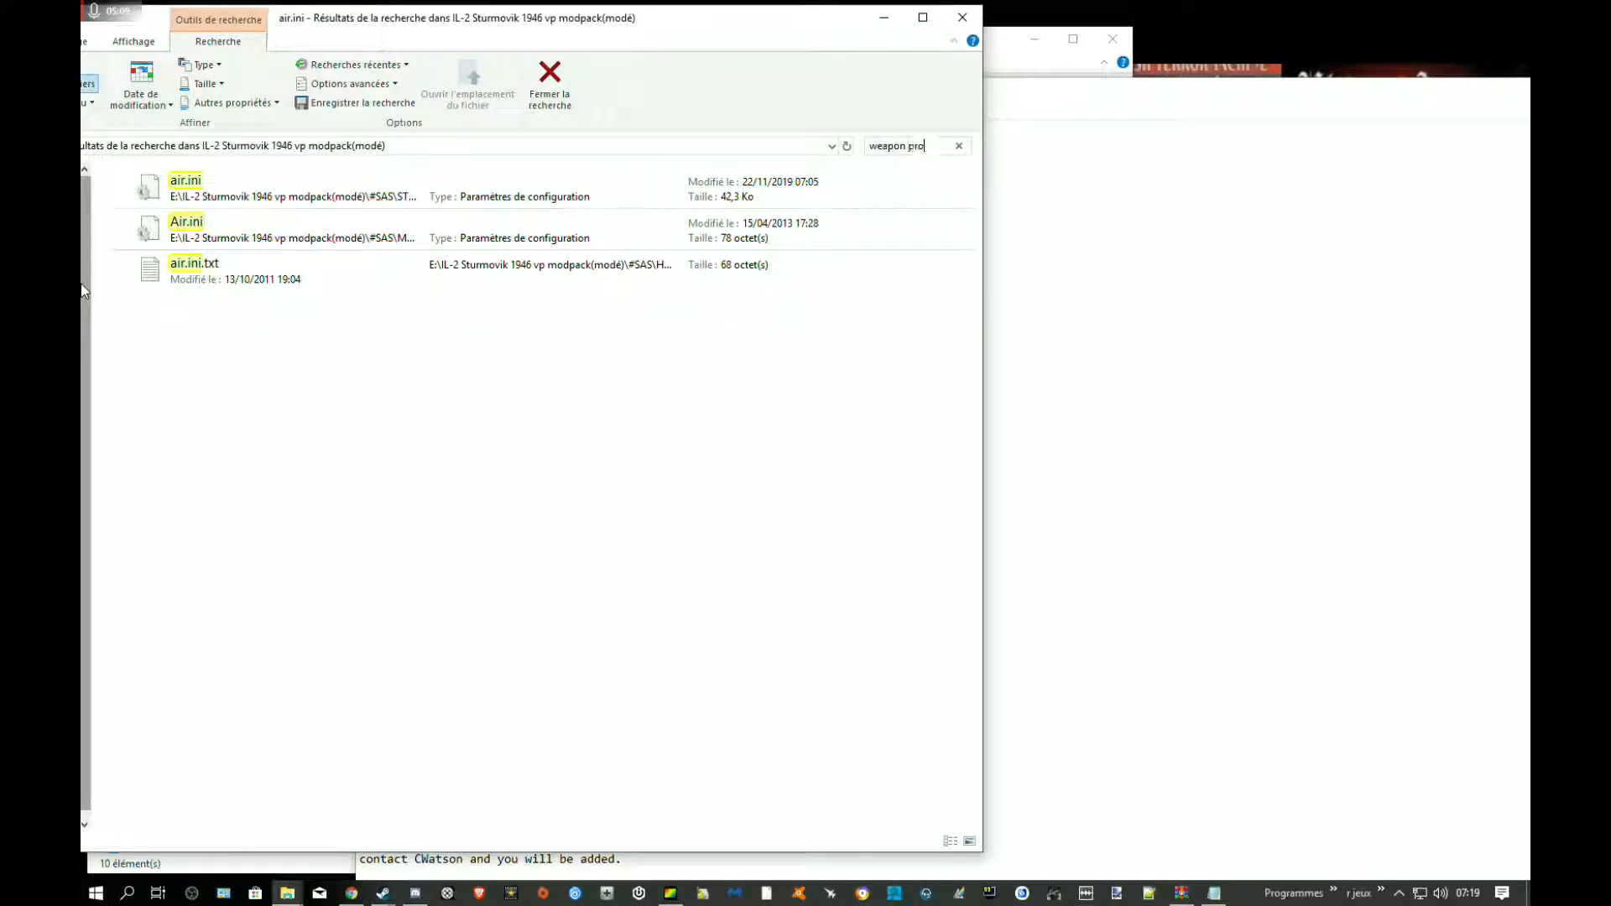
pyautogui.write('p')
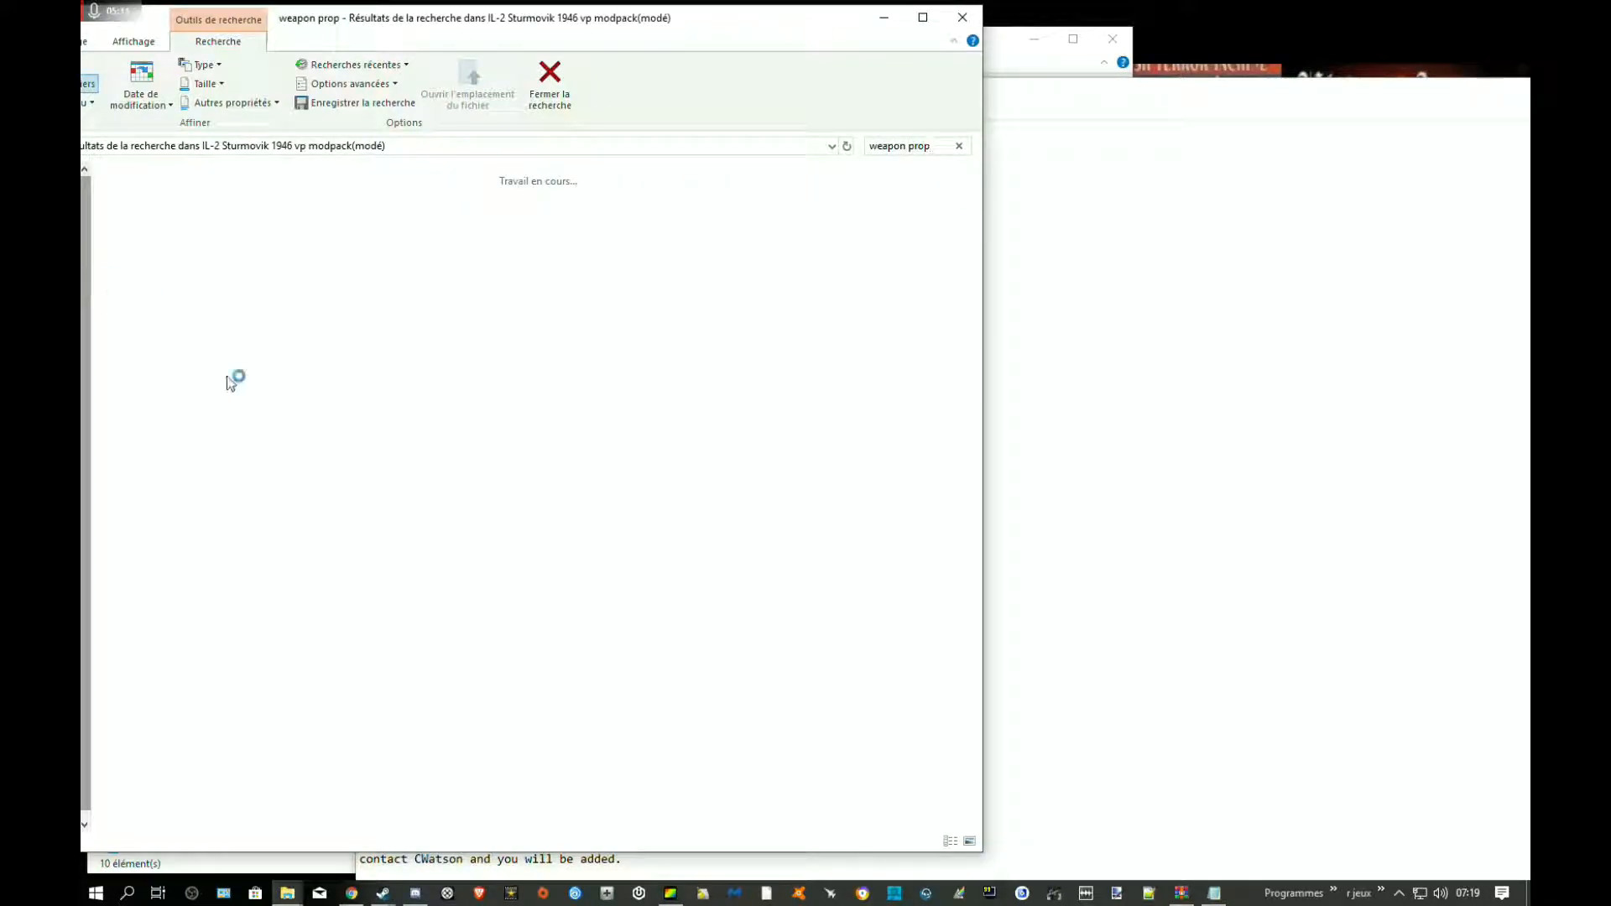
pyautogui.click(317, 189)
pyautogui.doubleClick(316, 186)
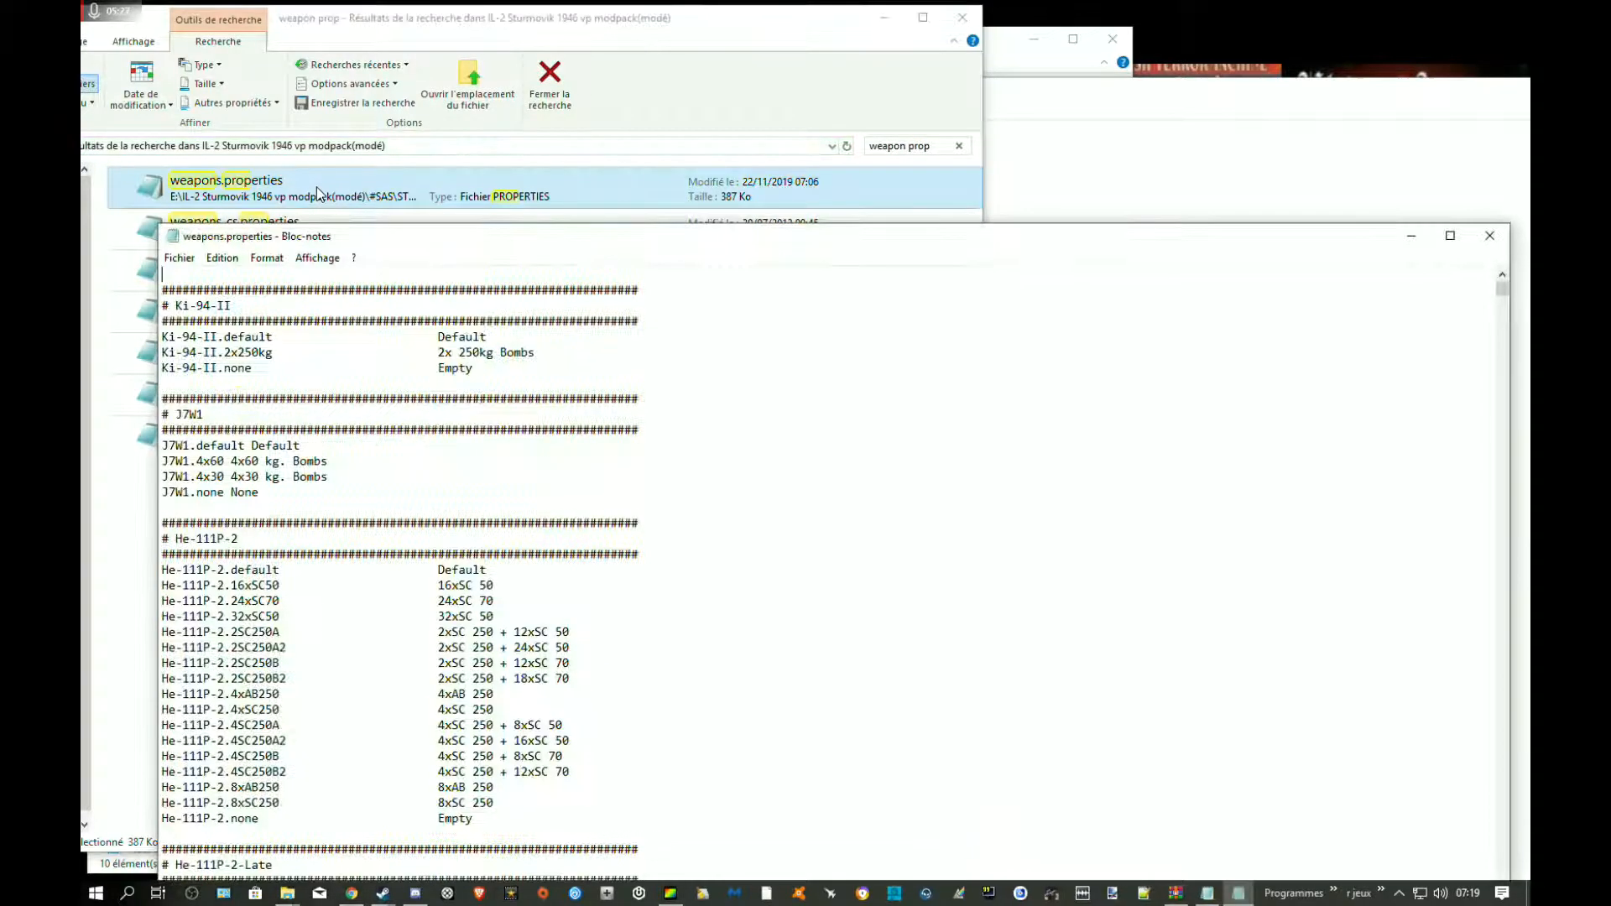
# Paste the J9N2-Kikka_Kai weapons block at the start of weapons.properties, with a blank line separating it from the Ki-94-II section
pyautogui.click(265, 257)
pyautogui.click(265, 256)
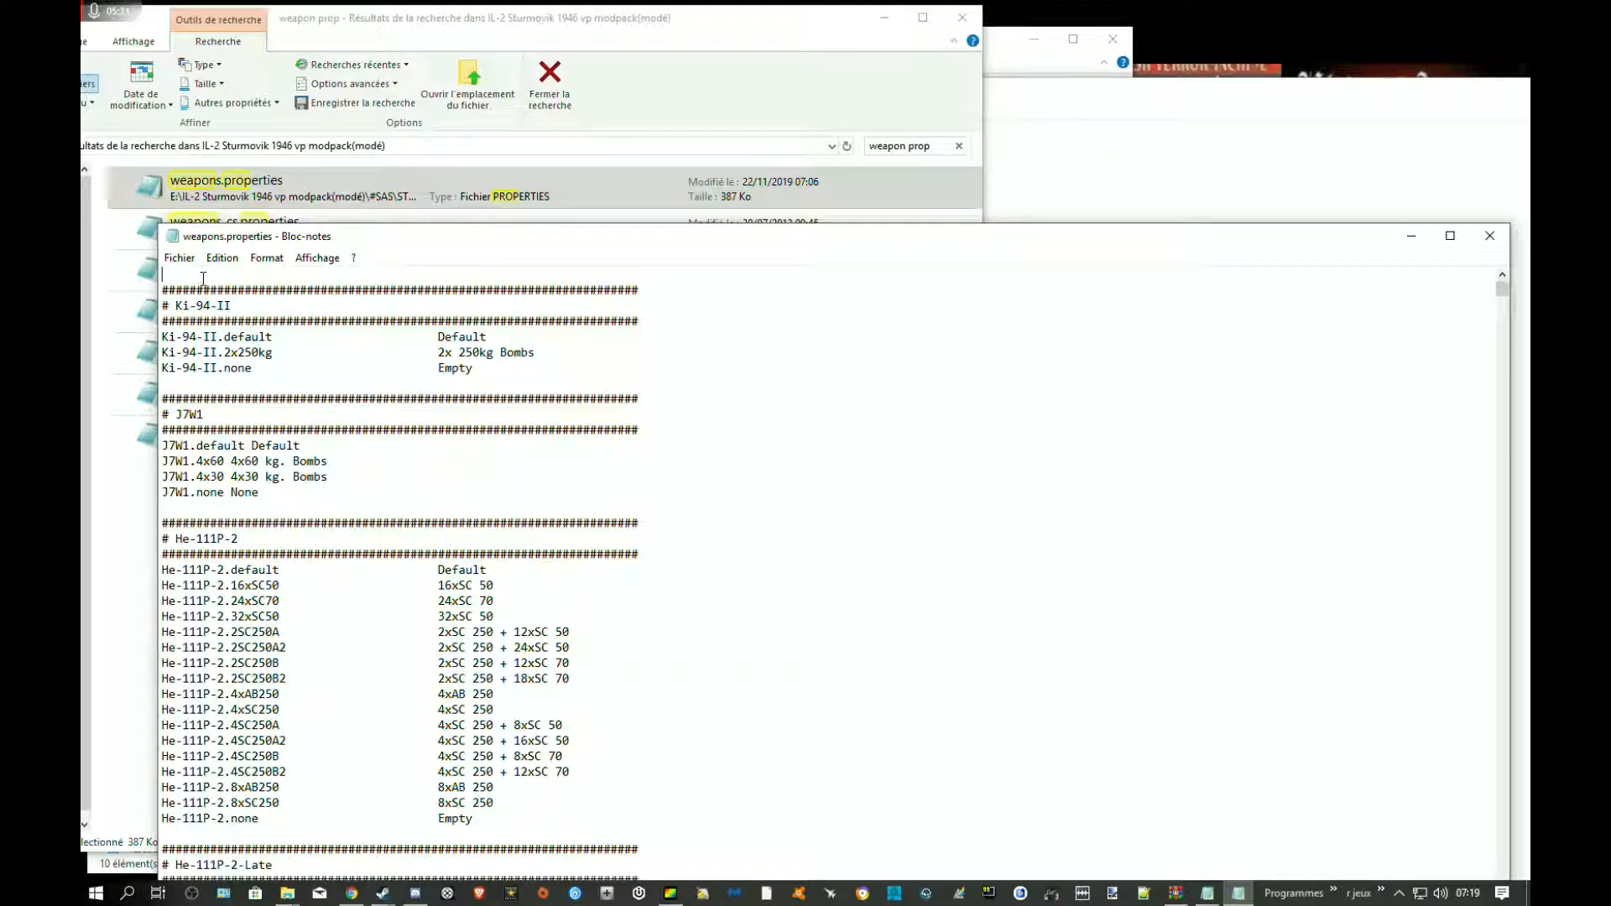
pyautogui.moveTo(258, 238); pyautogui.dragTo(112, 471)
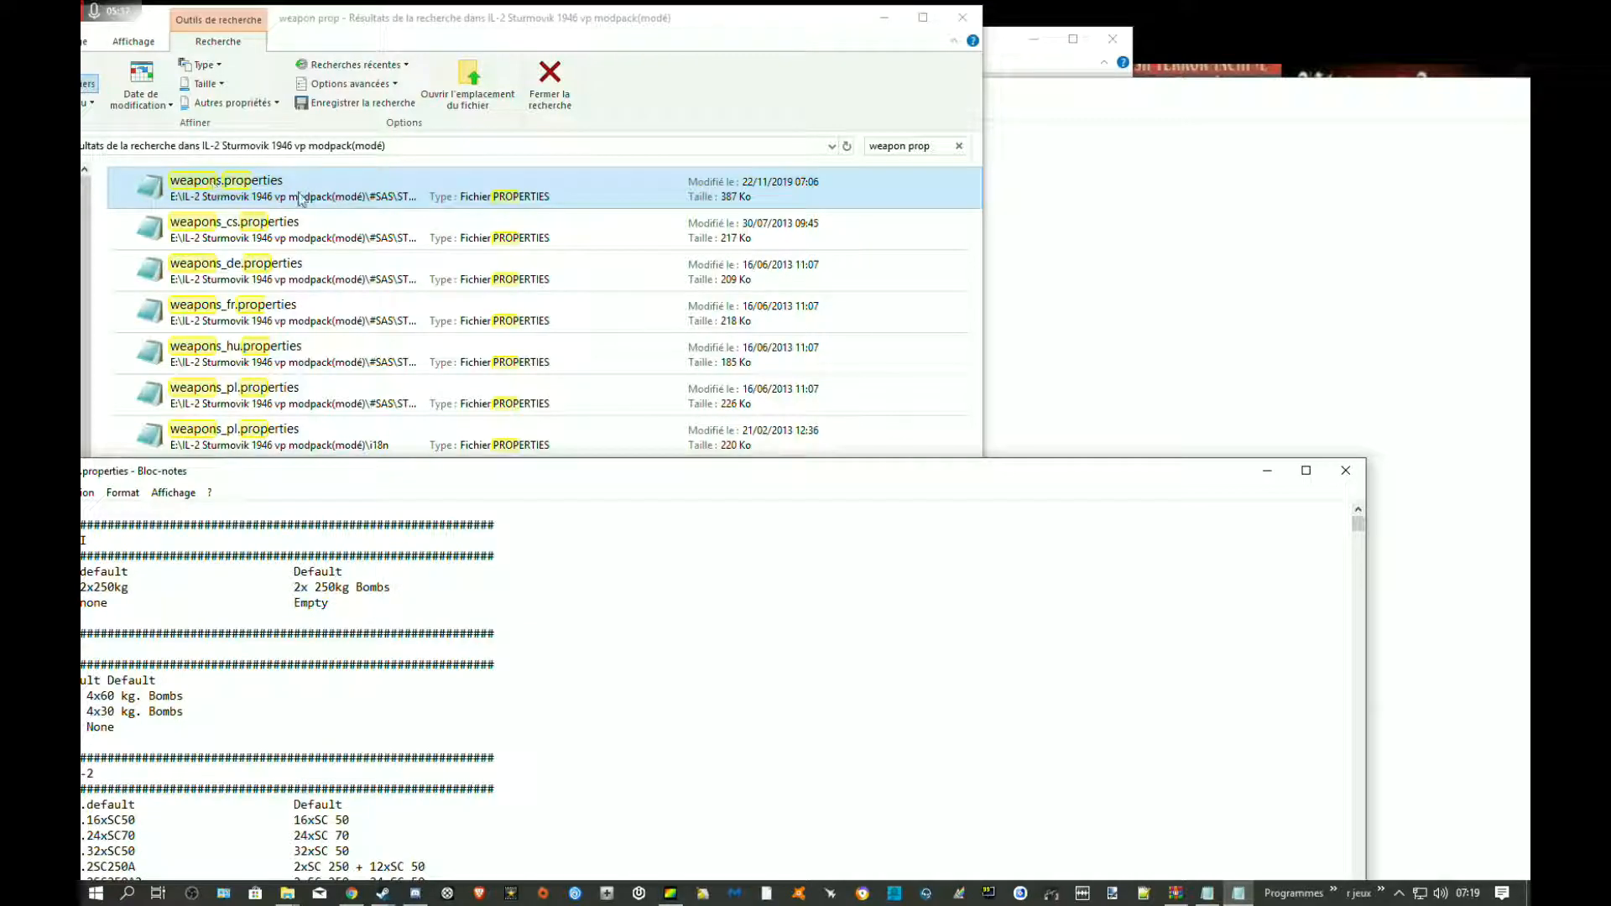
pyautogui.doubleClick(133, 180)
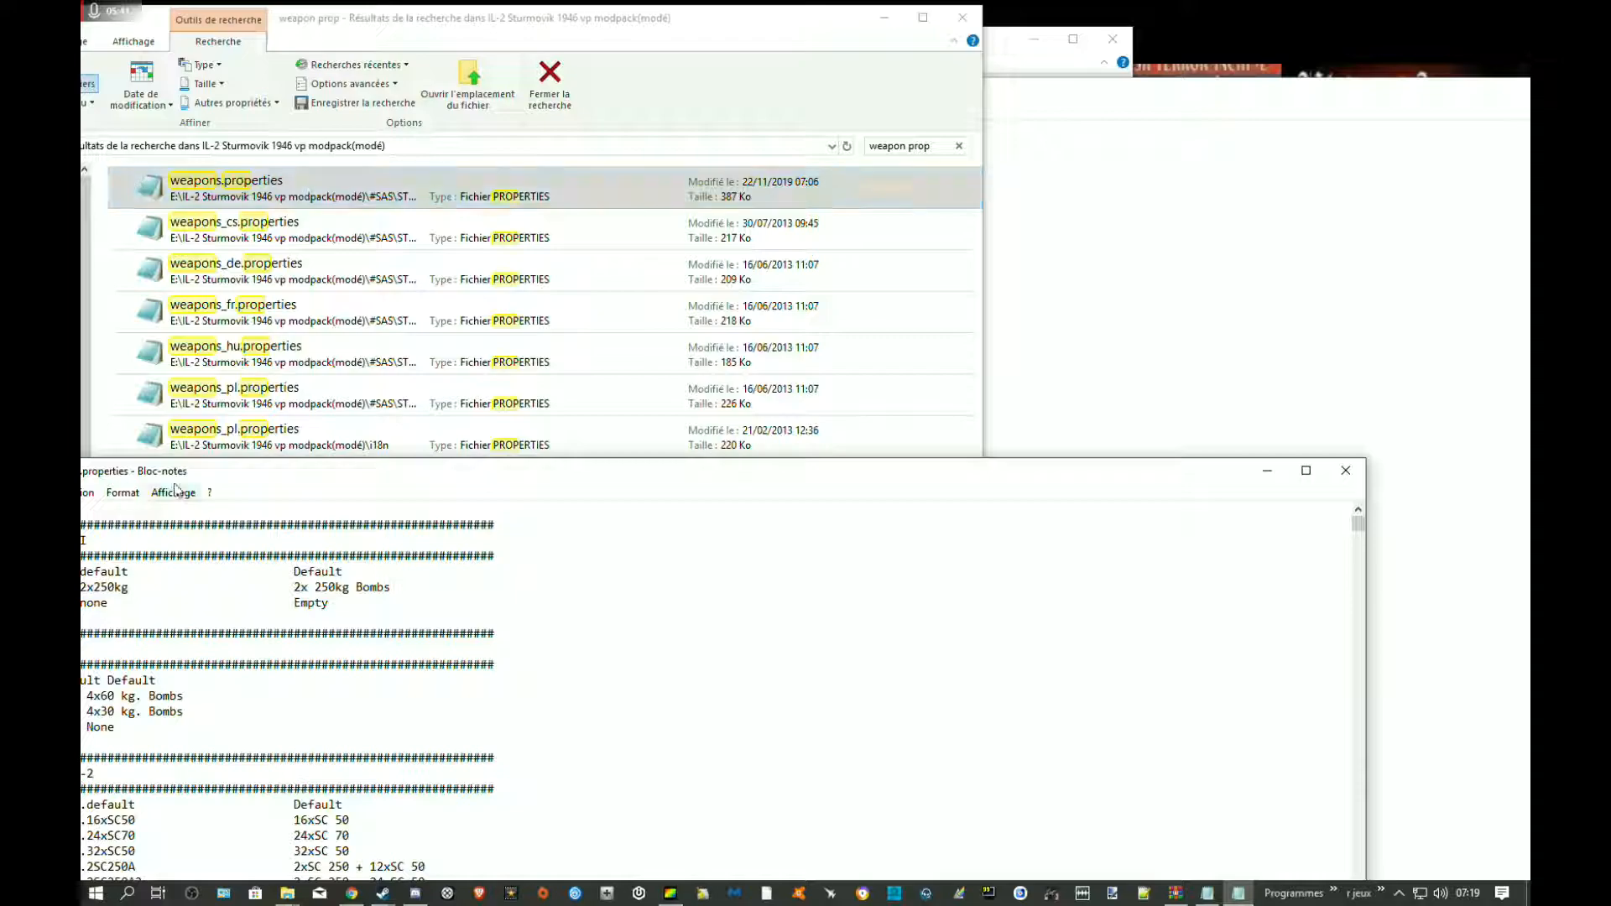
pyautogui.hotkey('ctrl', 'v')
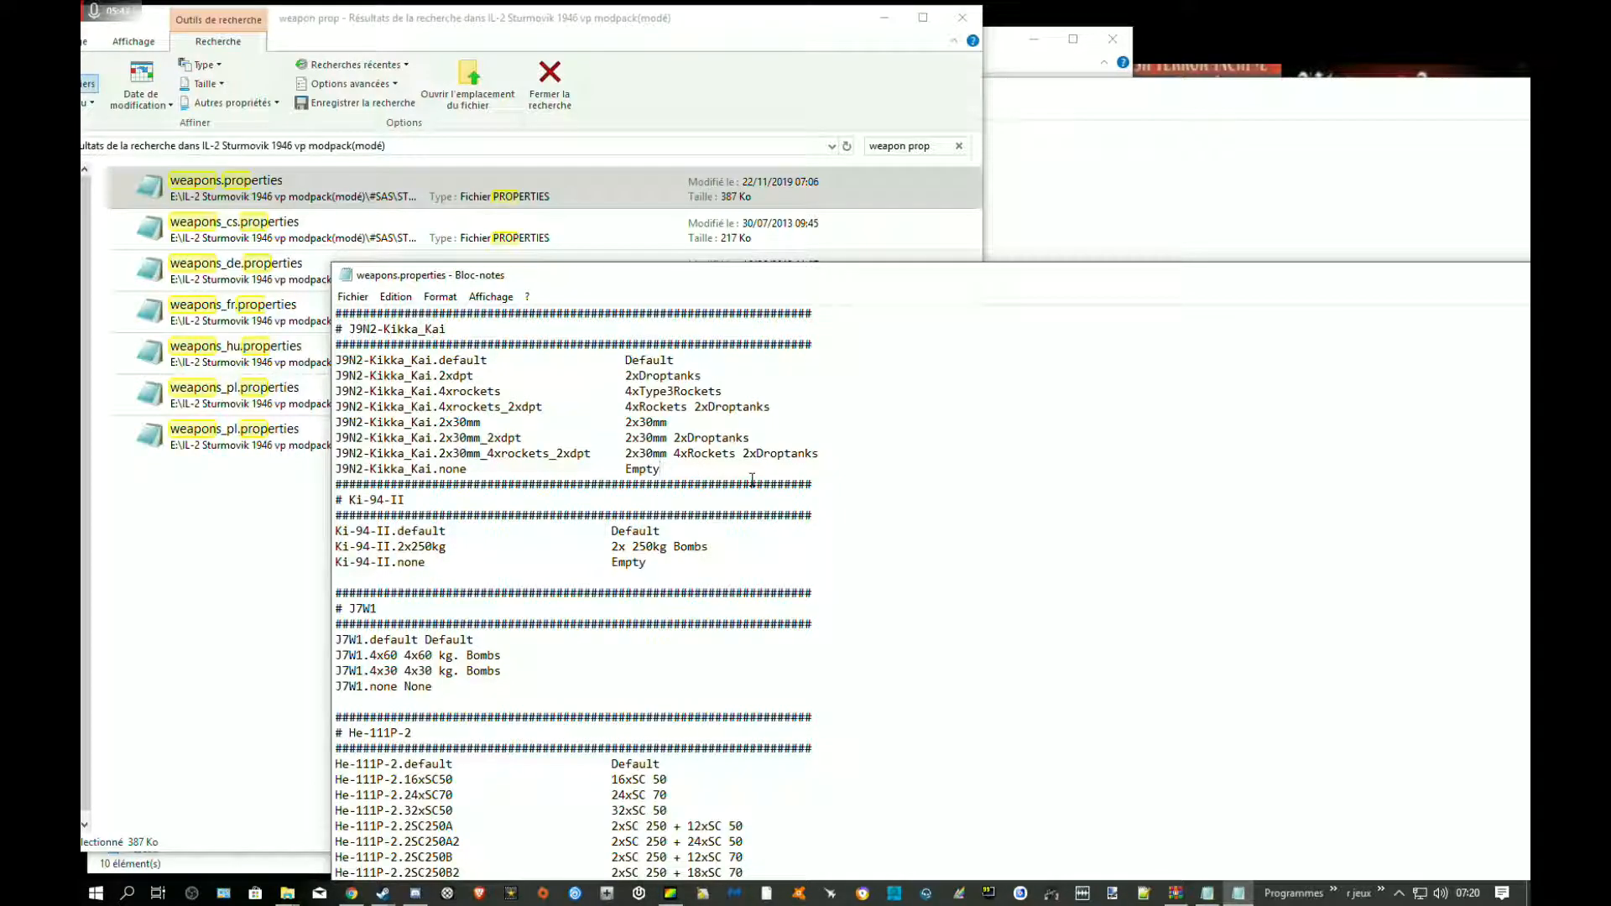
pyautogui.press('Return')
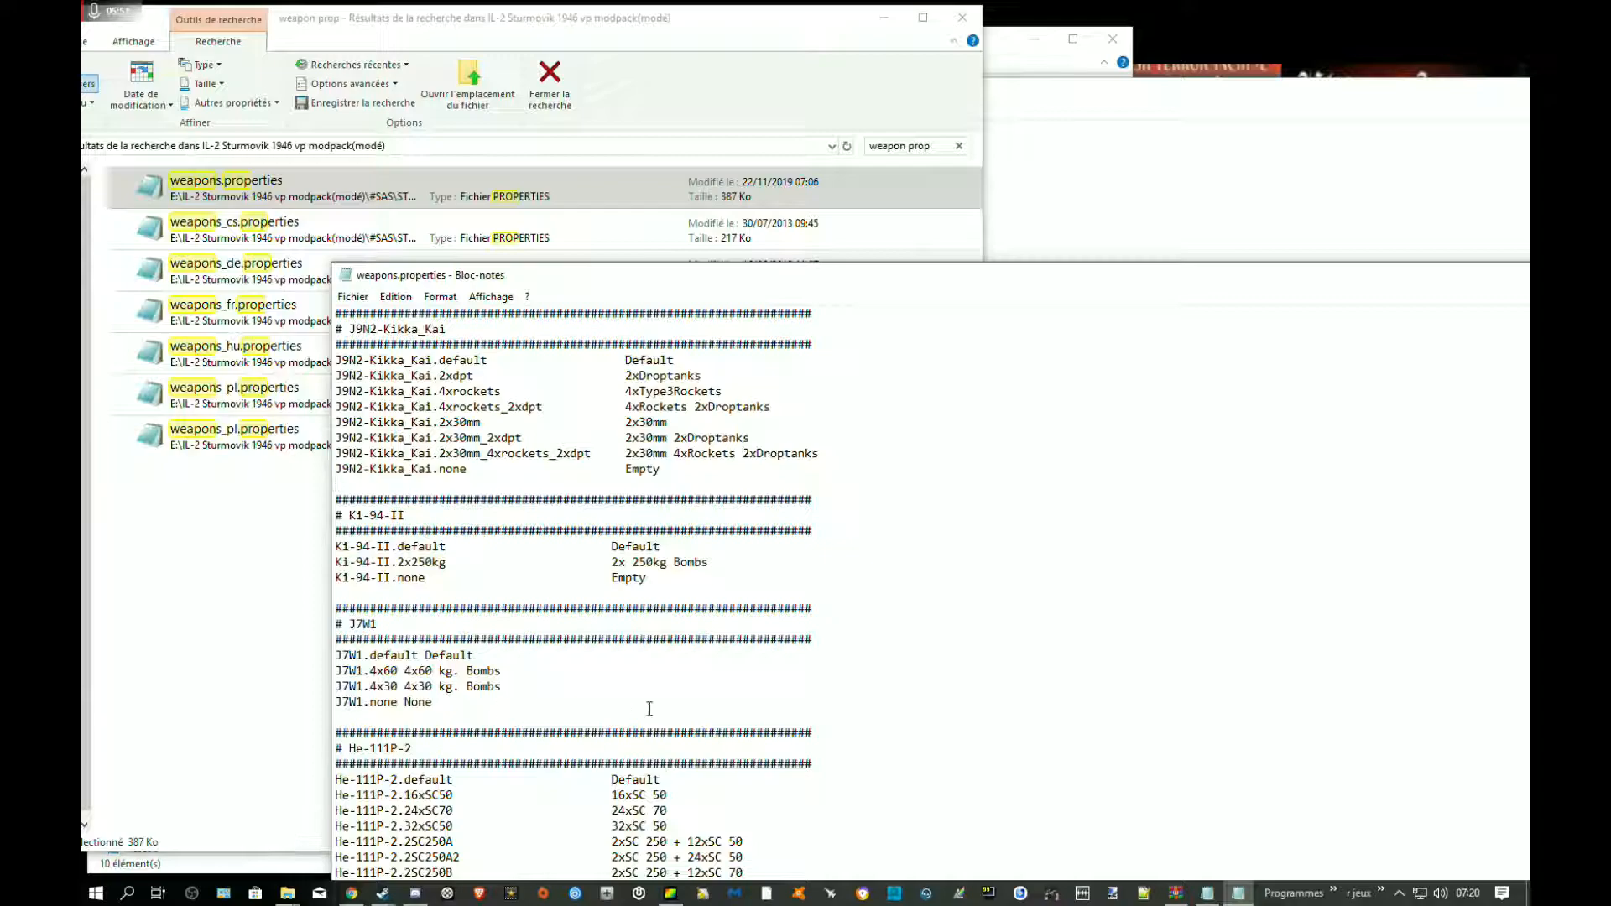
# Save weapons.properties and close it
pyautogui.click(352, 298)
pyautogui.click(393, 356)
pyautogui.moveTo(943, 282); pyautogui.dragTo(319, 282)
pyautogui.click(956, 291)
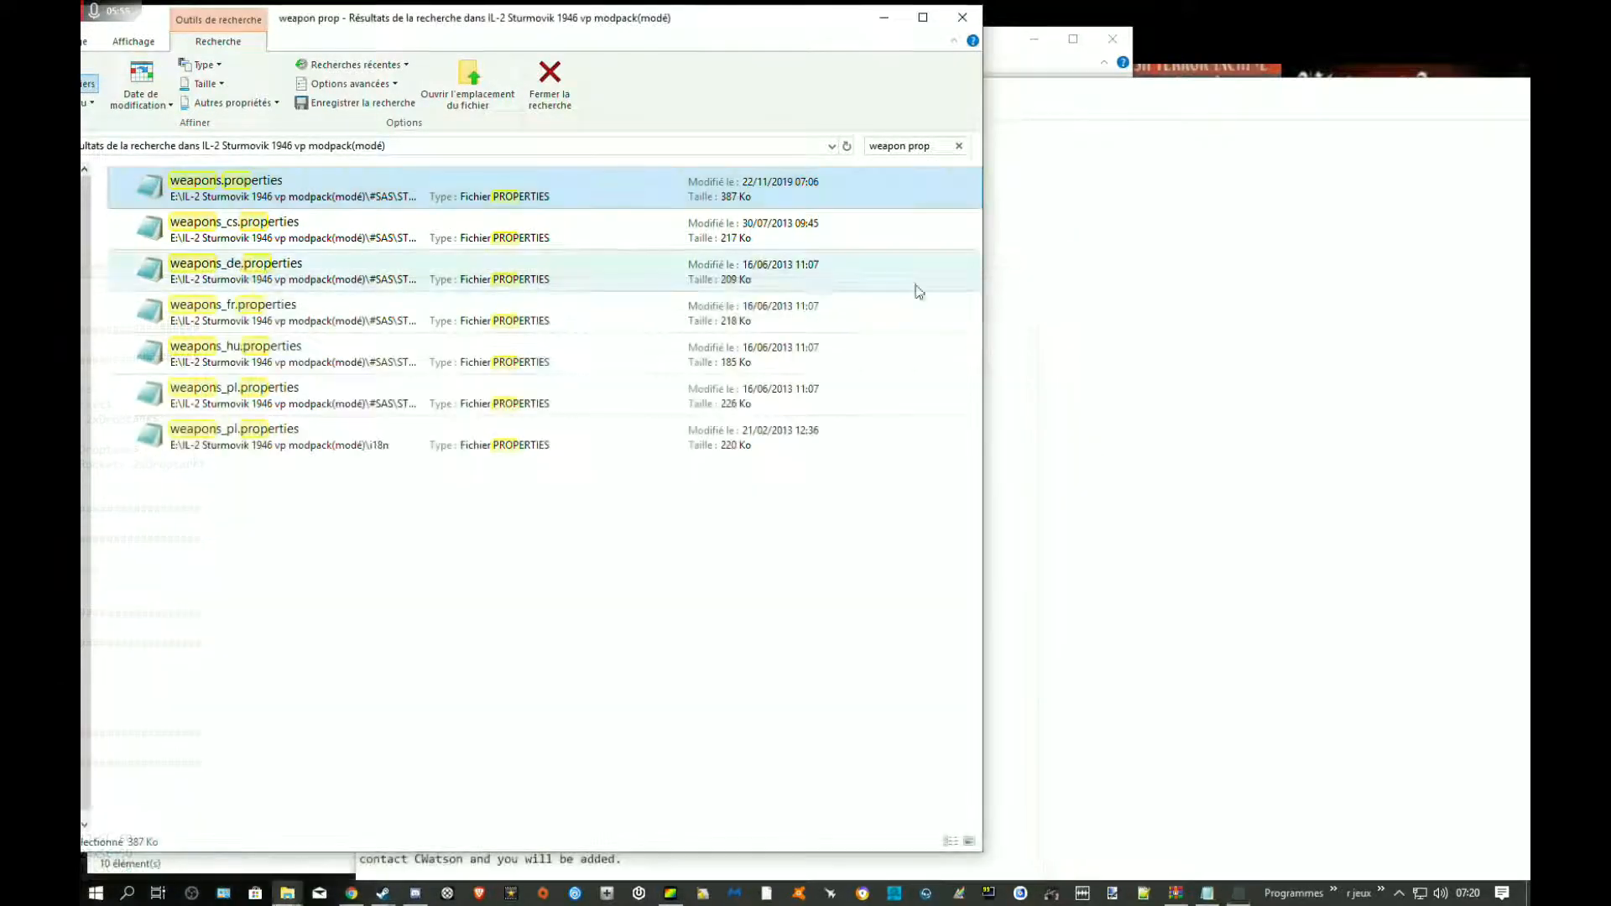
# Review the PLANE_RU.PROPERTIES and WEAPONS_RU.PROPERTIES sections in the mod's text file, including the .default to .none weapon lines
pyautogui.click(1129, 307)
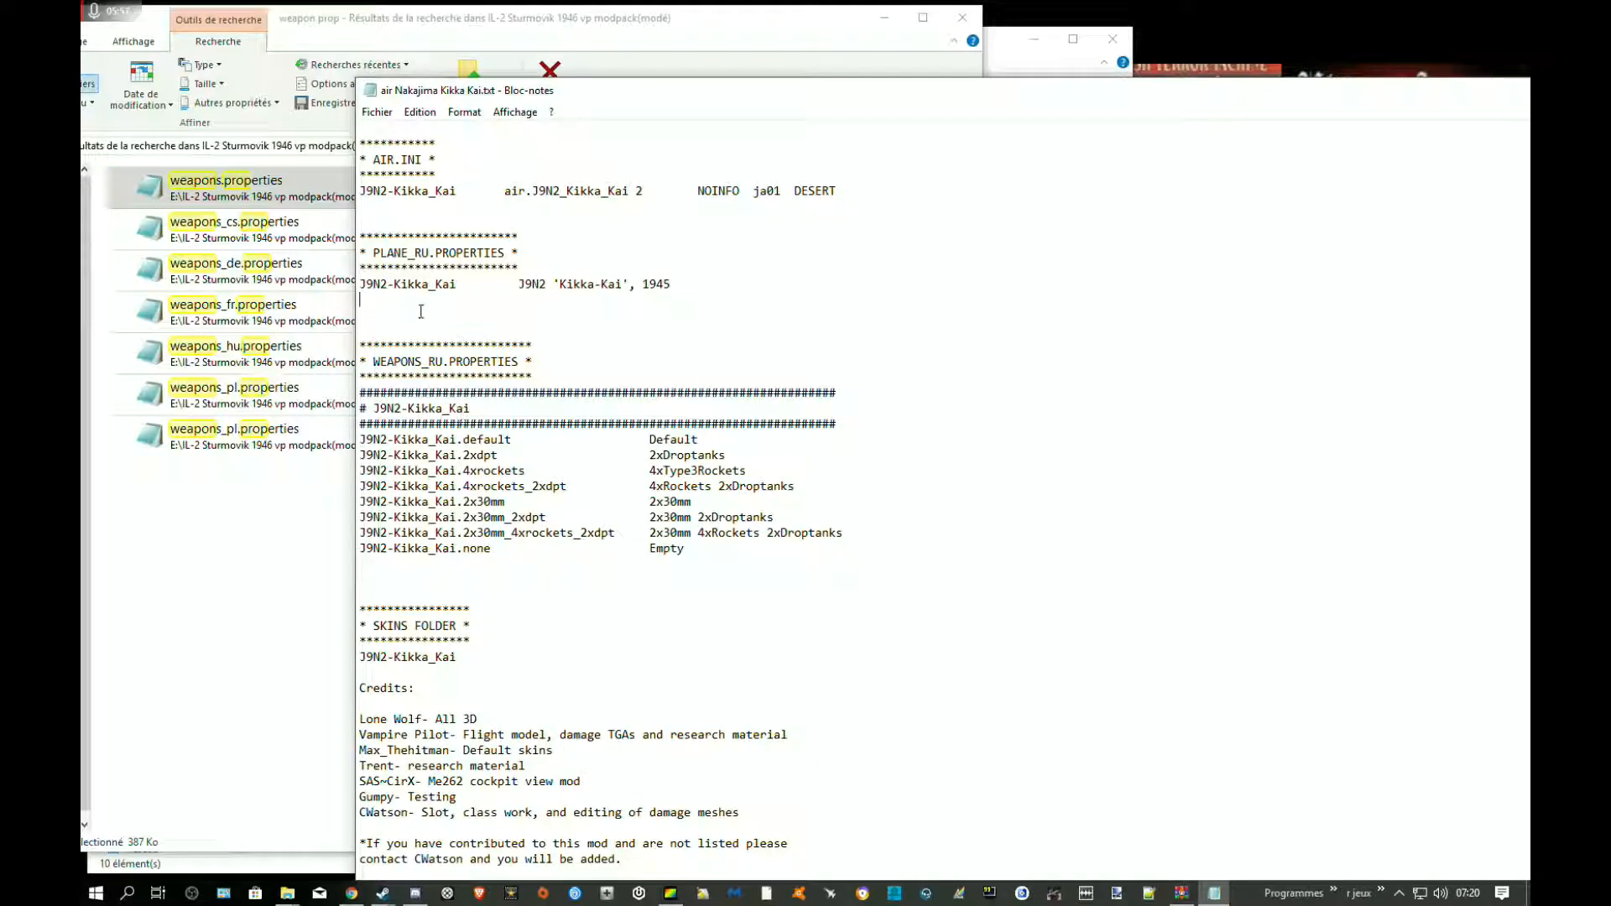
pyautogui.moveTo(719, 279); pyautogui.dragTo(328, 235)
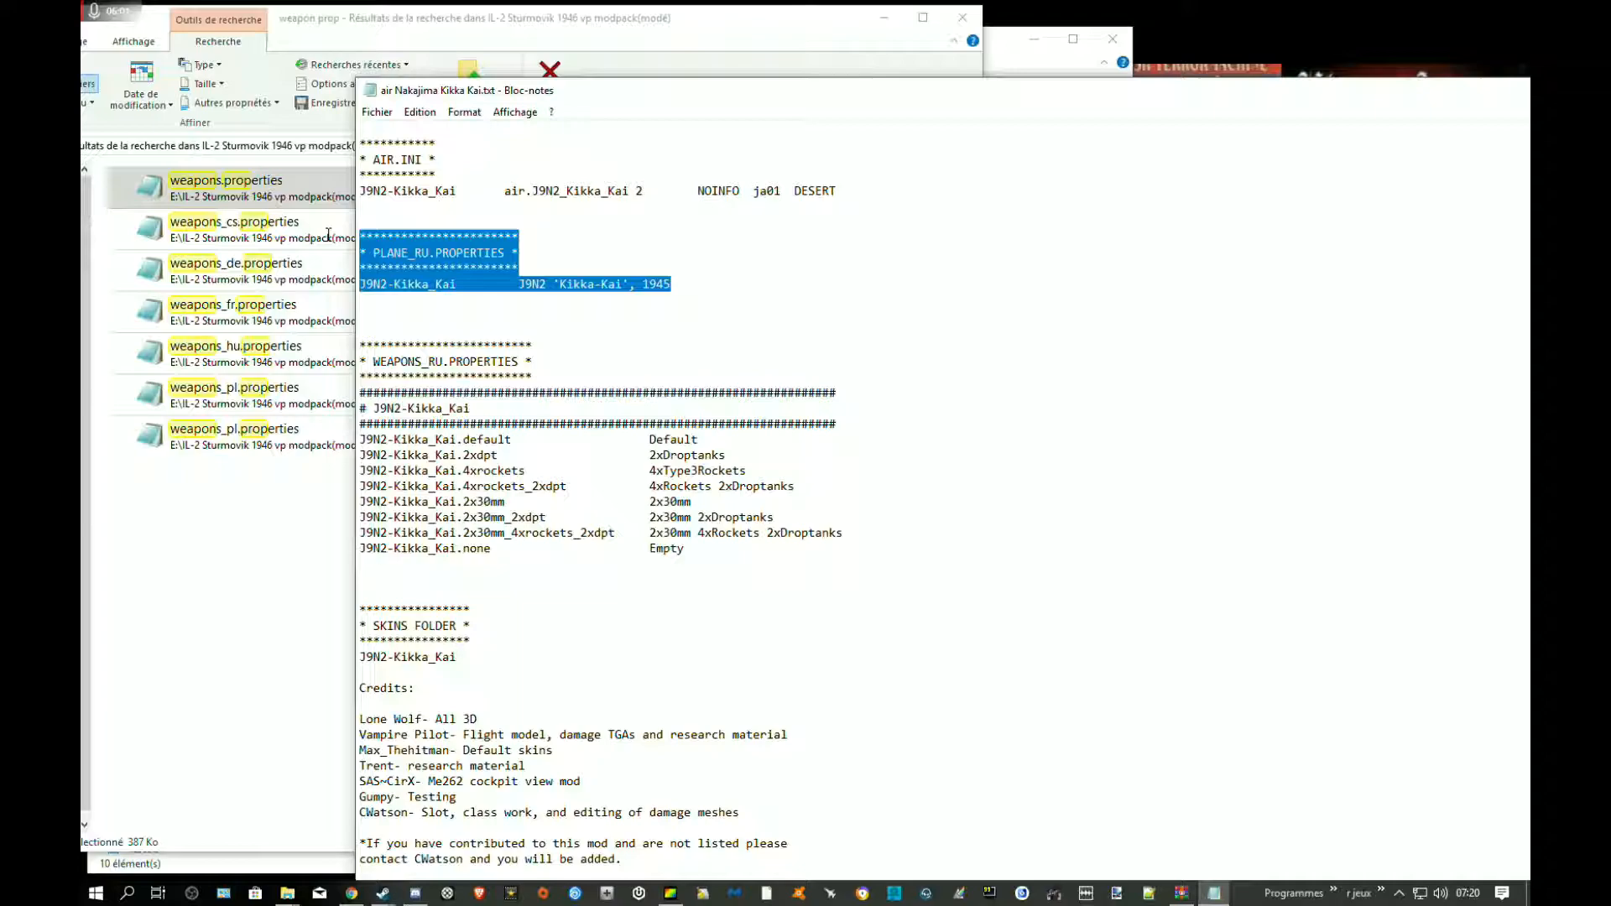
pyautogui.moveTo(567, 393); pyautogui.dragTo(561, 407)
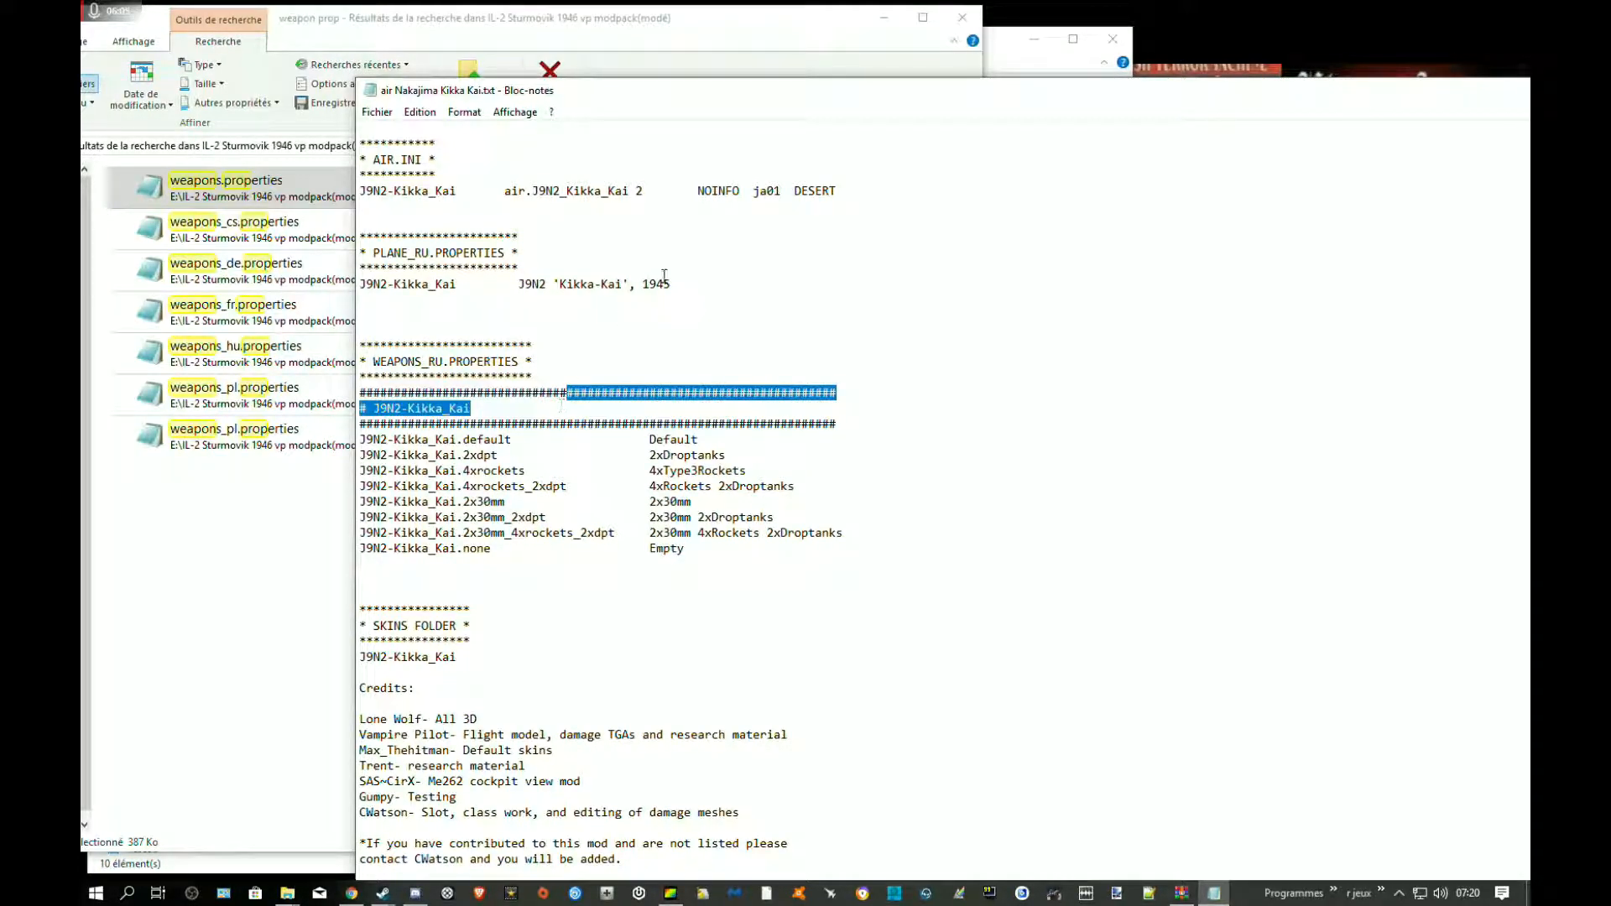
pyautogui.click(537, 362)
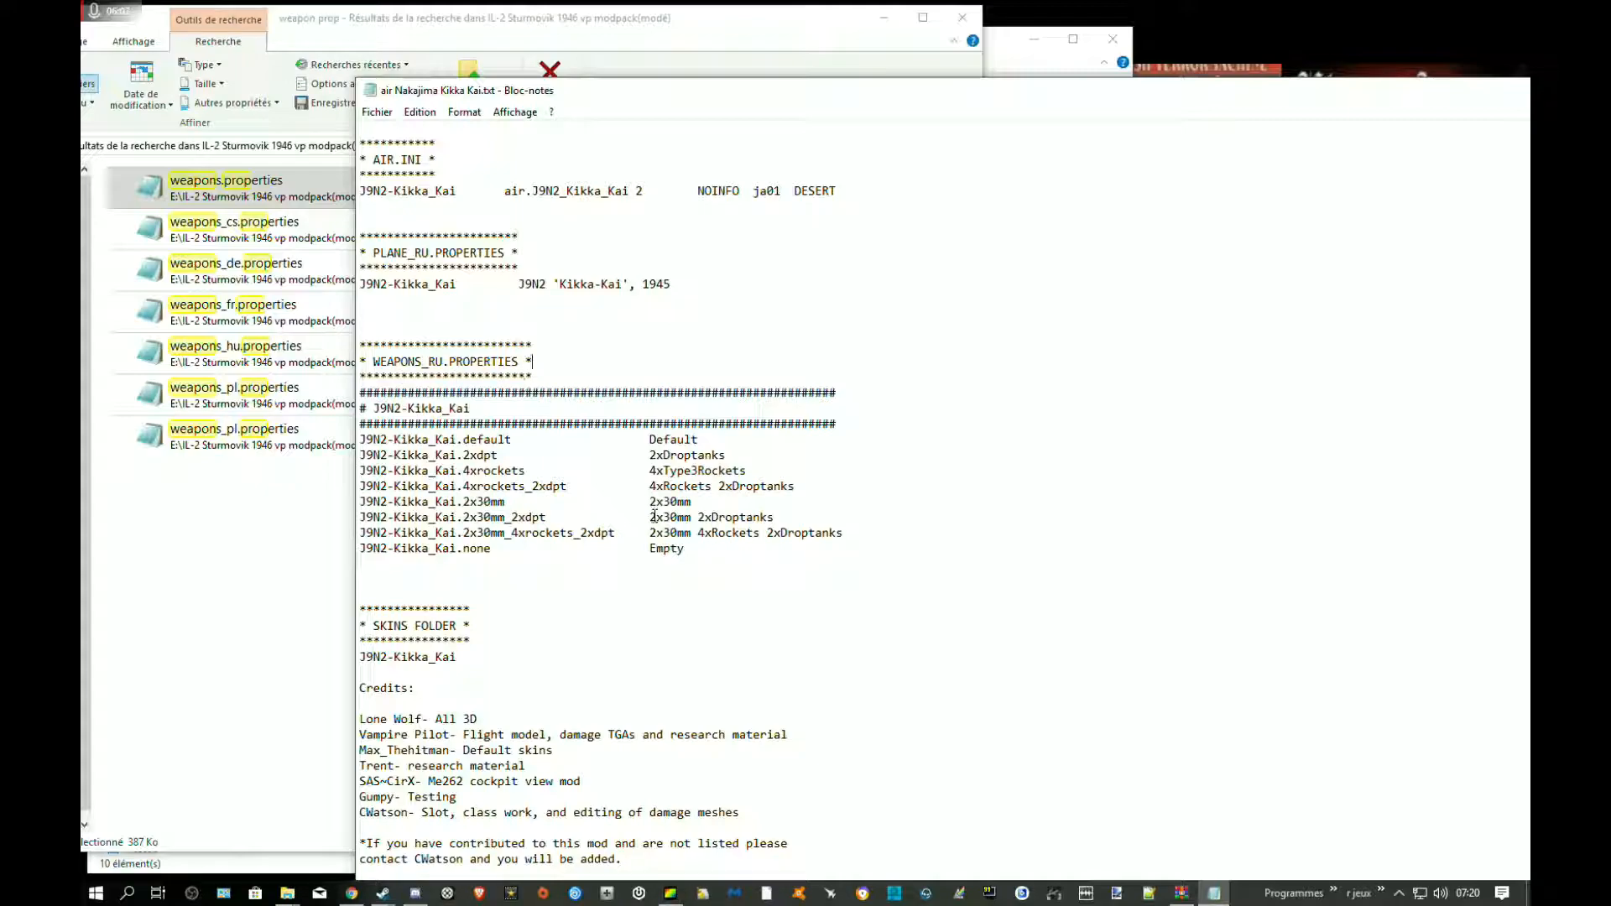
pyautogui.moveTo(717, 553); pyautogui.dragTo(342, 437)
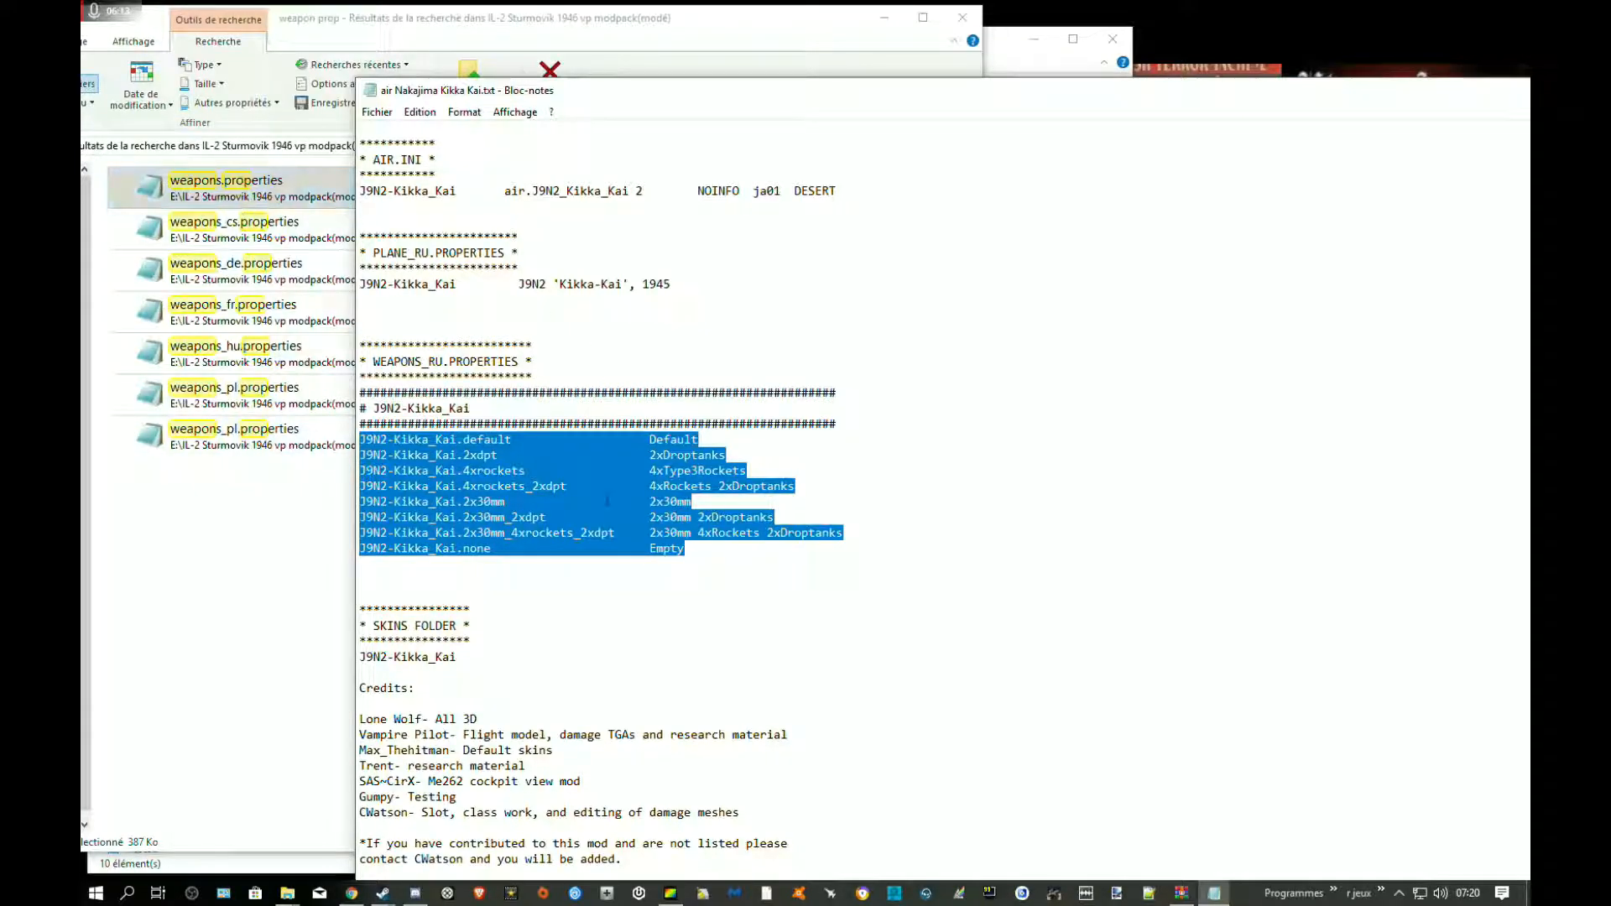
pyautogui.click(600, 488)
pyautogui.moveTo(711, 439); pyautogui.dragTo(394, 424)
pyautogui.moveTo(684, 548); pyautogui.dragTo(375, 547)
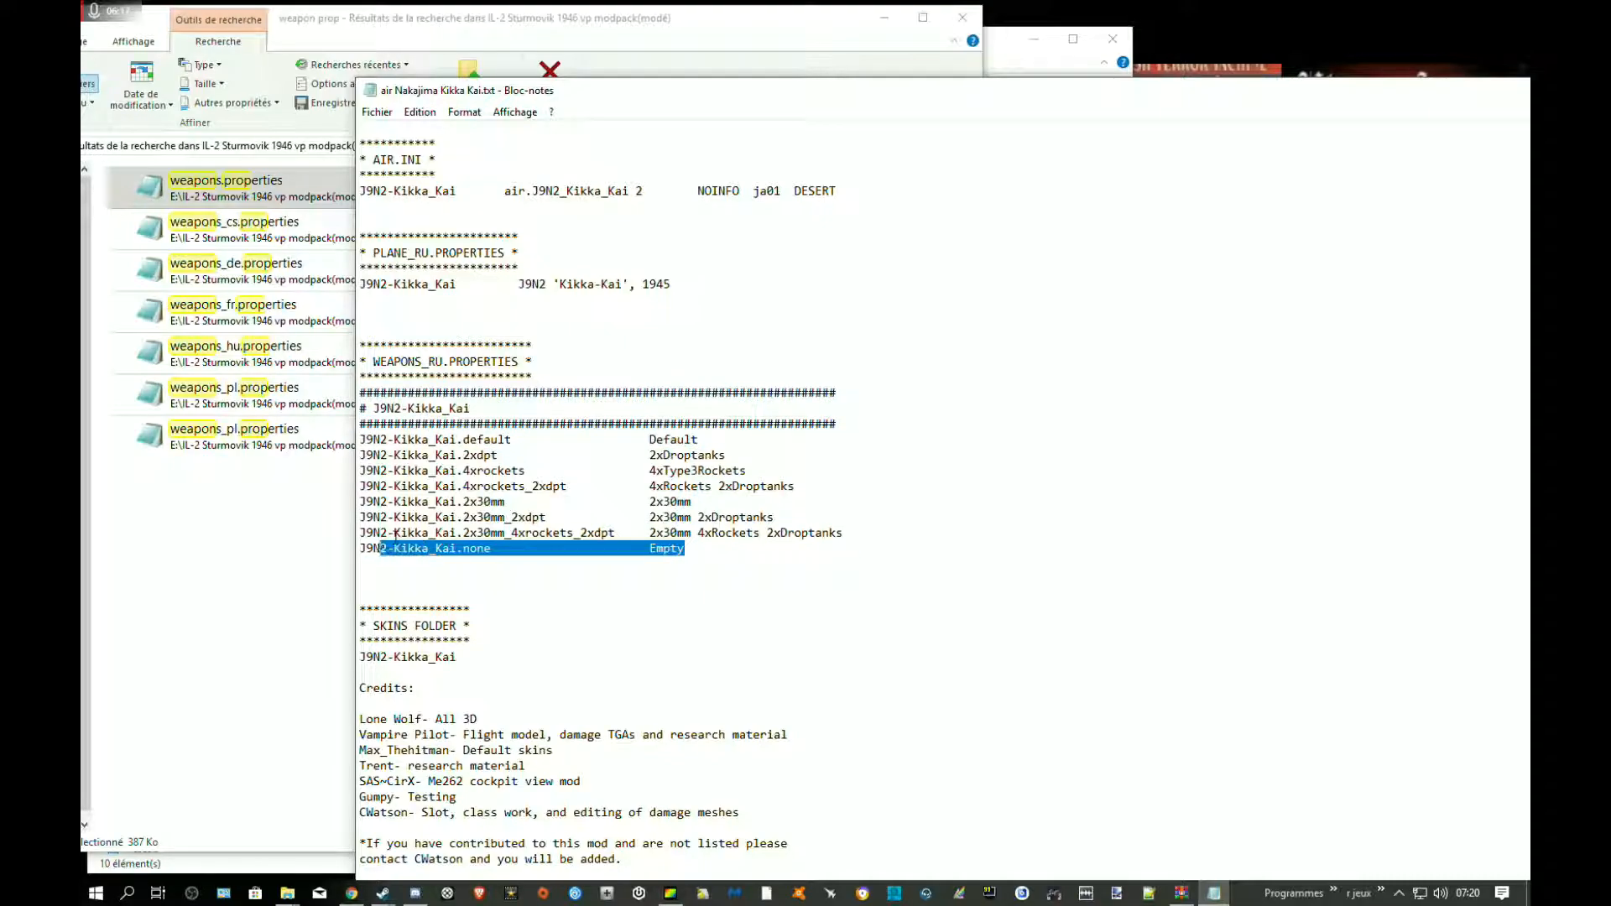
pyautogui.click(591, 467)
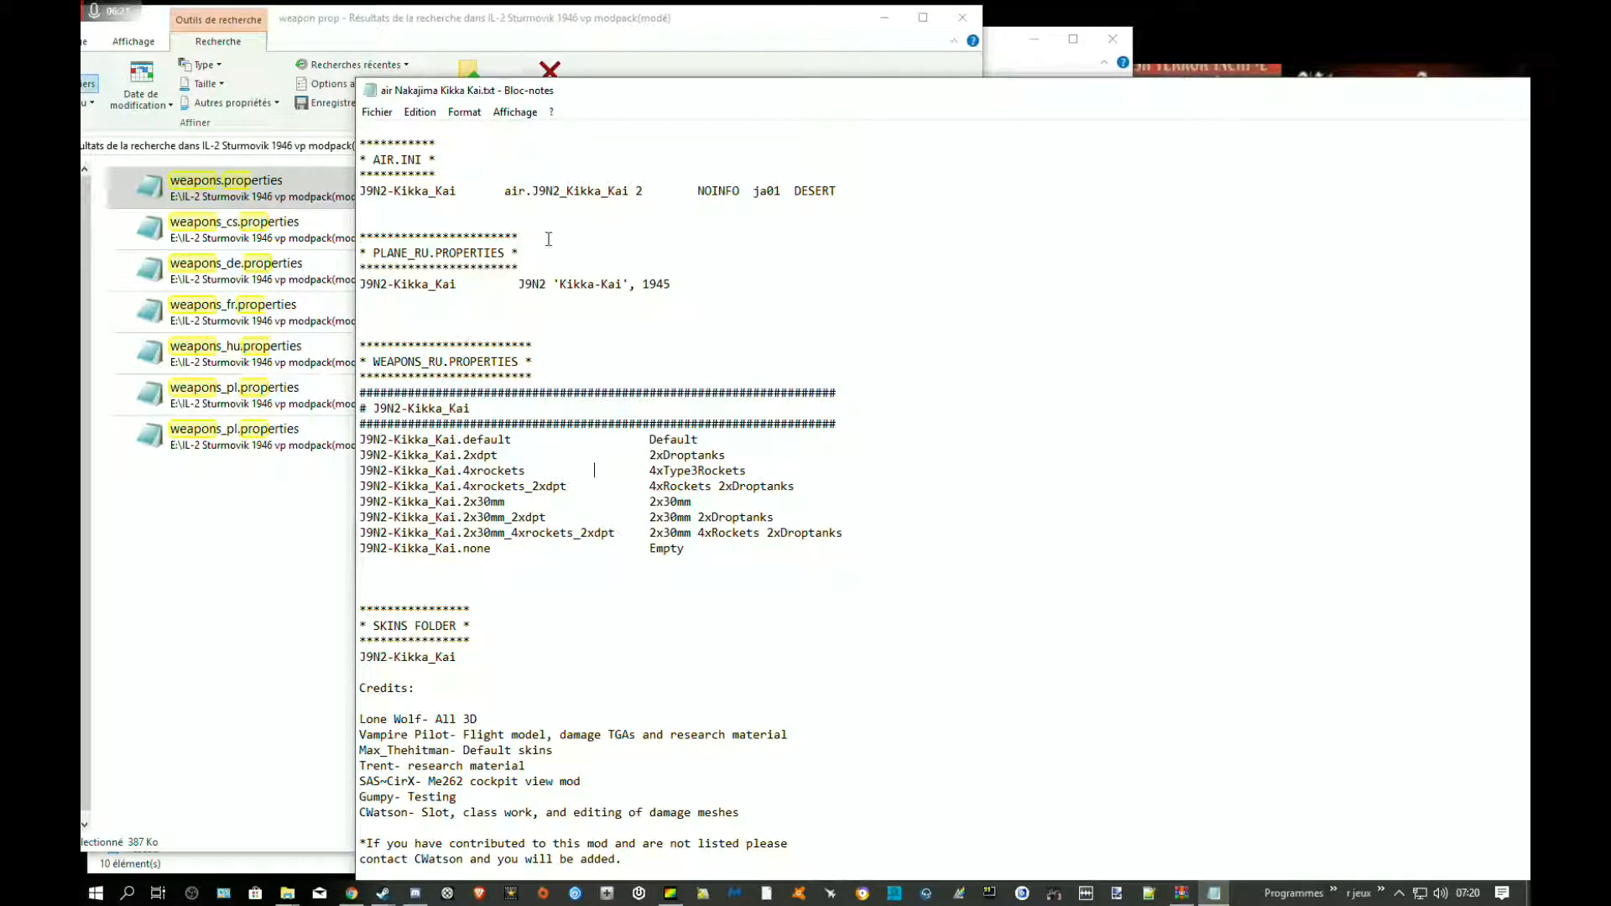
# Copy the J9N2-Kikka_Kai line under the PLANE_RU.PROPERTIES heading
pyautogui.moveTo(672, 286); pyautogui.dragTo(365, 282)
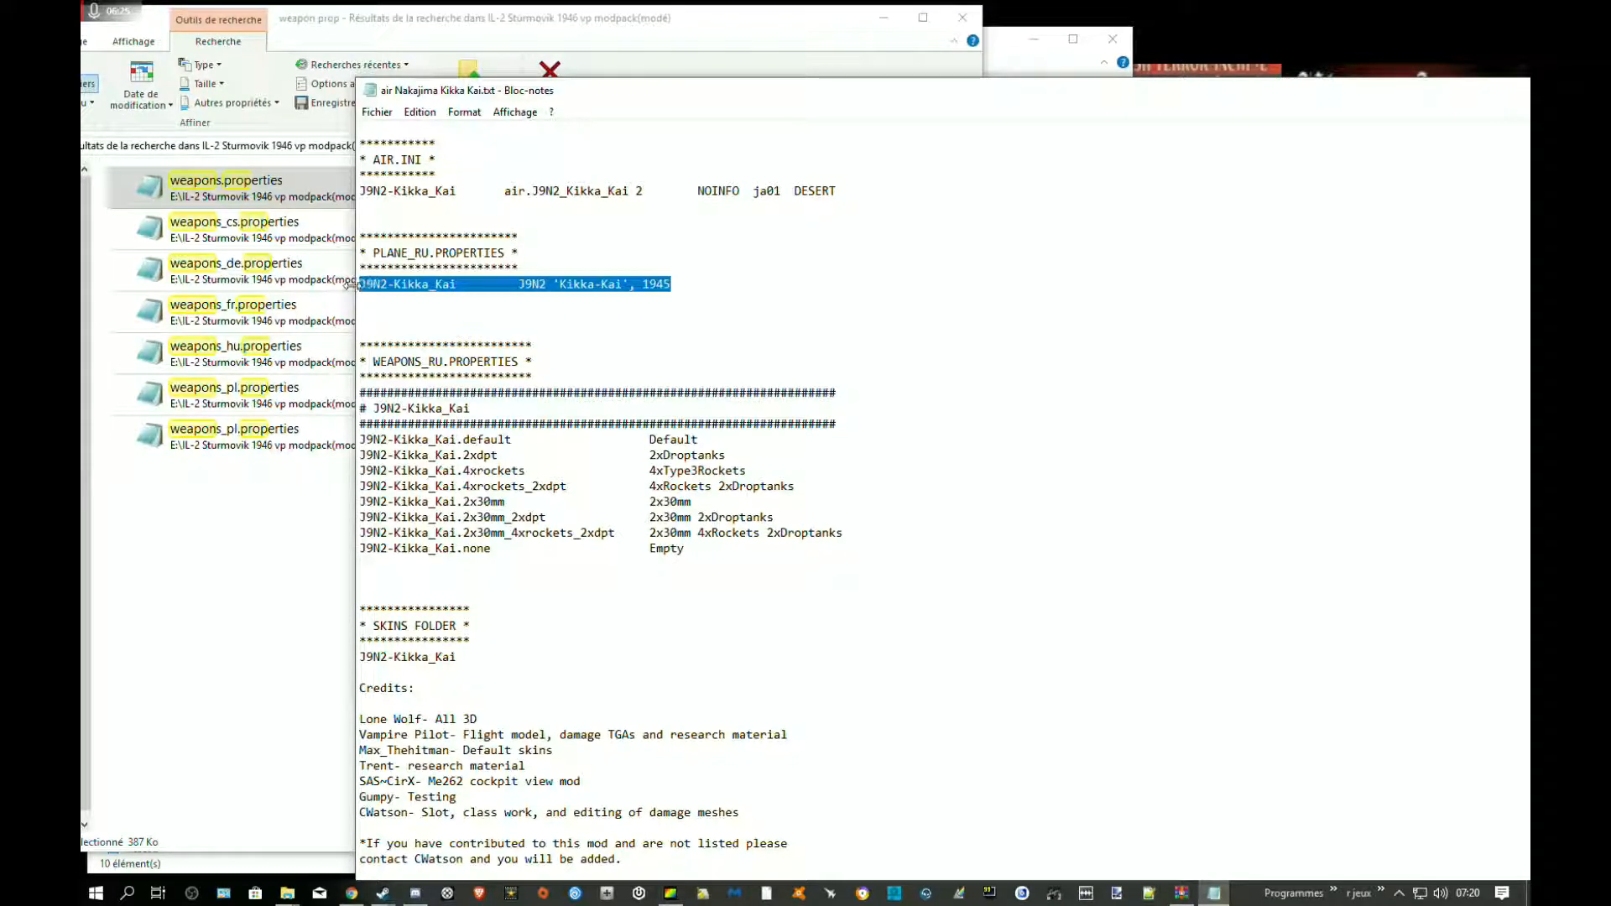
pyautogui.rightClick(376, 288)
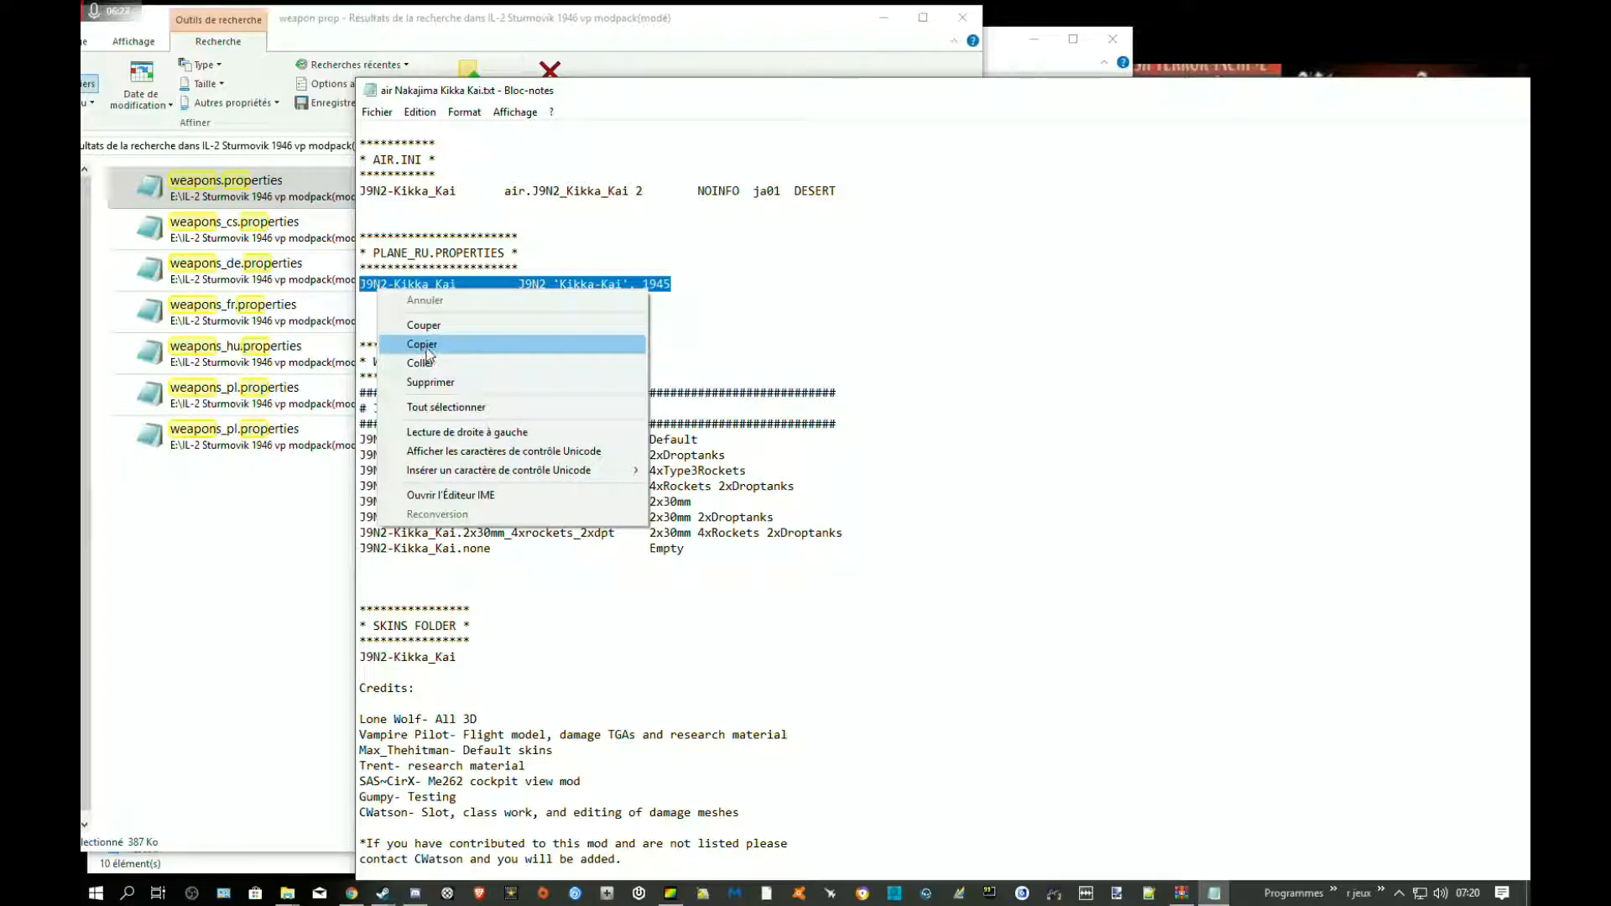
pyautogui.click(428, 344)
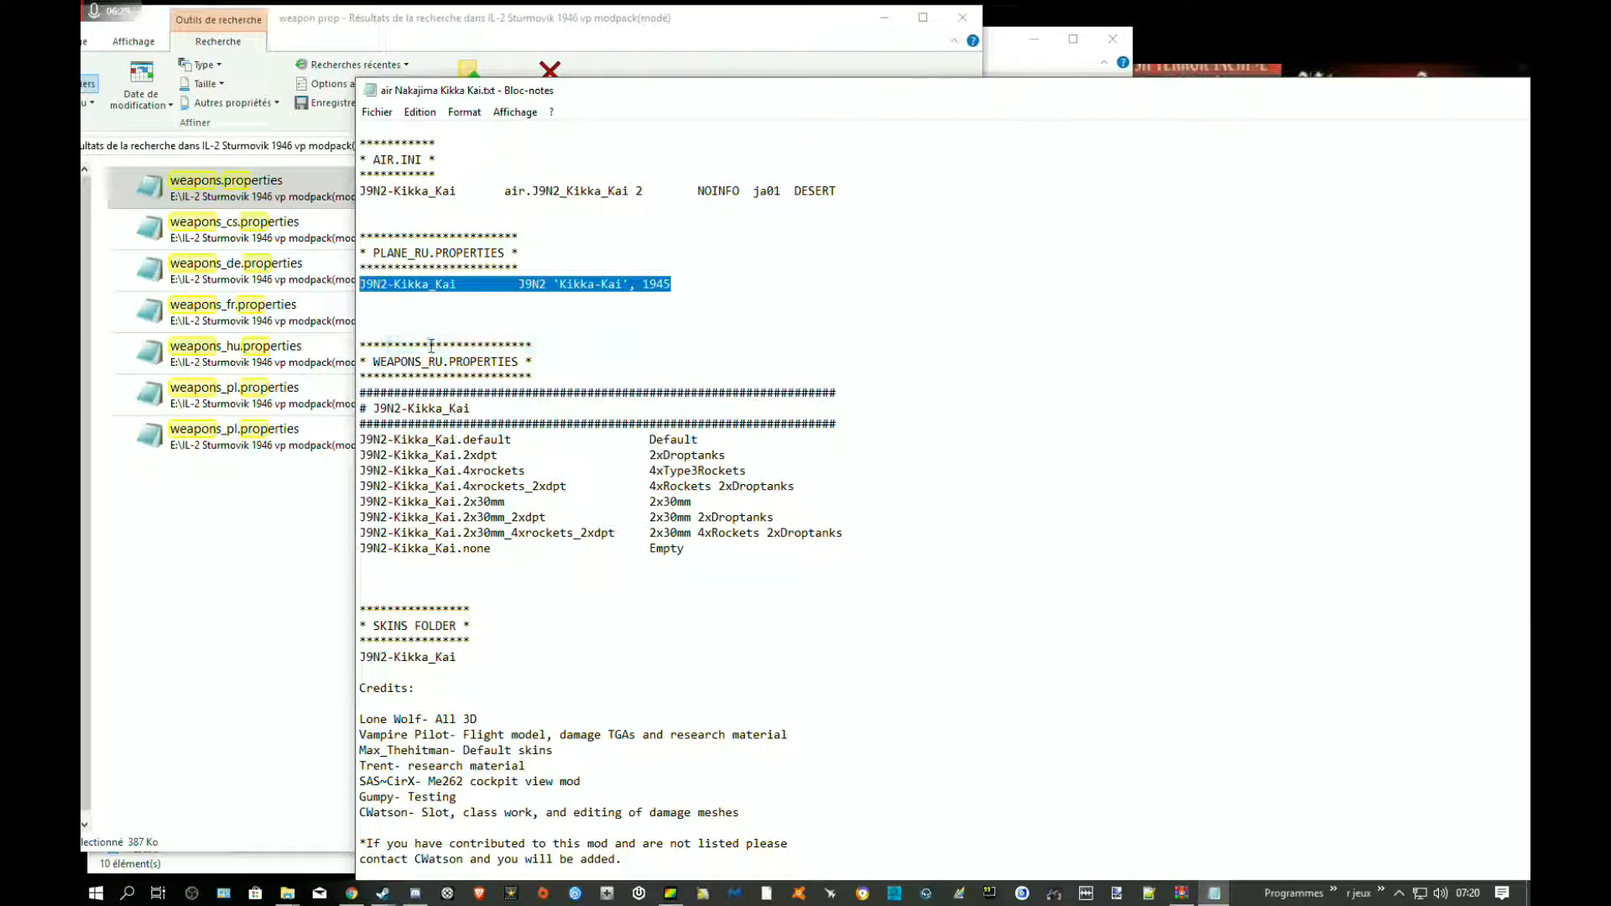
# Search the modpack folder for "plane prop" and open the plane.properties file located under #SAS
pyautogui.click(224, 484)
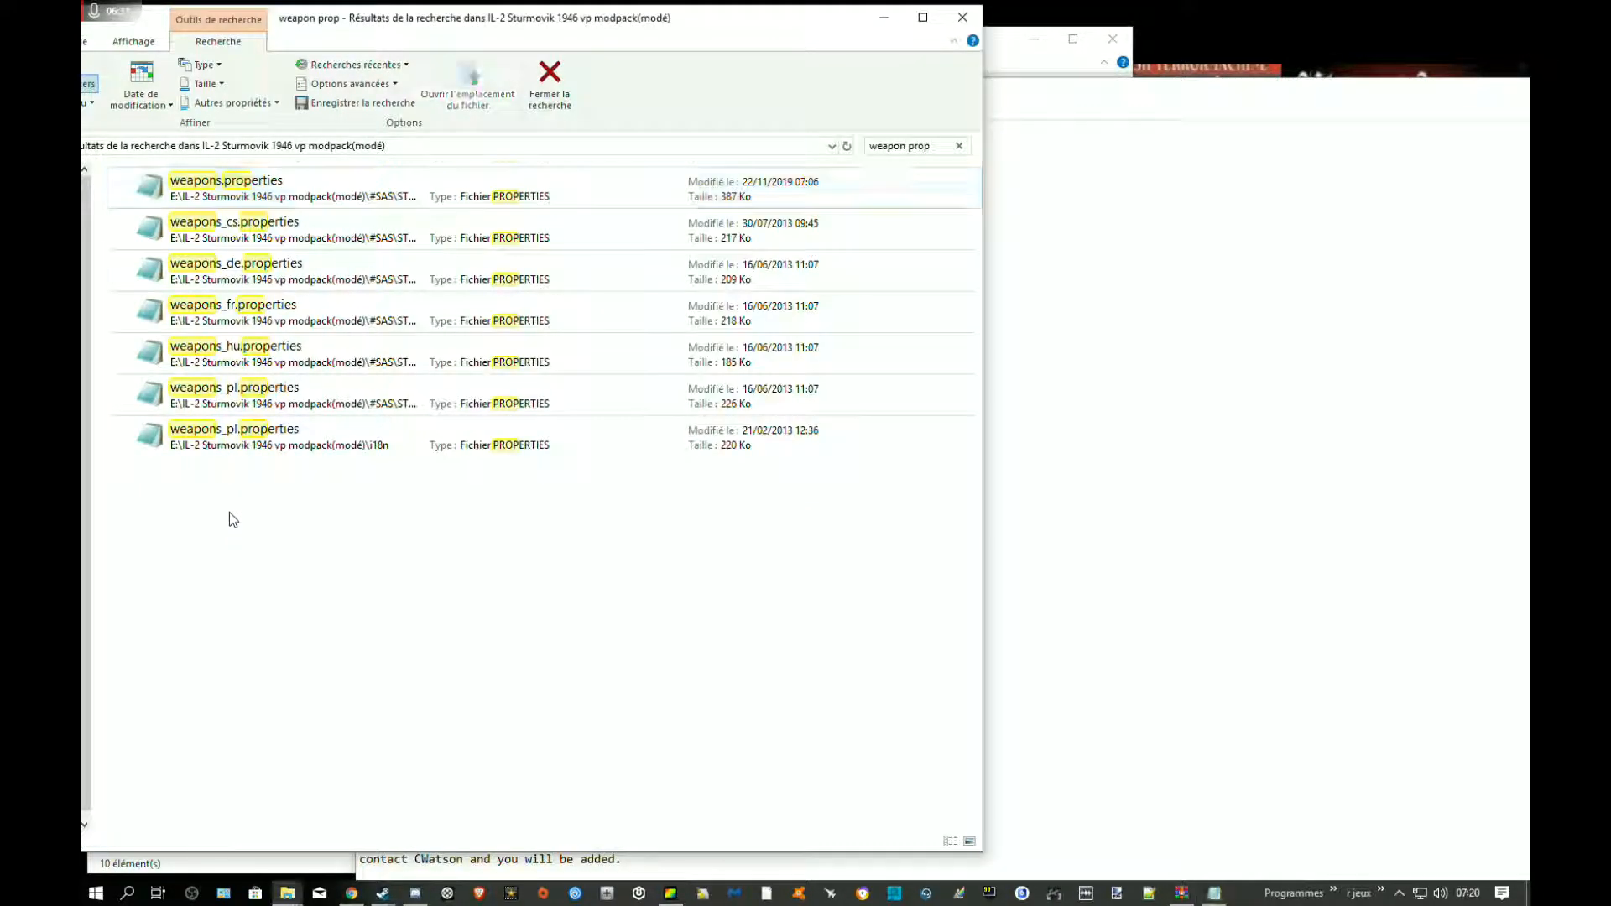
pyautogui.click(914, 146)
pyautogui.press('BackSpace')
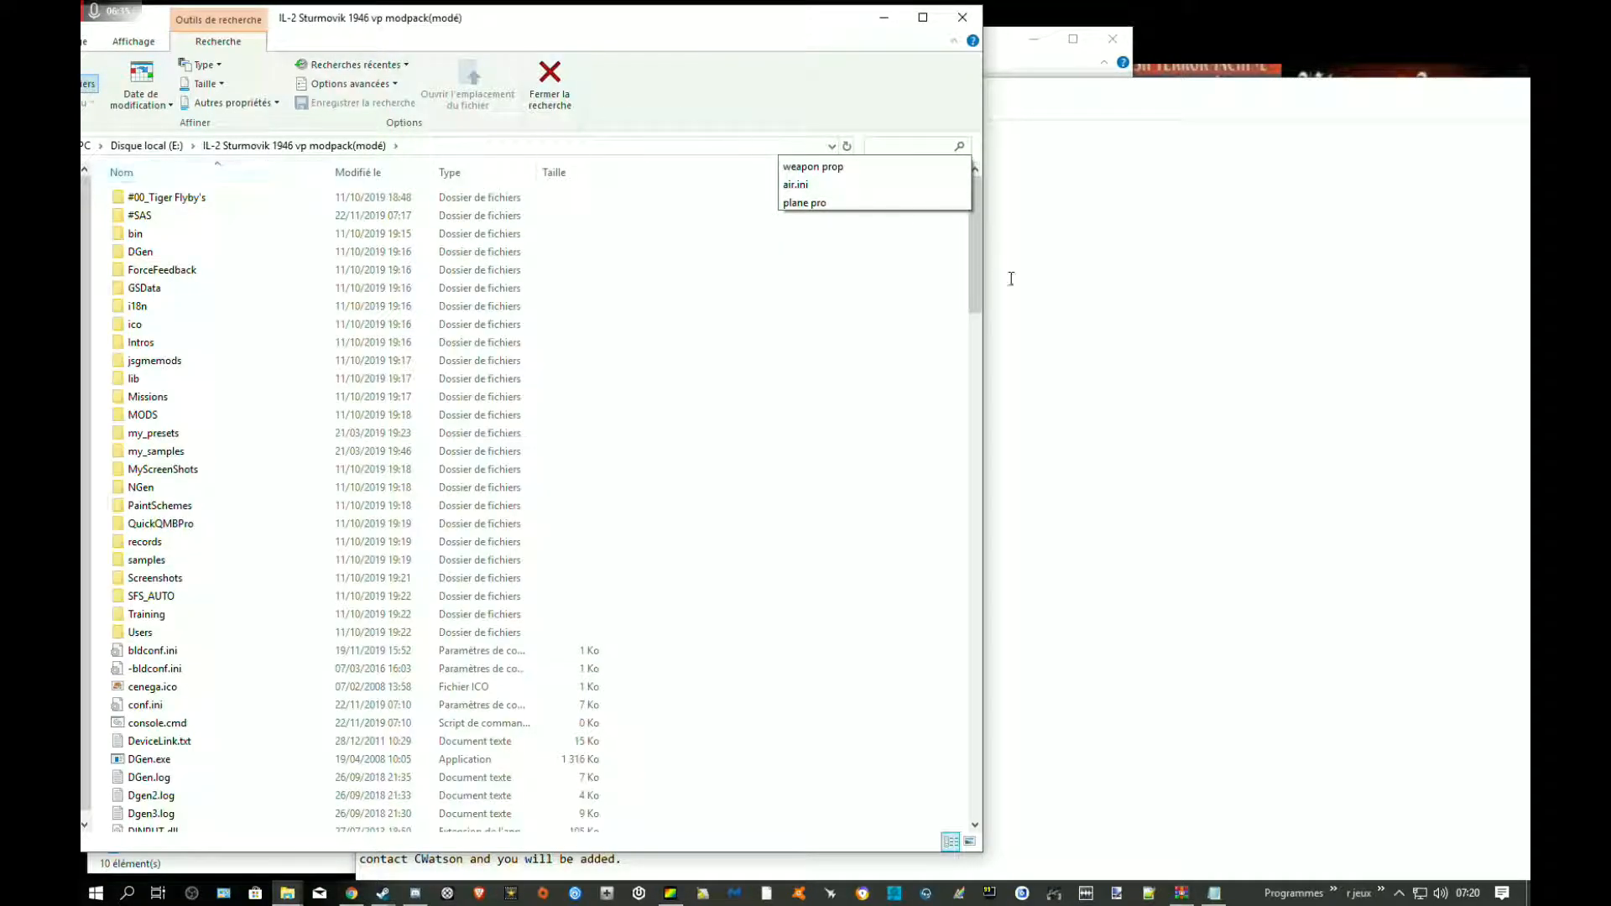
pyautogui.click(1104, 284)
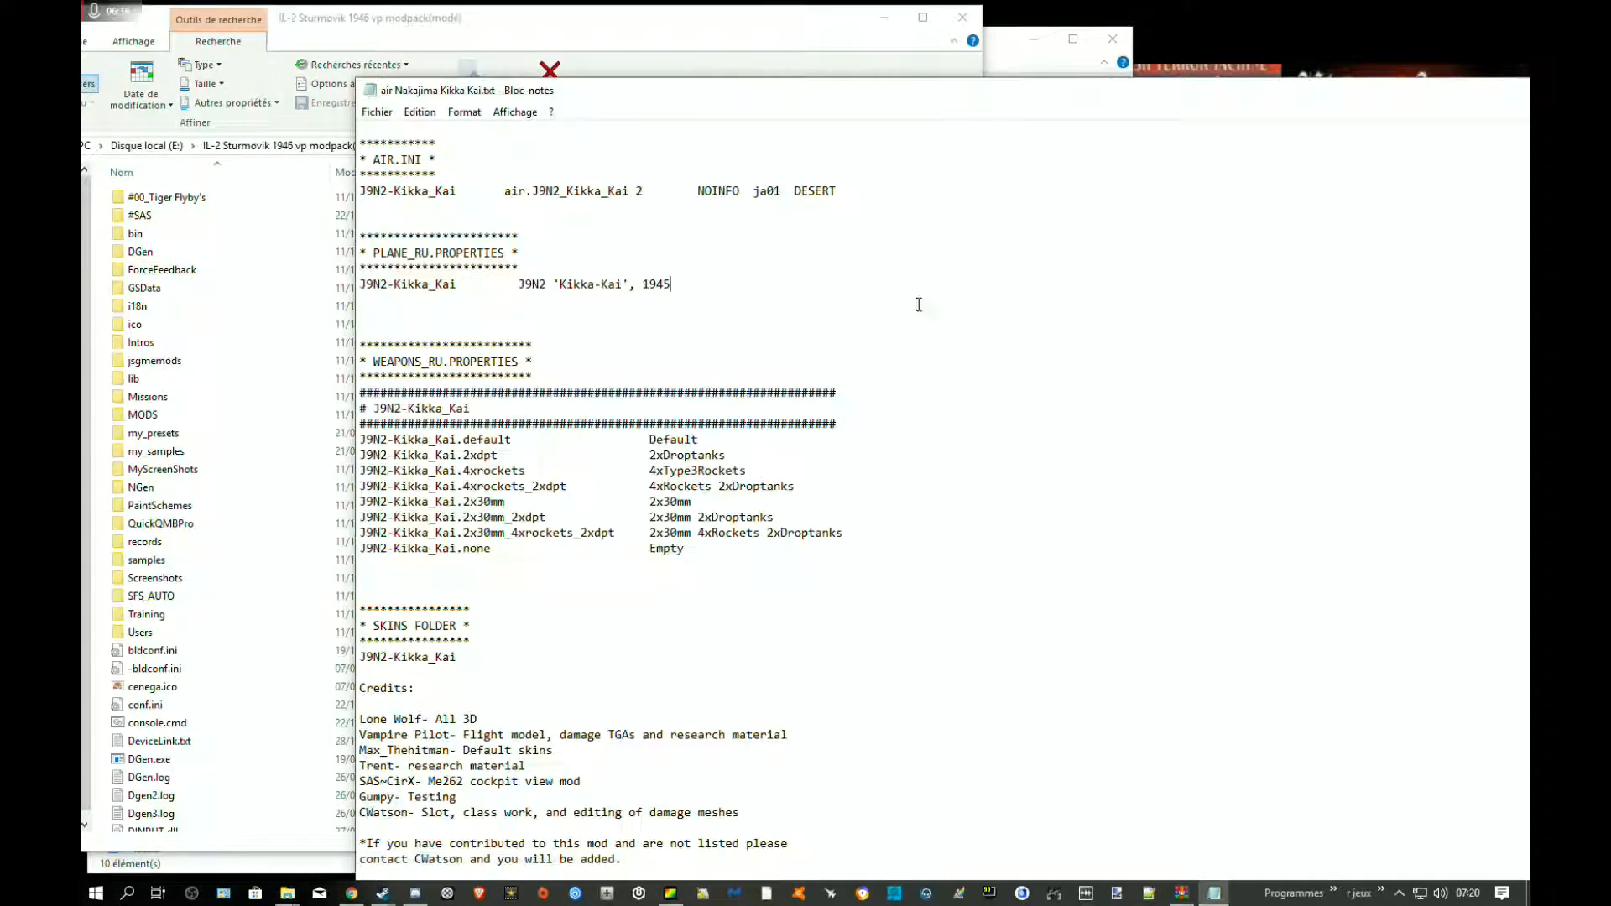
pyautogui.click(617, 29)
pyautogui.click(881, 145)
pyautogui.write('plane prop')
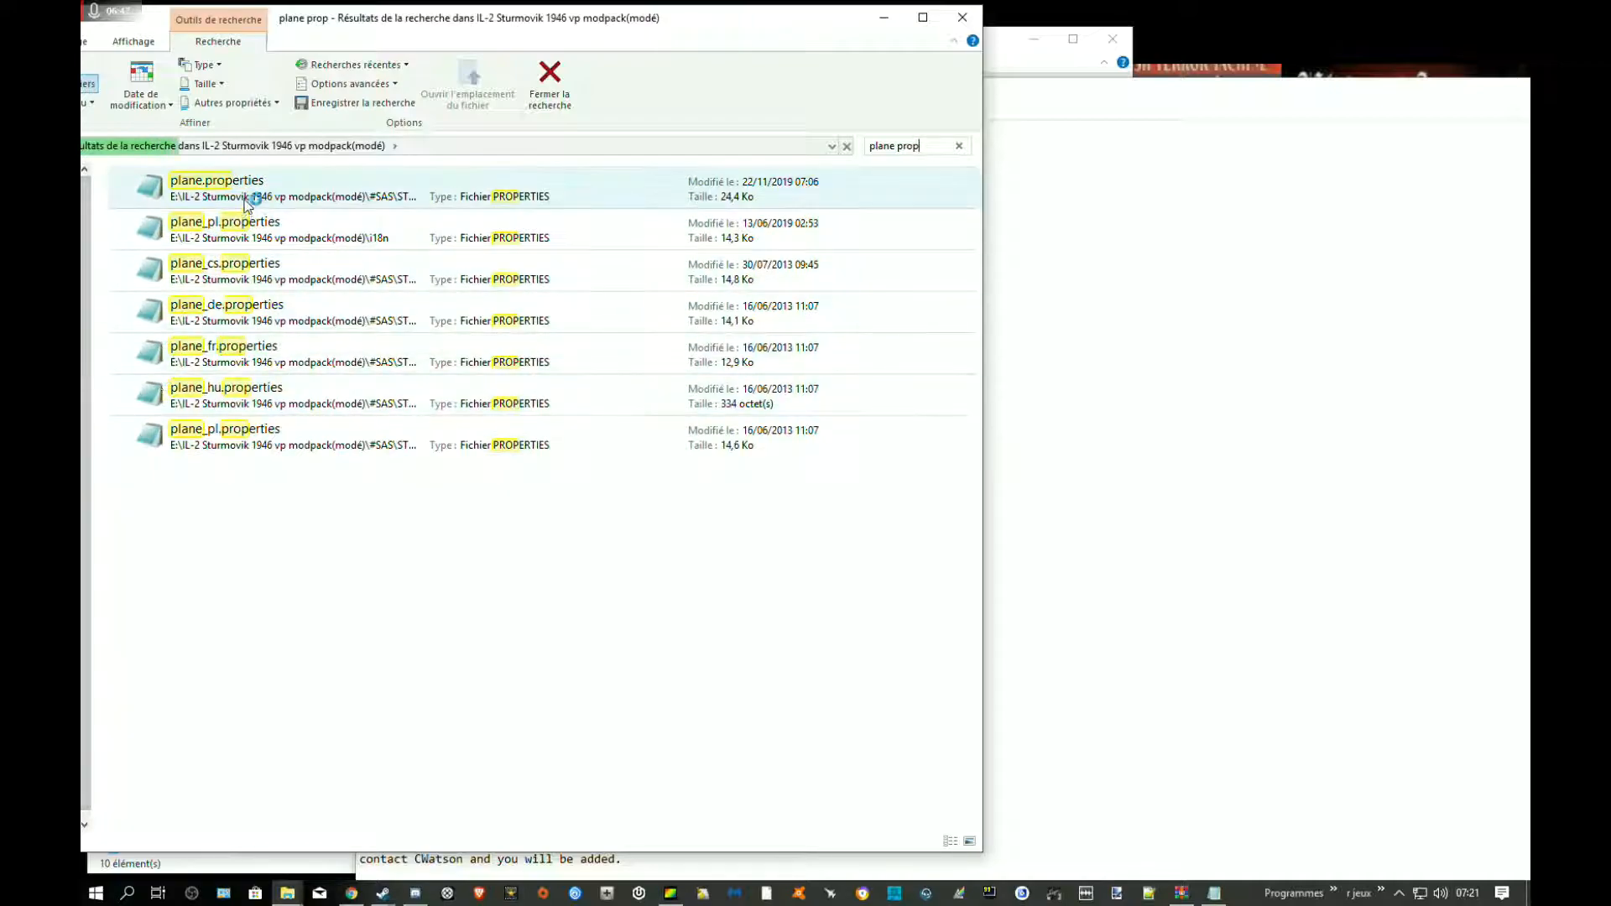
pyautogui.doubleClick(246, 191)
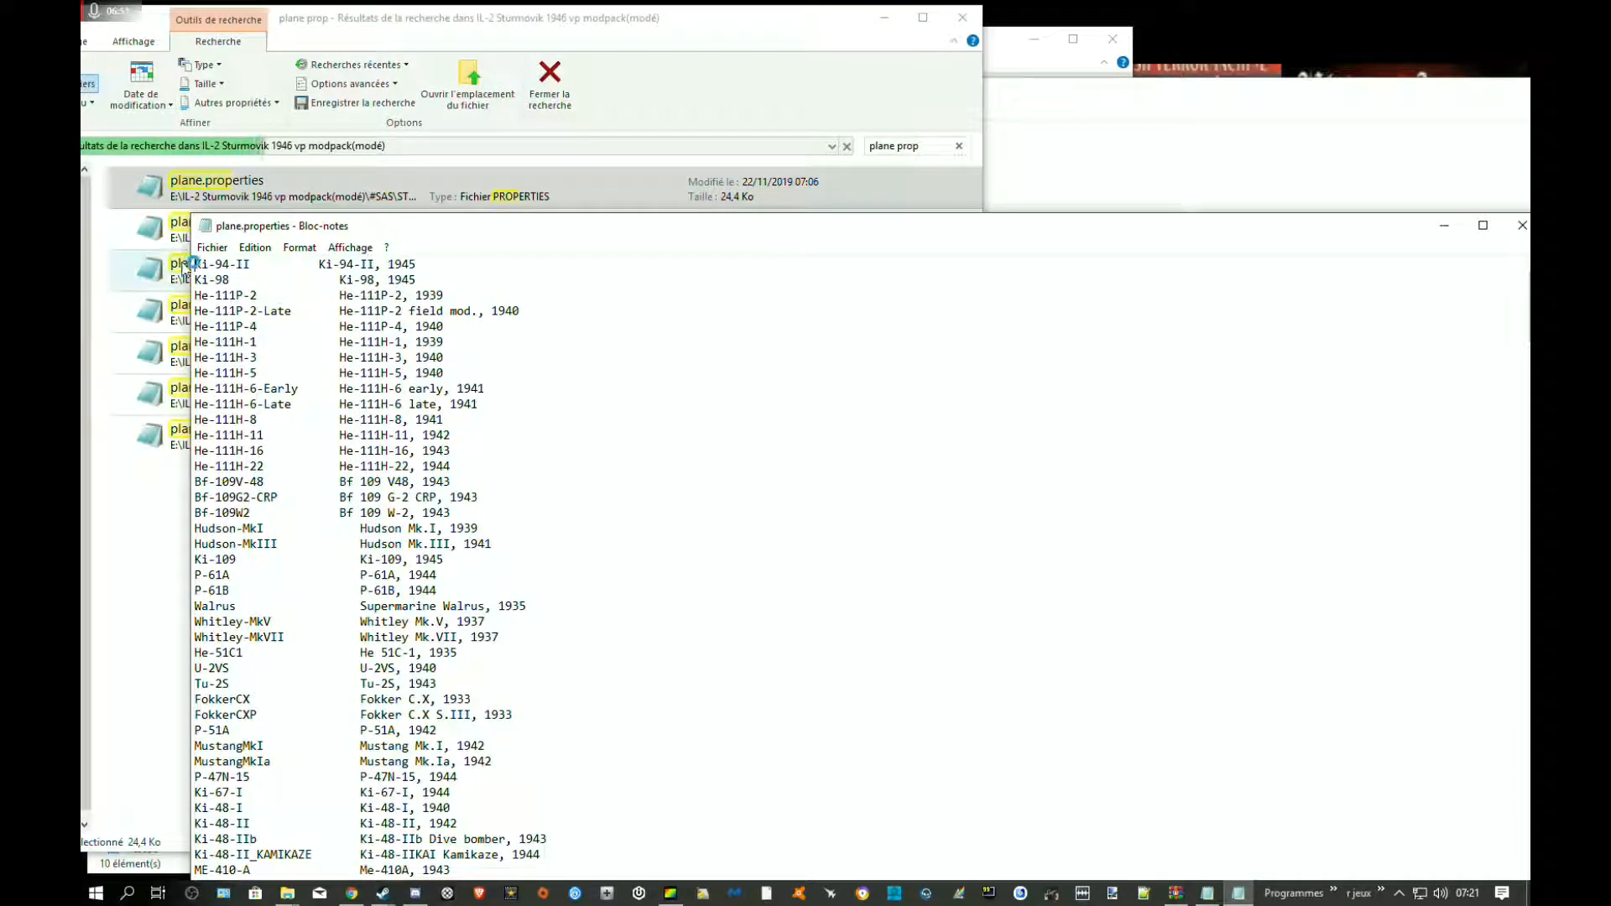
# Insert a new first line above Ki-94-II in plane.properties and paste the J9N2-Kikka_Kai entry into it
pyautogui.press('Return')
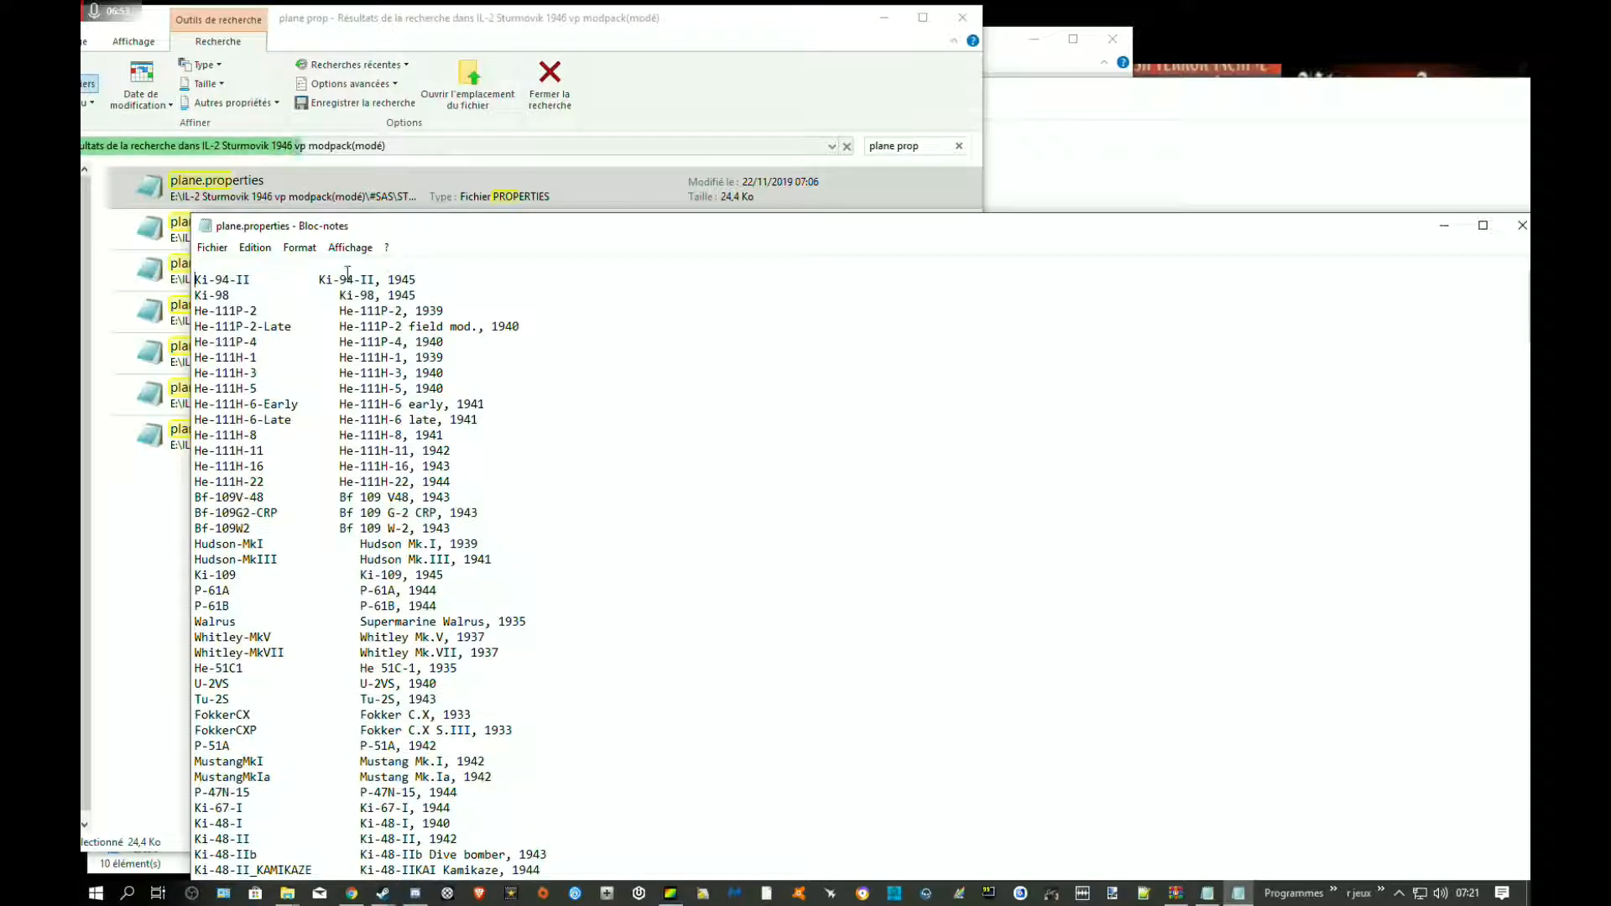
pyautogui.click(286, 266)
pyautogui.hotkey('ctrl', 'v')
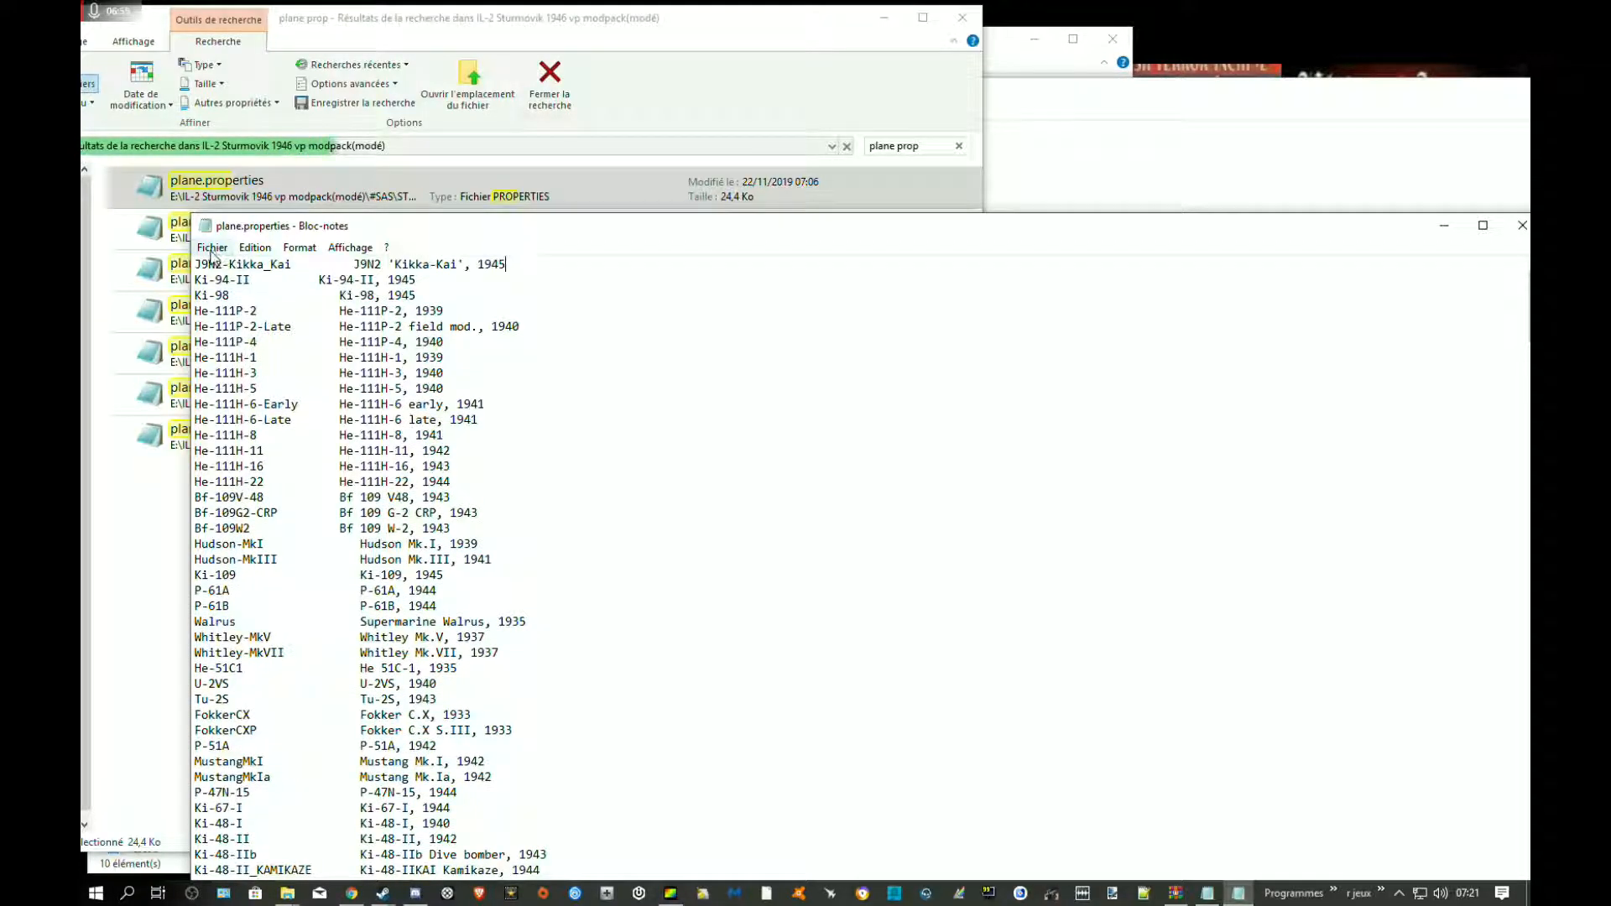
# Save plane.properties and close it
pyautogui.click(212, 248)
pyautogui.click(340, 307)
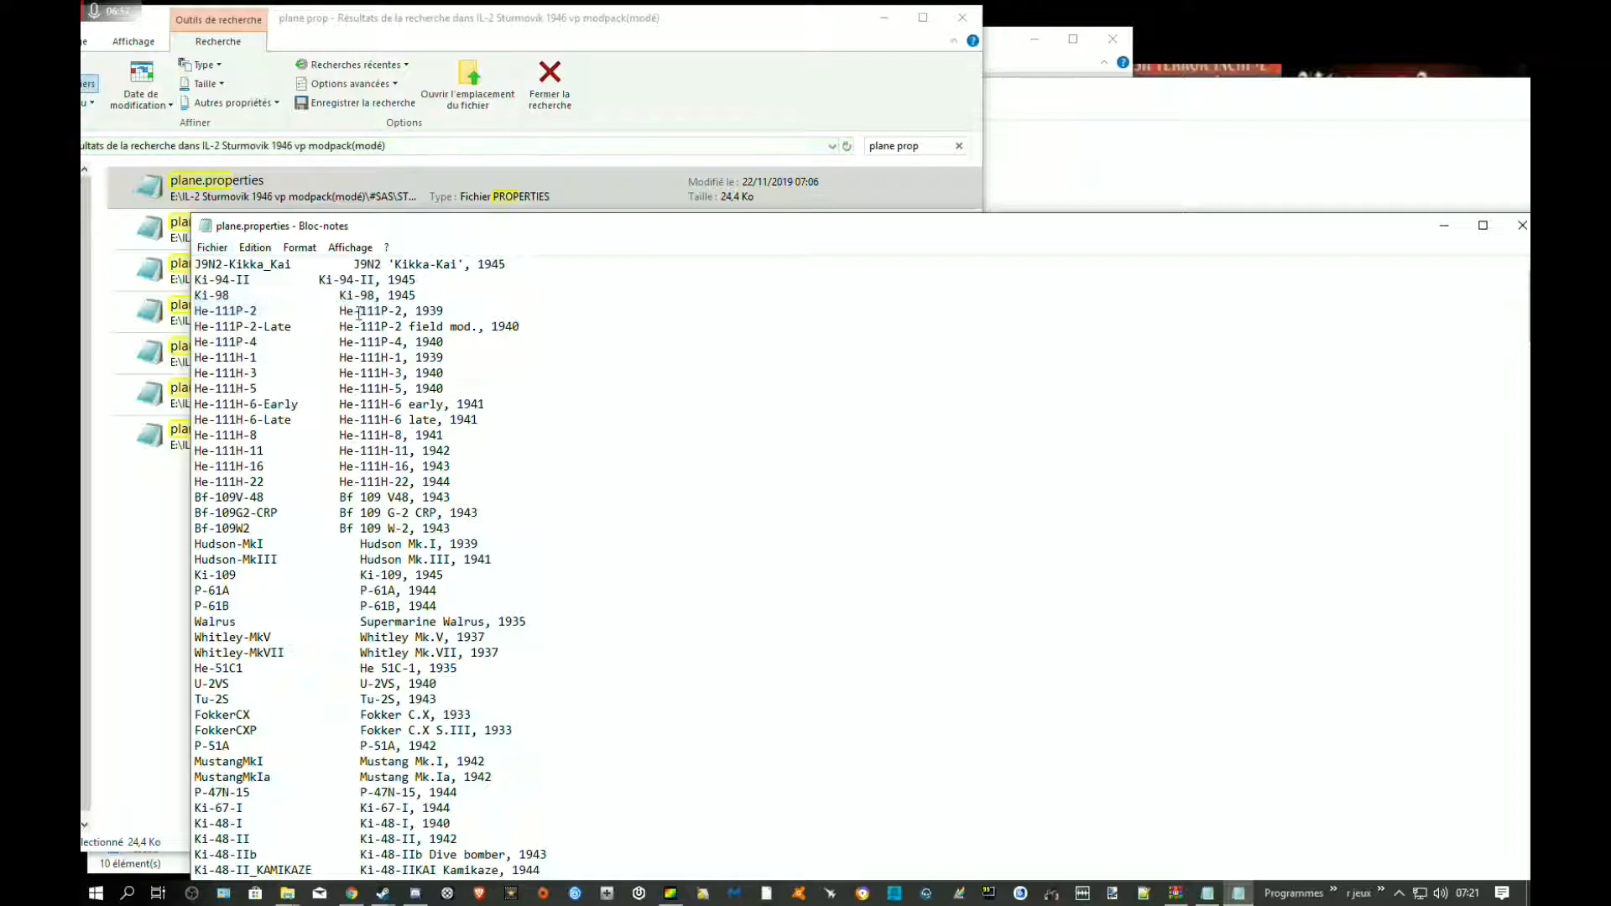
pyautogui.moveTo(1015, 220); pyautogui.dragTo(428, 312)
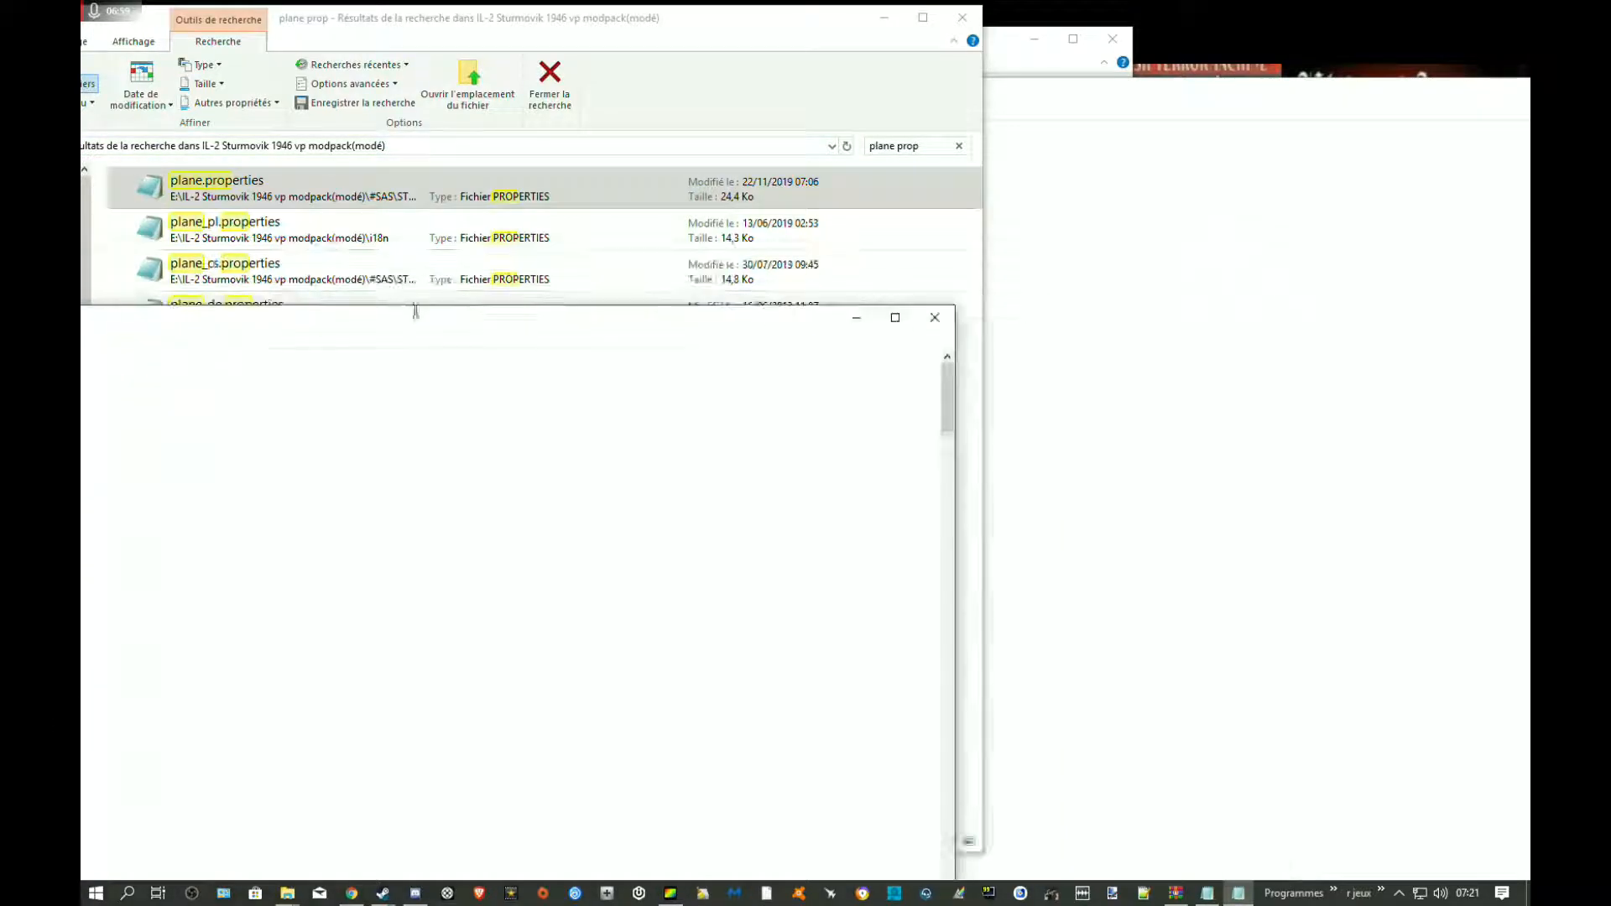
pyautogui.click(934, 318)
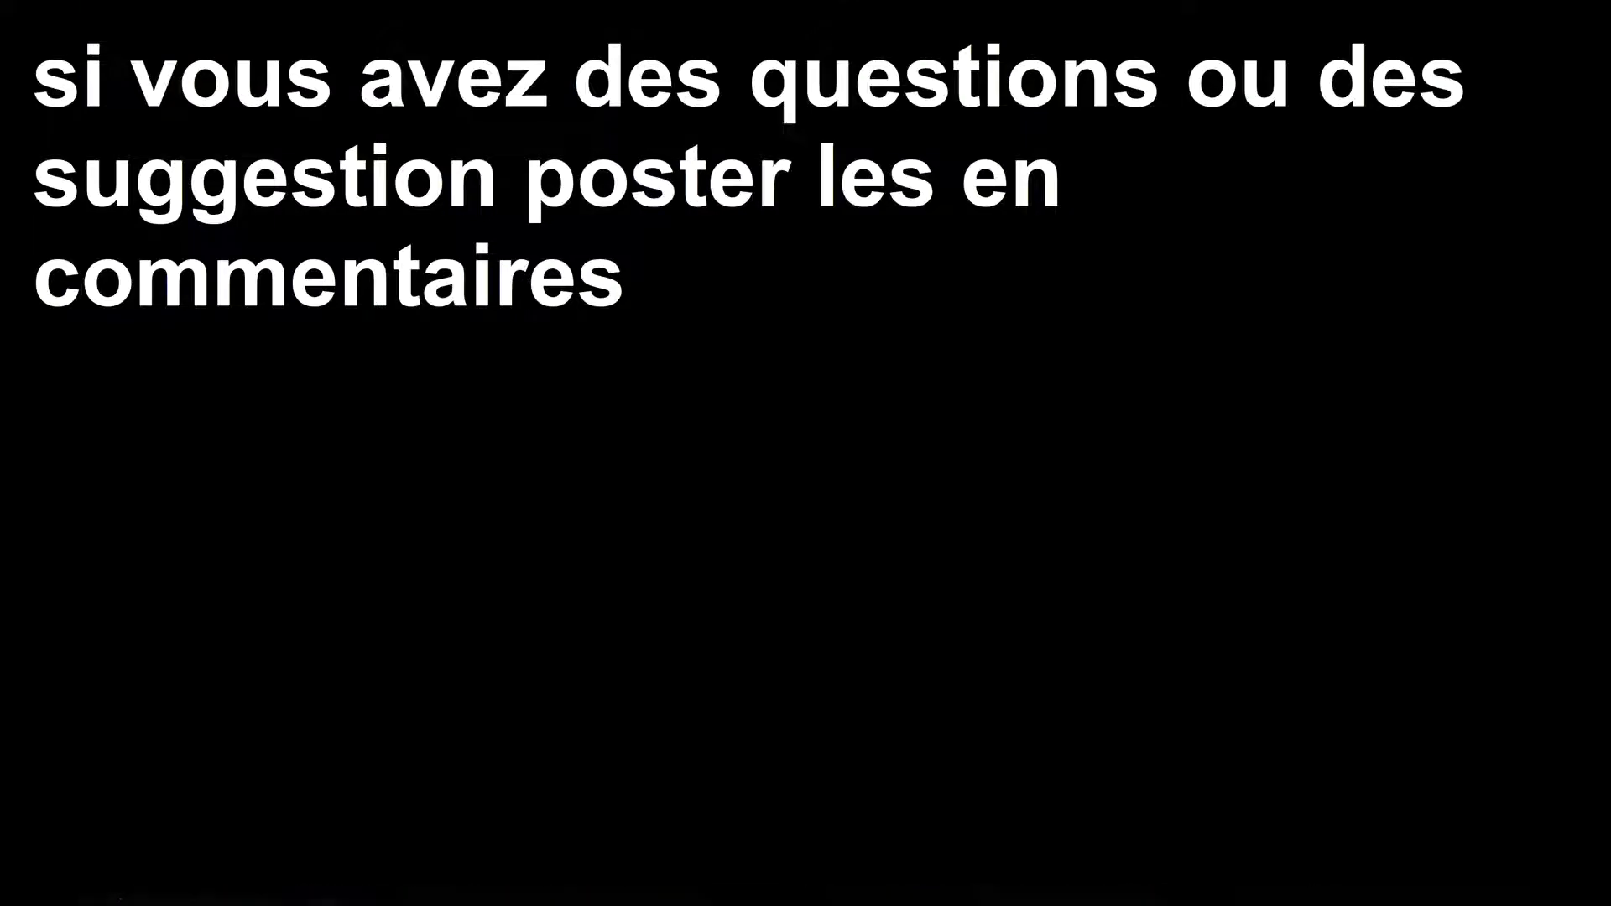